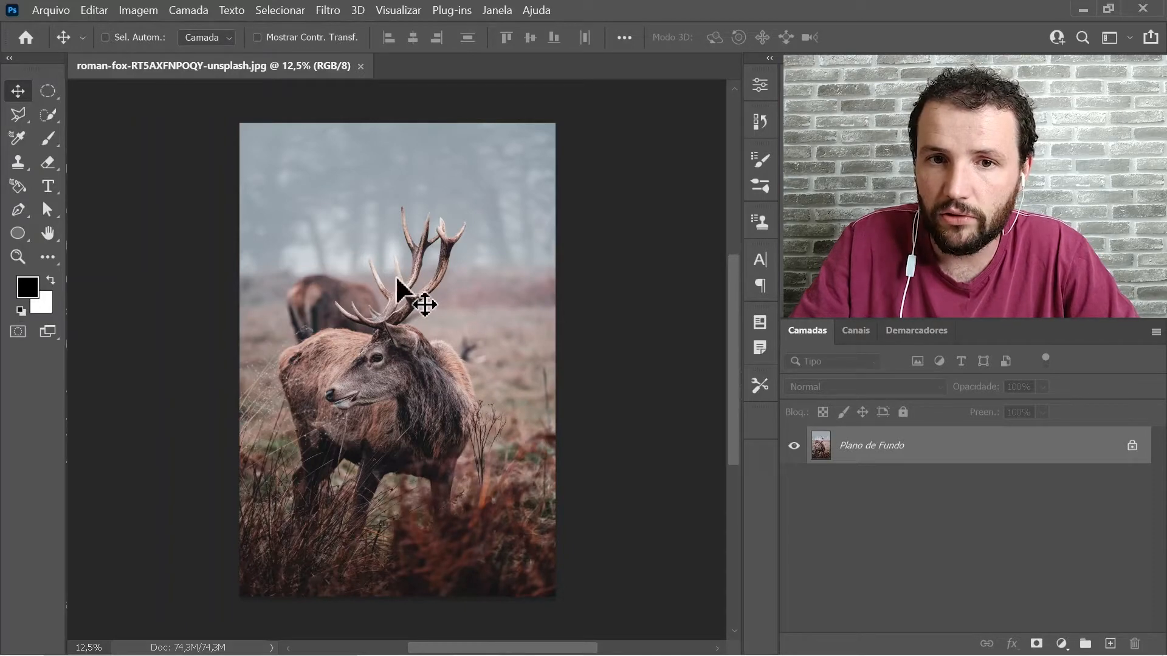
Open Neural Filters for the deer photo and enable the Desfoque de profundidade filter
left_click(334, 15)
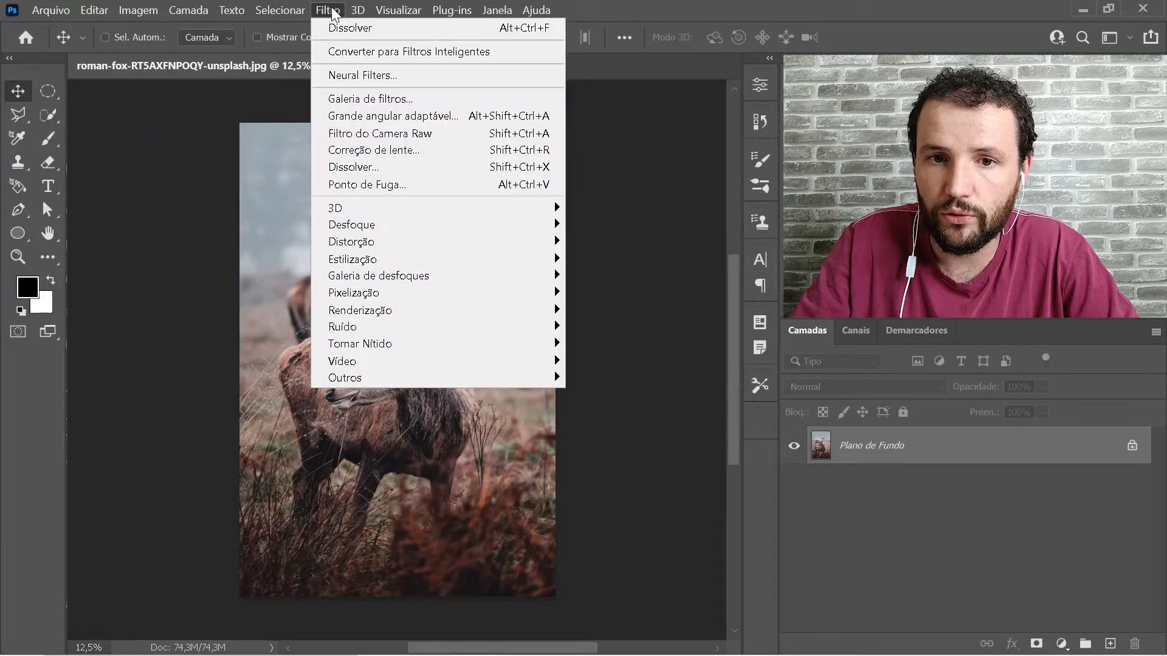
left_click(342, 73)
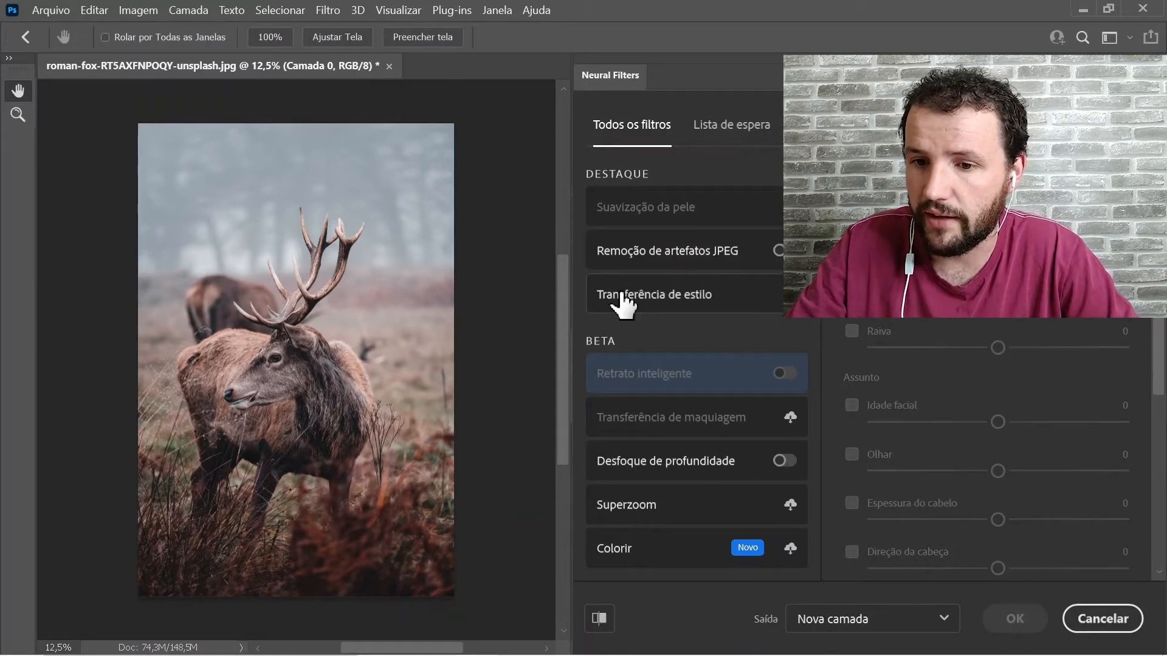
left_click(711, 465)
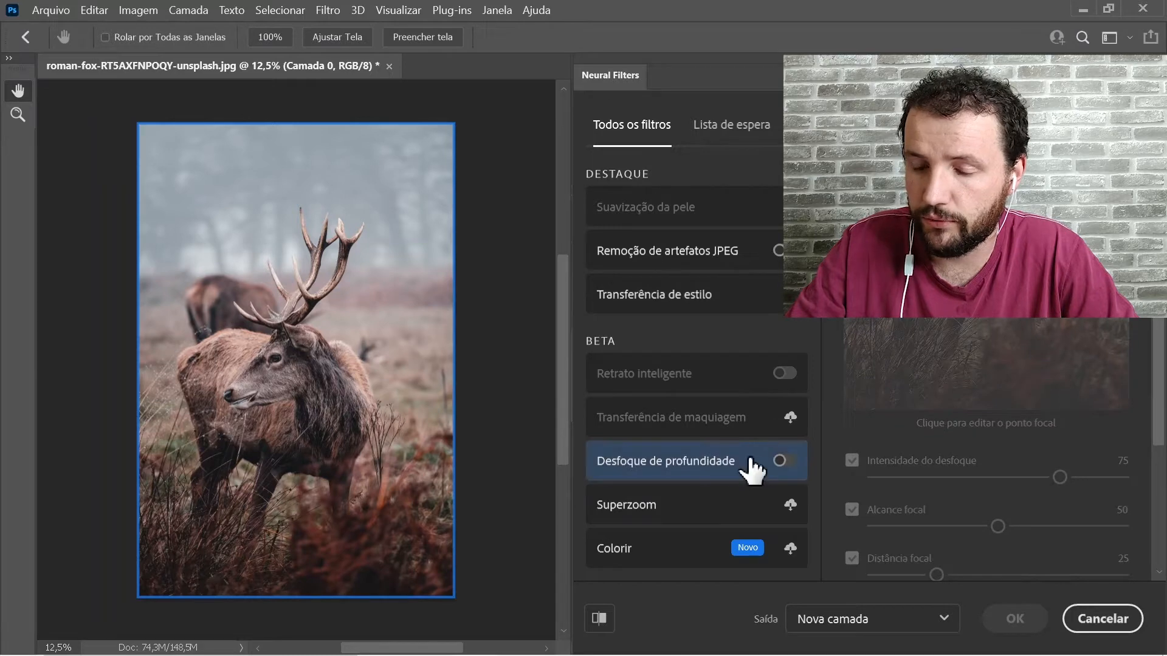
left_click(782, 462)
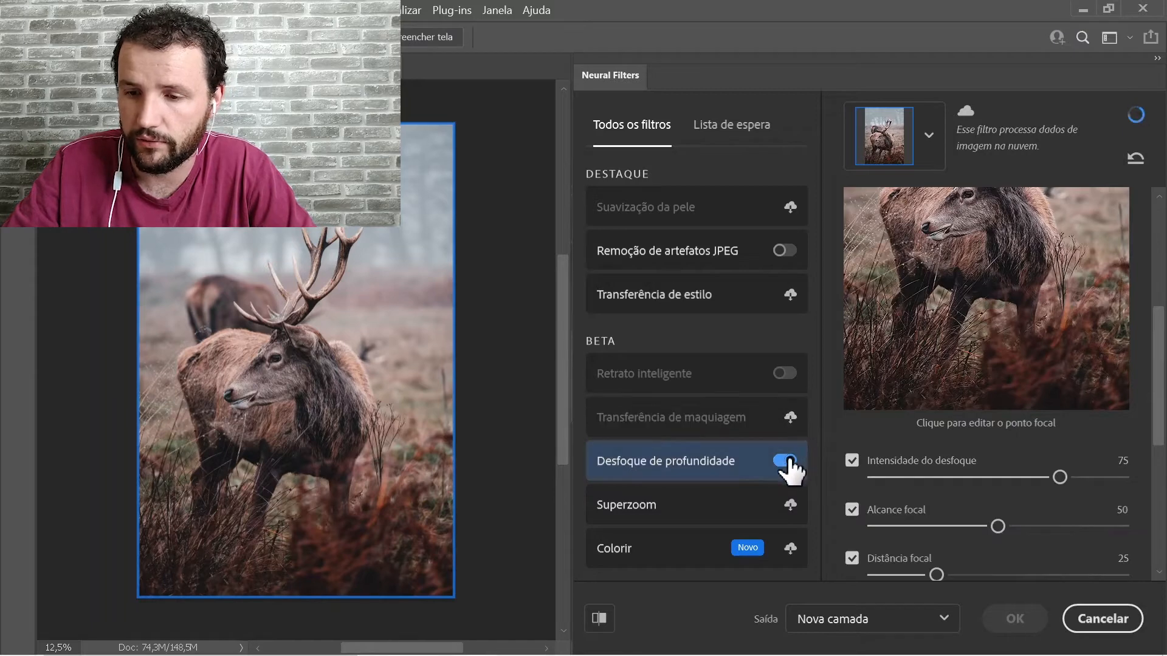
Disable Intensidade do desfoque, enable Embaçamento at 44, and compare the preview with the original photo
left_click_drag(1160, 328, 1157, 406)
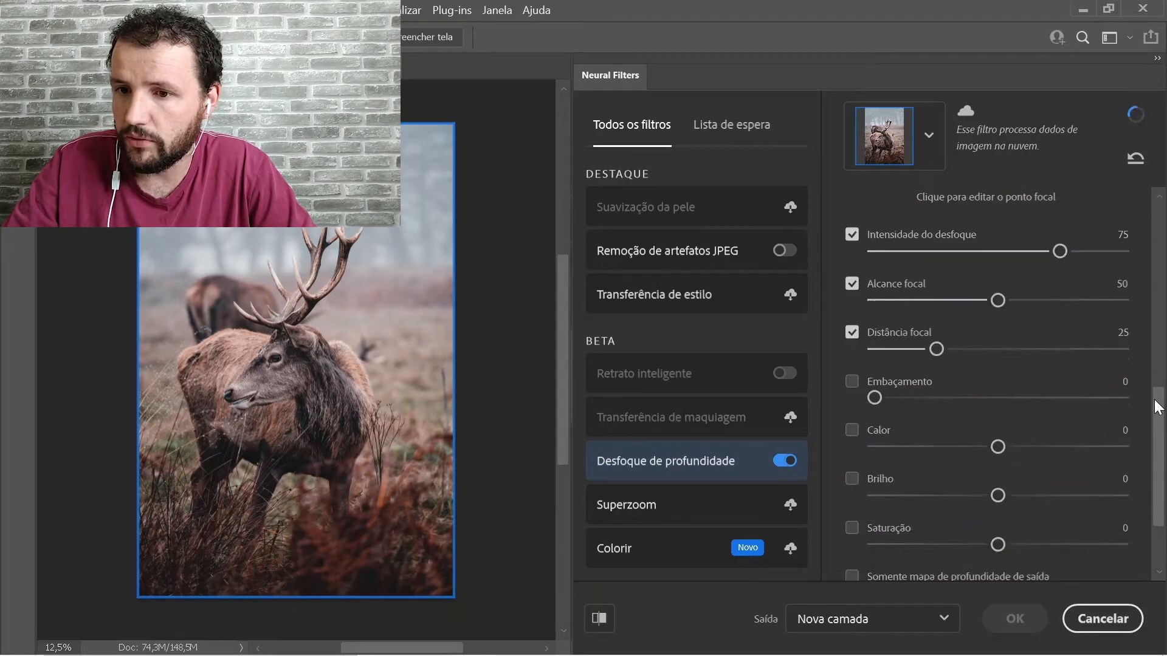
left_click(852, 236)
left_click(851, 382)
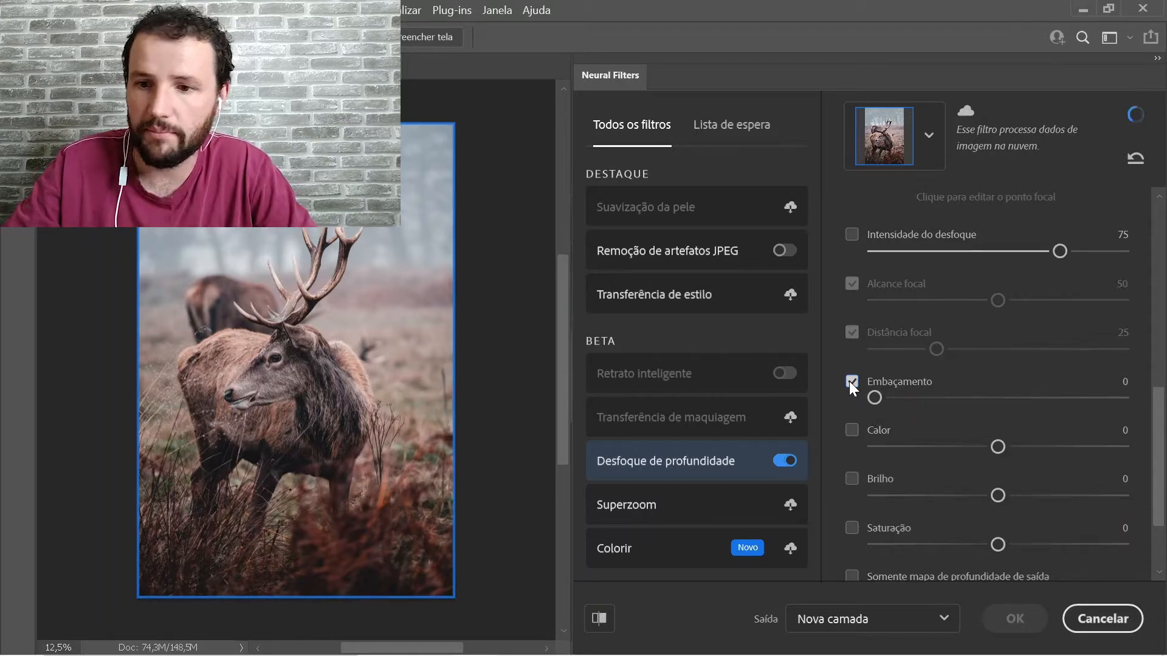
left_click_drag(875, 396, 985, 416)
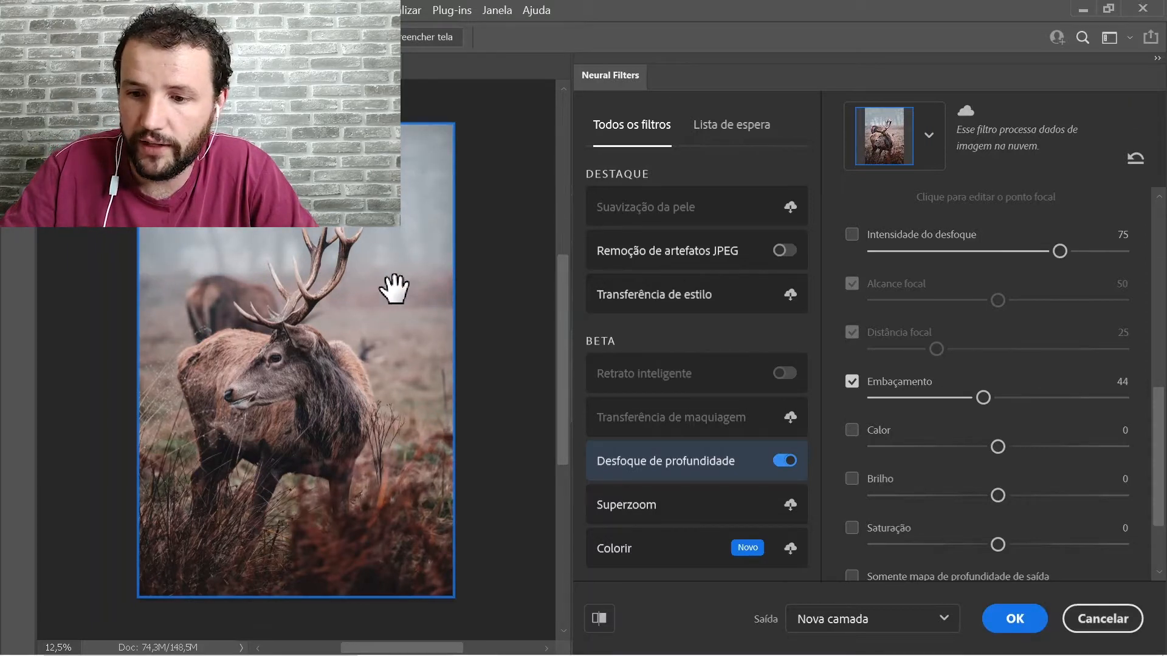
left_click(599, 617)
left_click(600, 618)
left_click(600, 618)
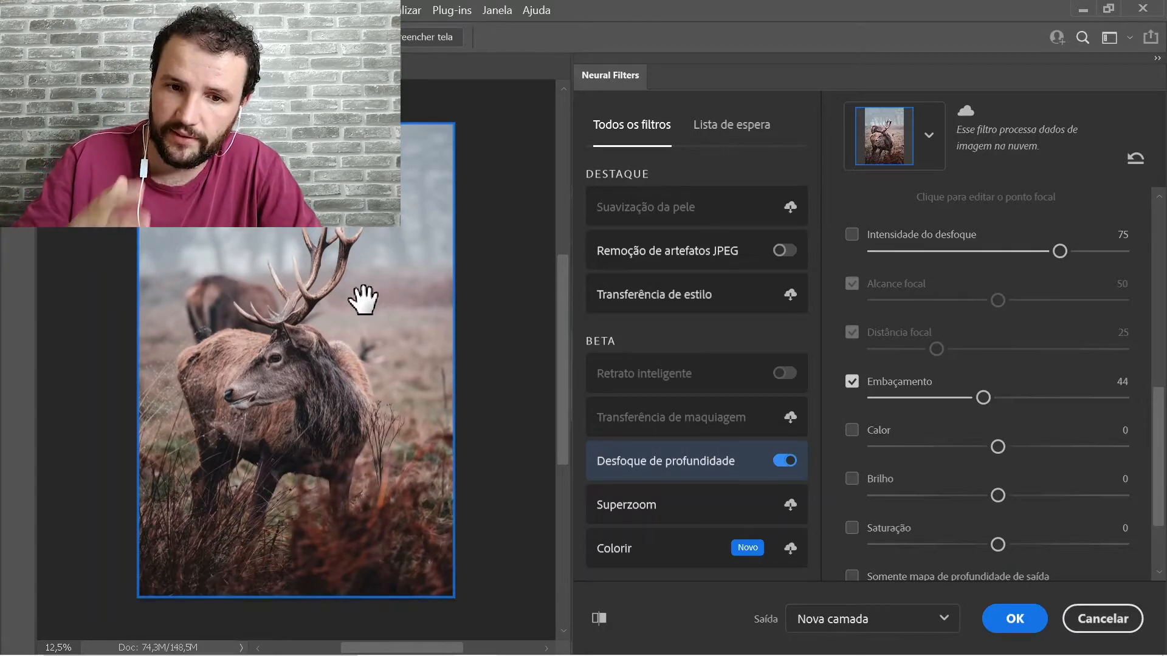
Set Embaçamento to 72, output the filter to a new layer, and compare the image with and without it
left_click(1056, 398)
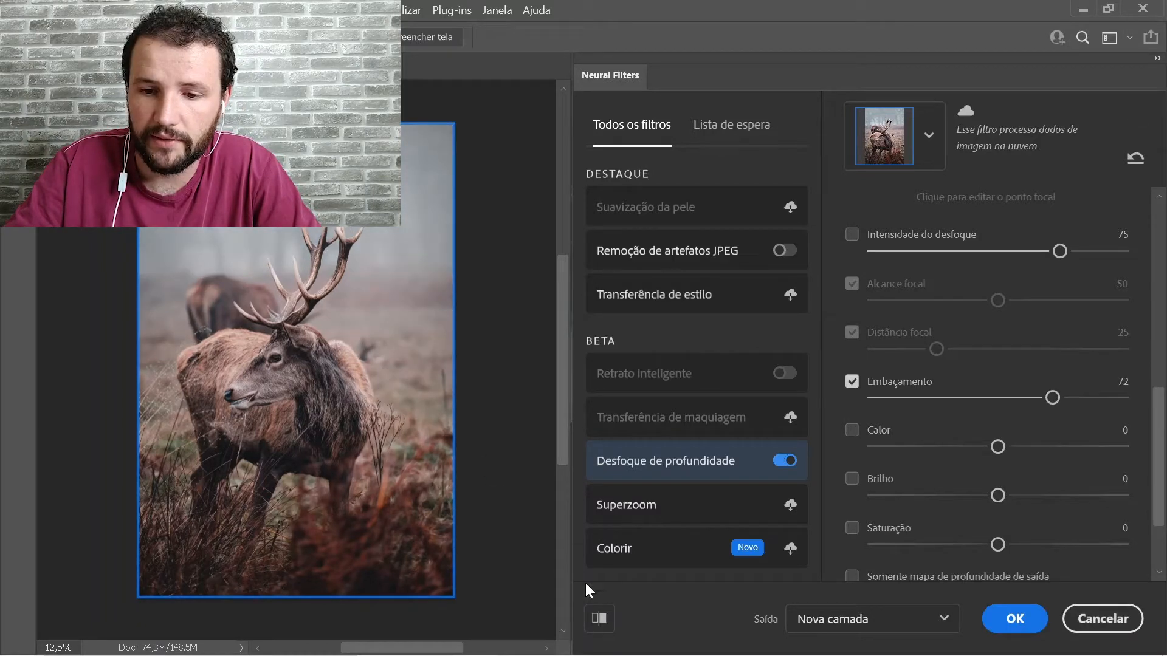
left_click(598, 619)
left_click(599, 618)
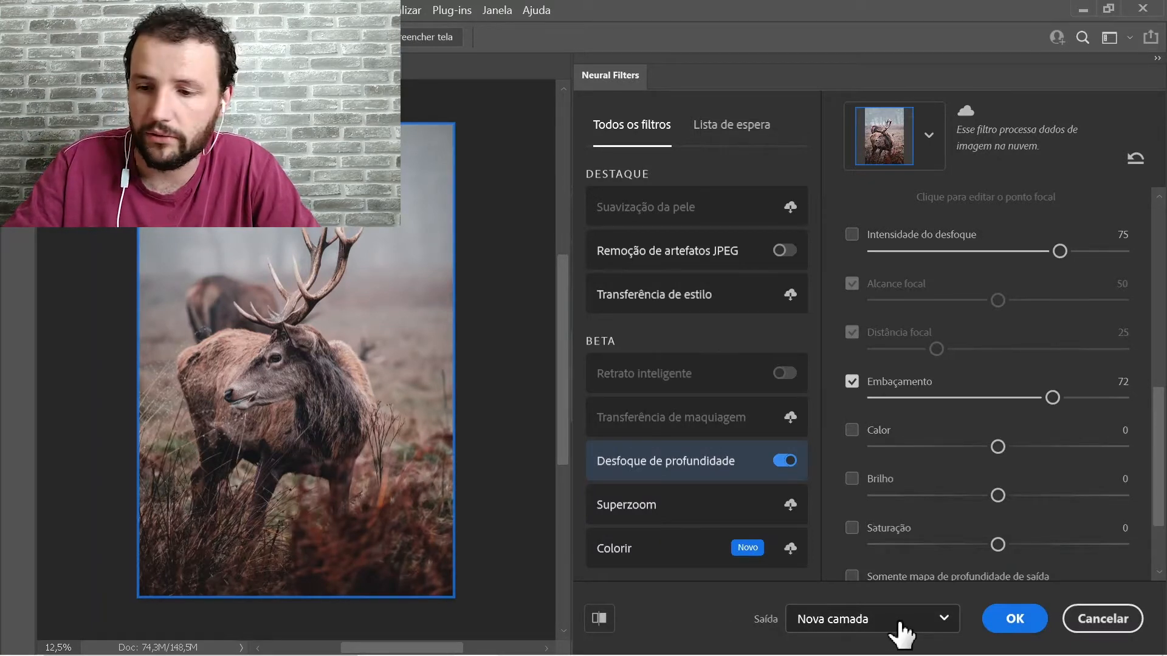
left_click(1013, 632)
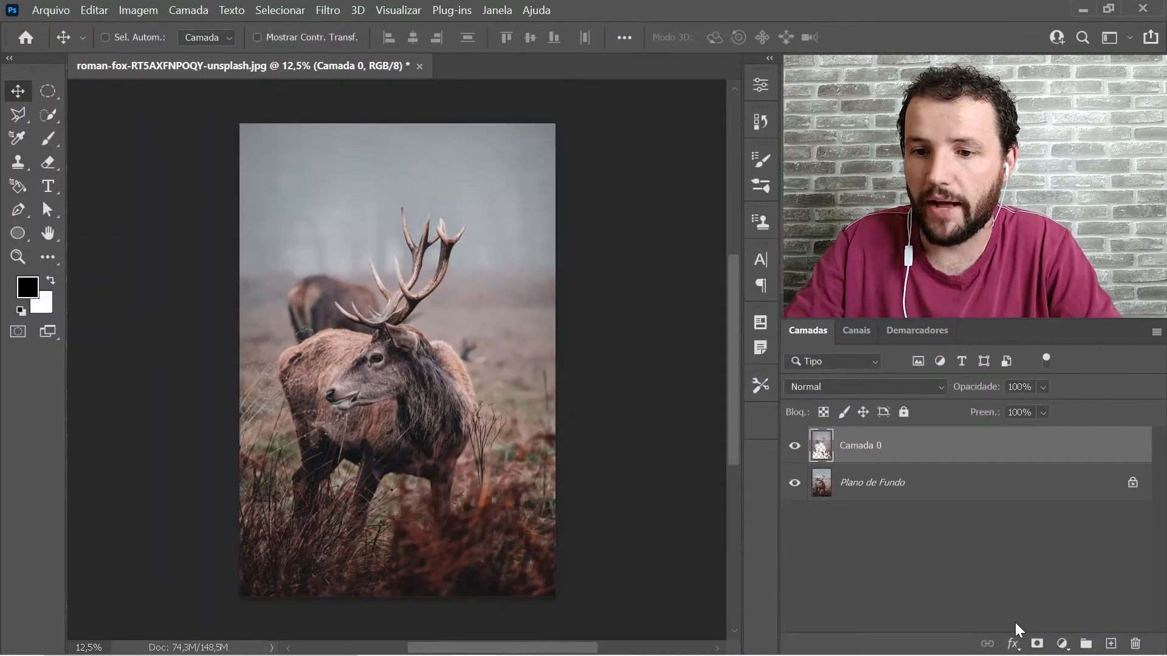
left_click(795, 446)
left_click(794, 446)
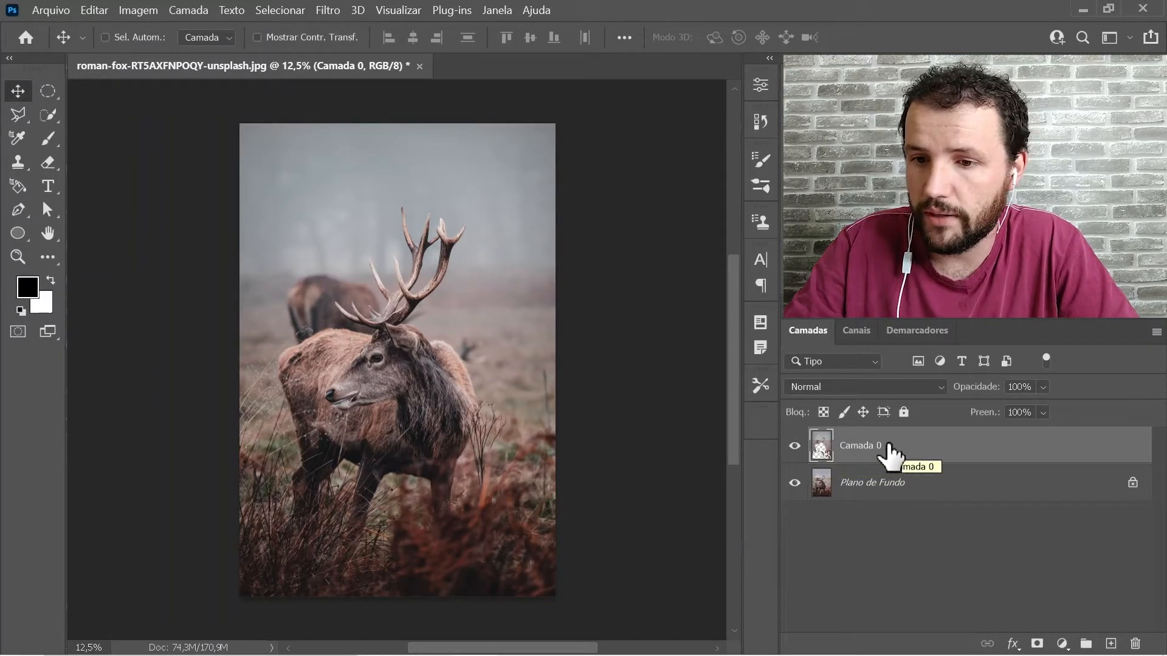
Rename the haze layer as nevoa
double_click(853, 447)
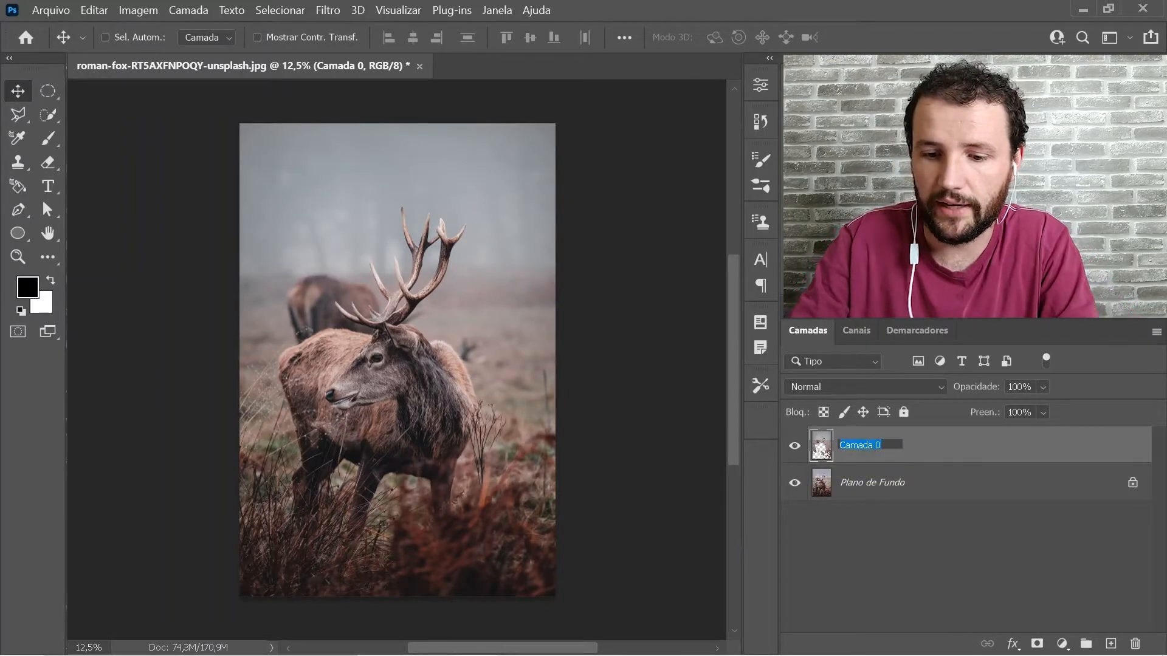
type("nev")
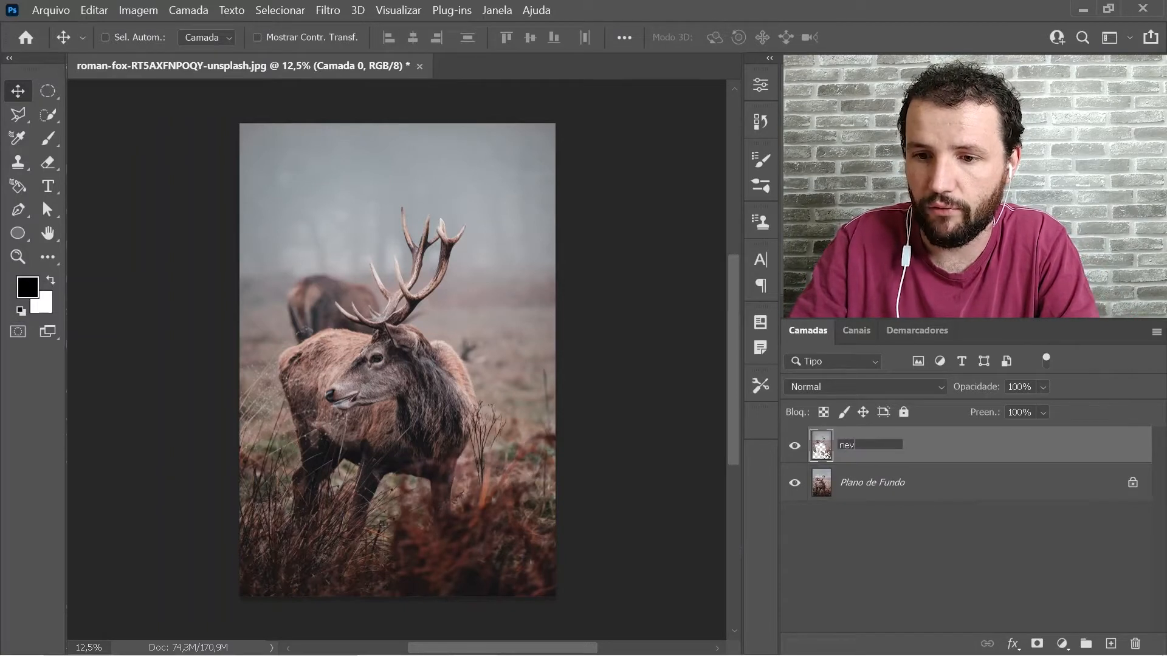
type("oa")
key("Return")
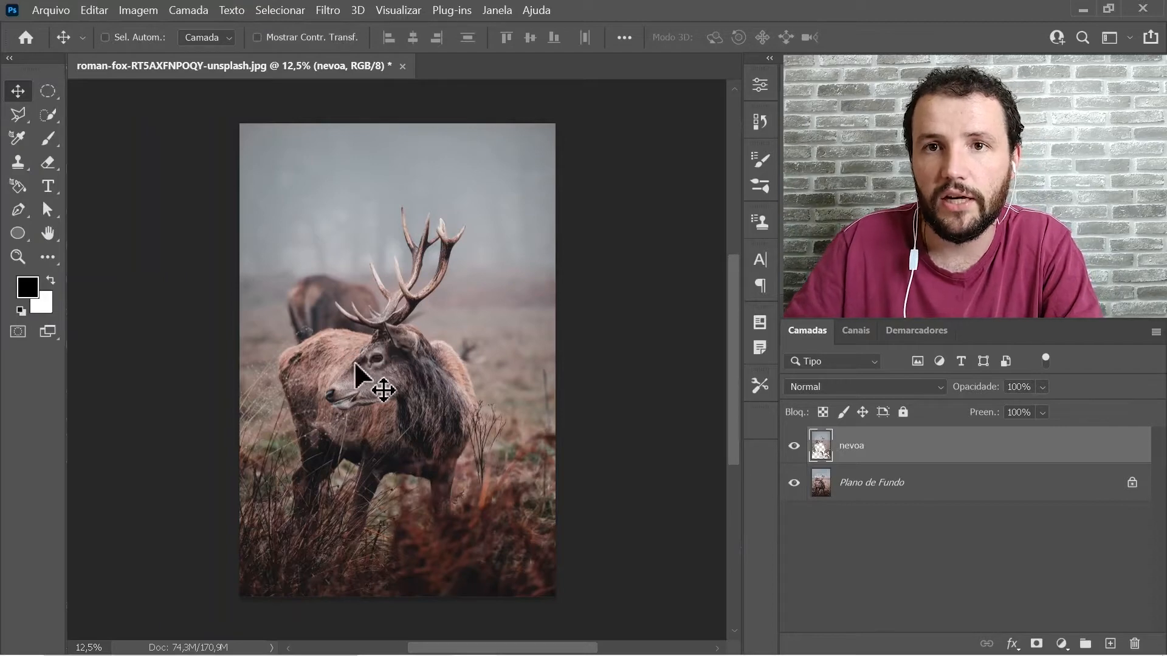
Convert the path around the antlers into a new selection with a 0,5-pixel feather radius and anti-aliasing
key("ctrl+space")
left_click(377, 328, "ctrl")
left_click(377, 328, "ctrl")
left_click(379, 328, "ctrl")
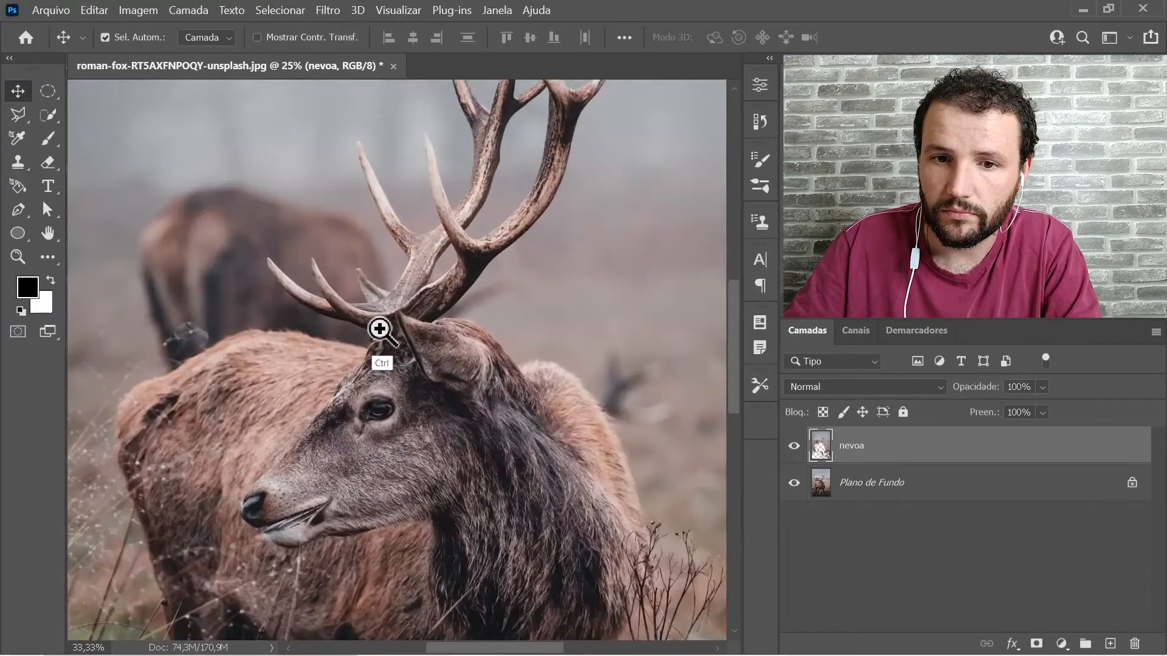
left_click(379, 328, "ctrl")
left_click(392, 333, "ctrl")
left_click_drag(377, 331, 392, 341)
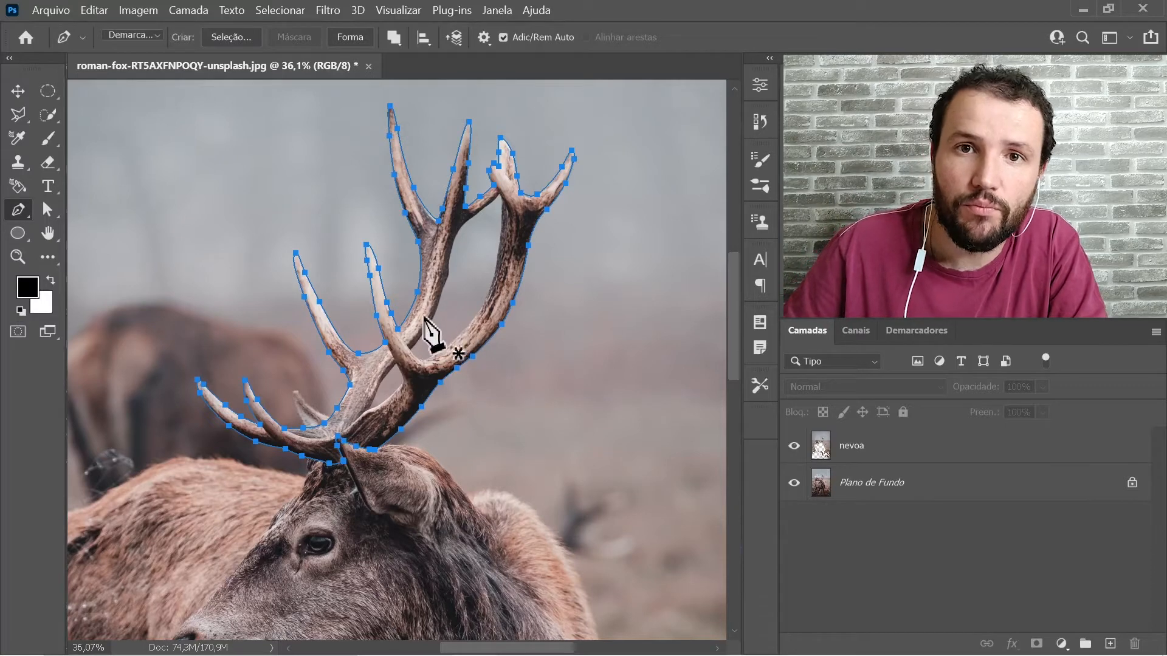
left_click_drag(450, 335, 482, 331)
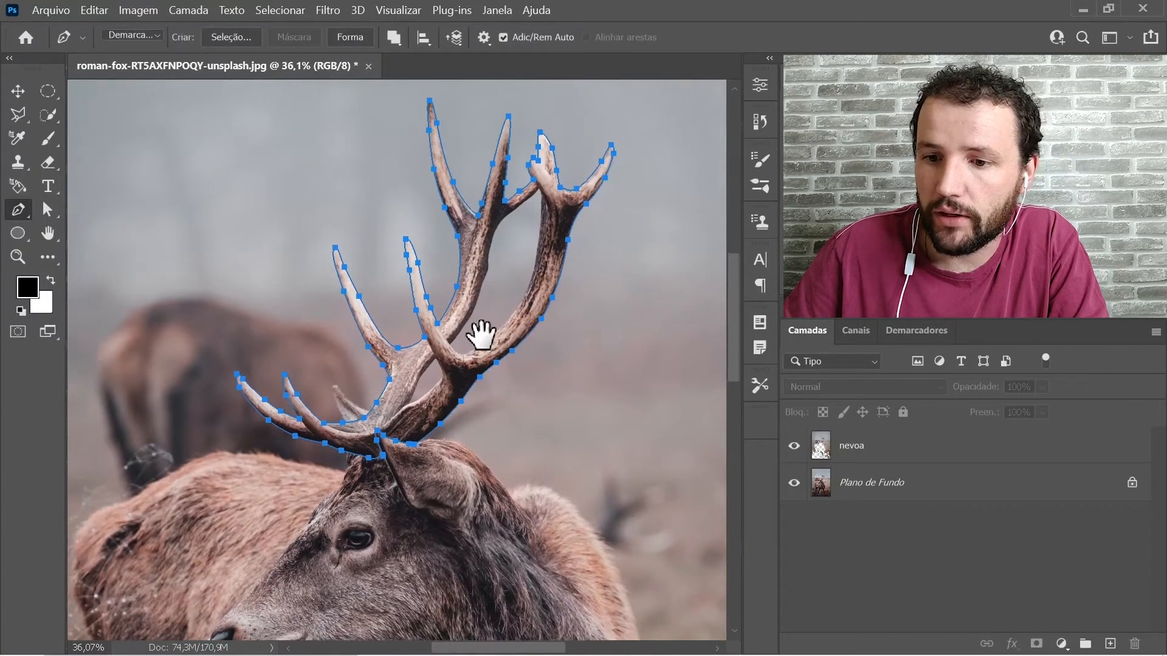
right_click(483, 288)
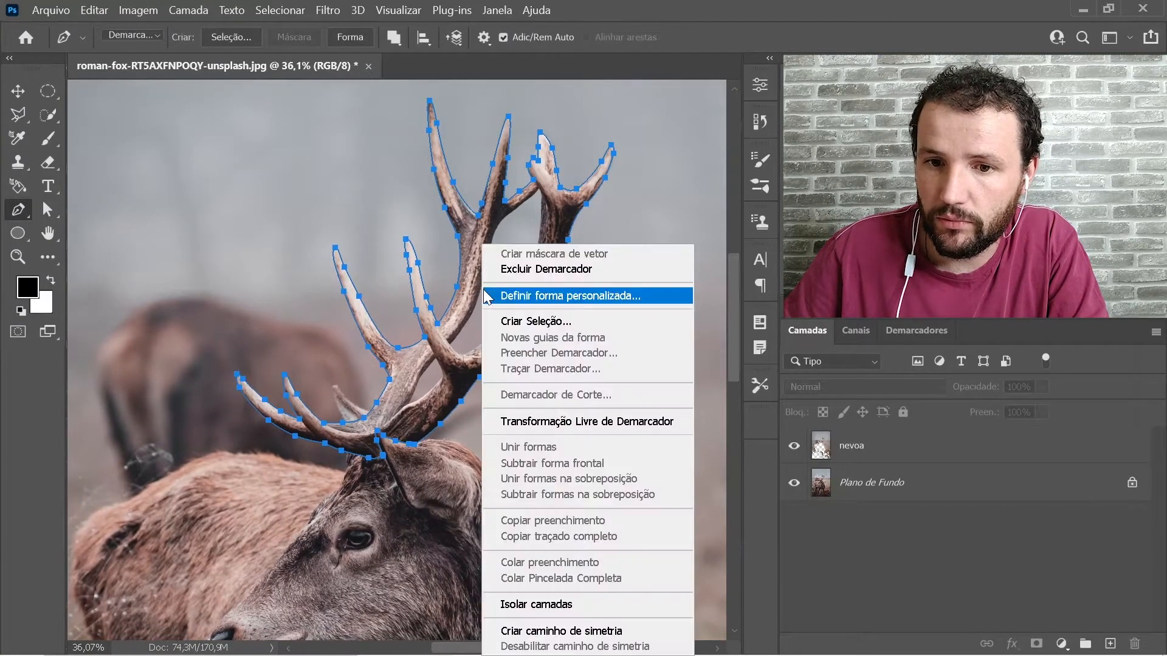
left_click(508, 321)
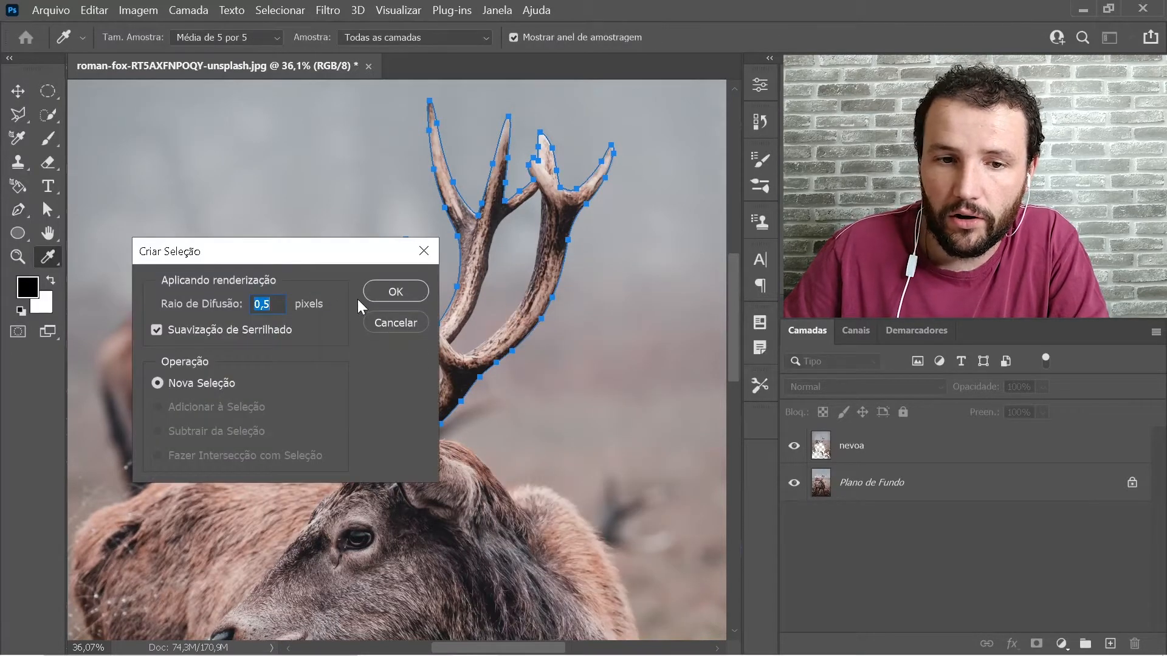
left_click(395, 291)
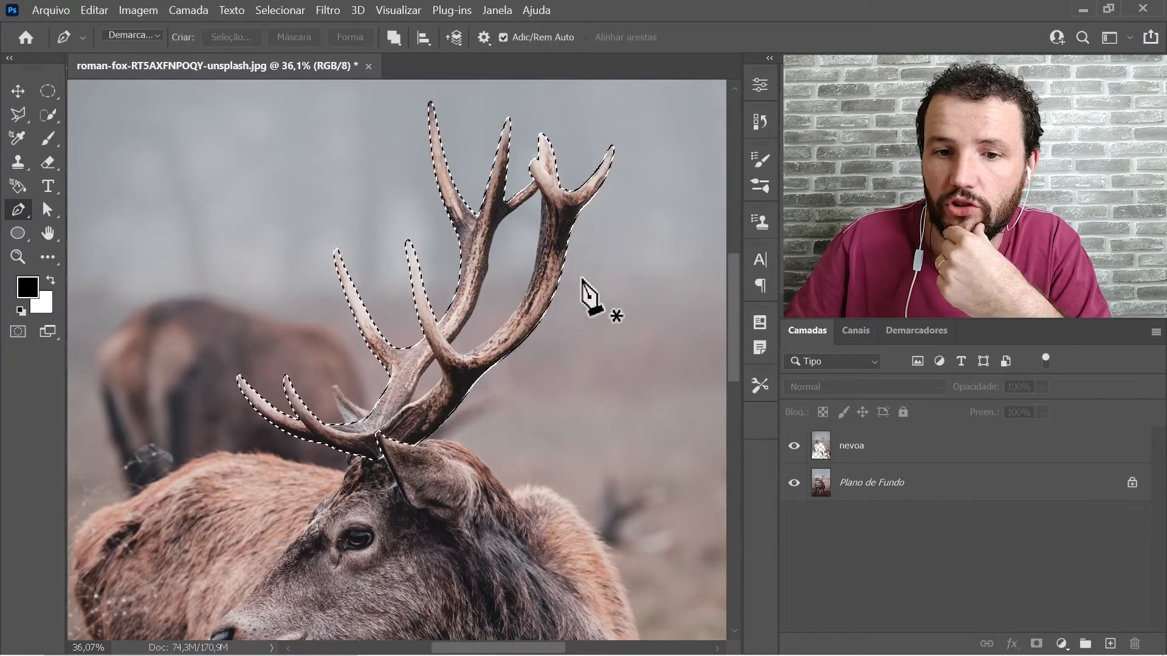
Add a Curves adjustment layer masked to the antler selection and raise the RGB midtones moderately to brighten the antlers
left_click(1061, 644)
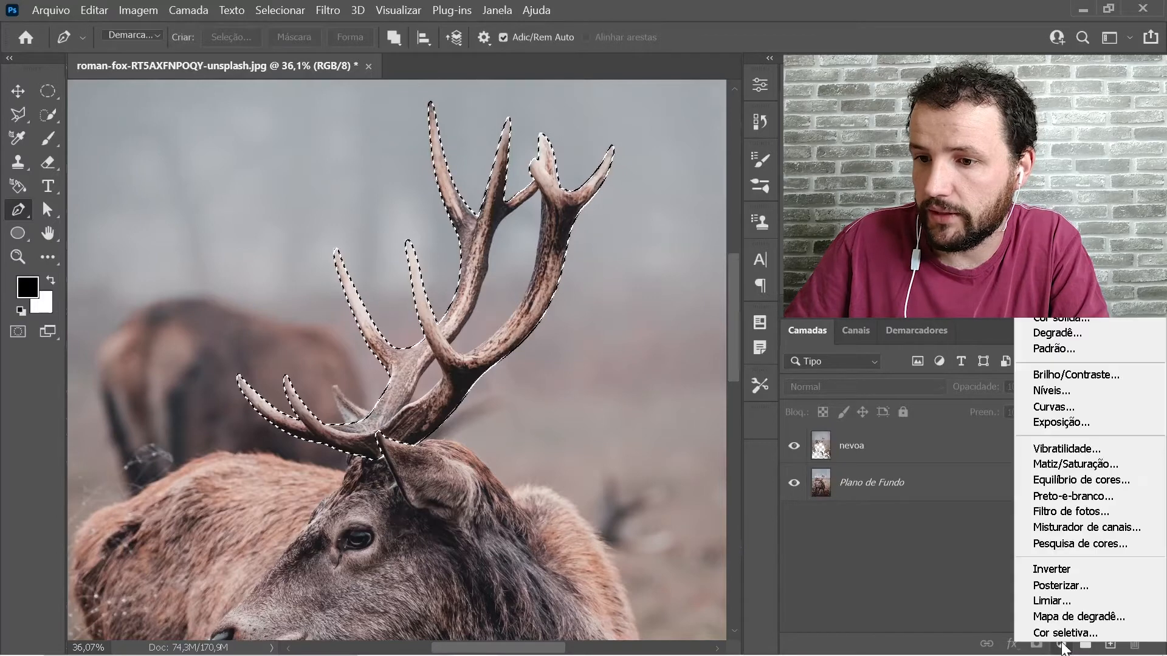
left_click(1051, 410)
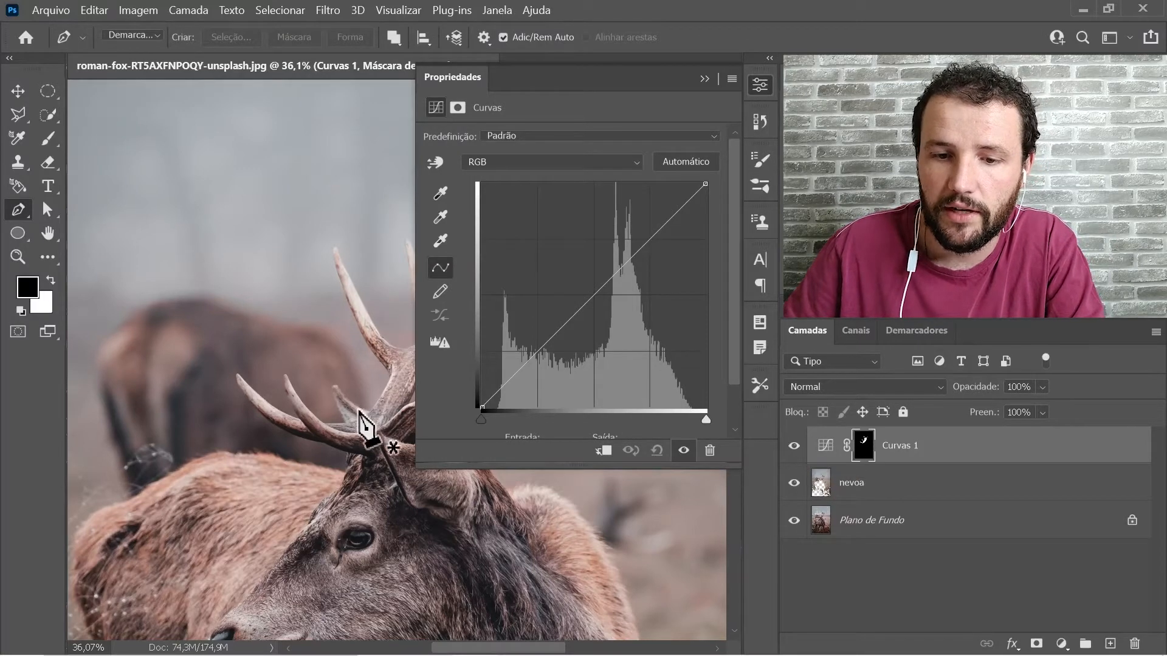
left_click_drag(385, 403, 282, 409)
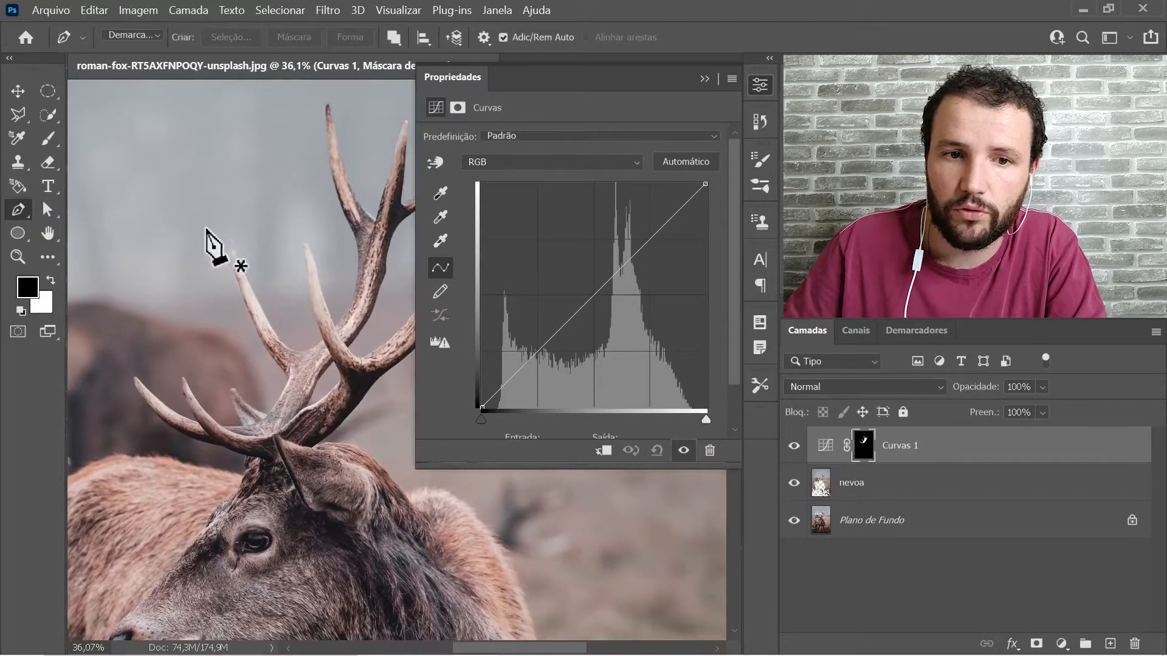
left_click_drag(594, 294, 550, 257)
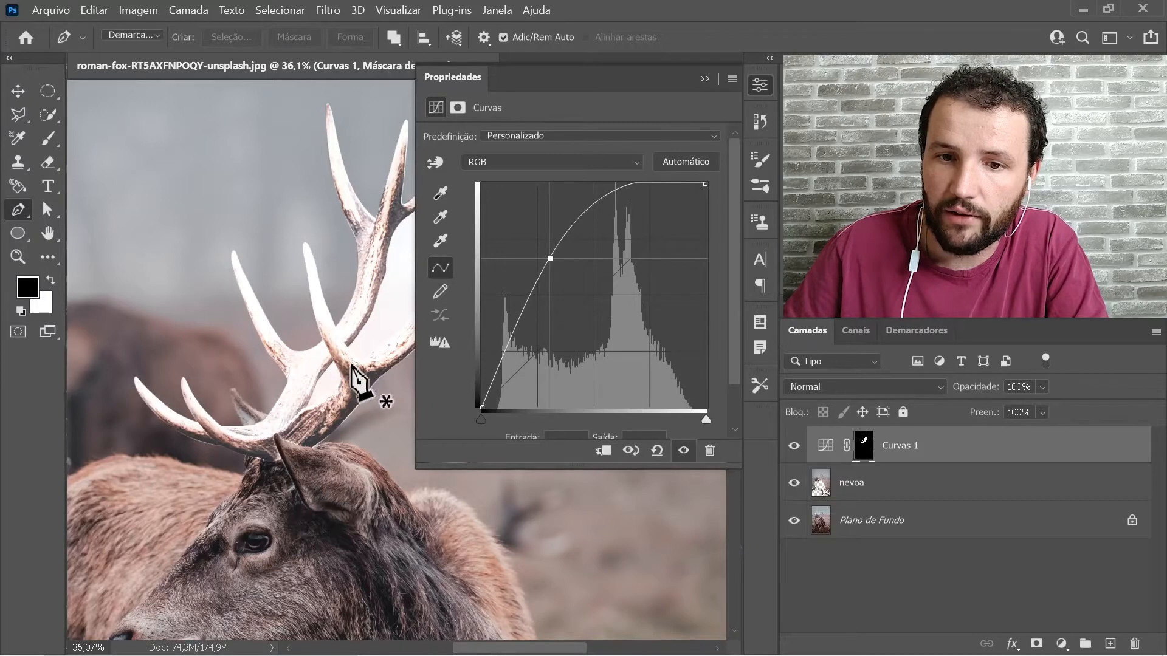
left_click_drag(553, 258, 574, 275)
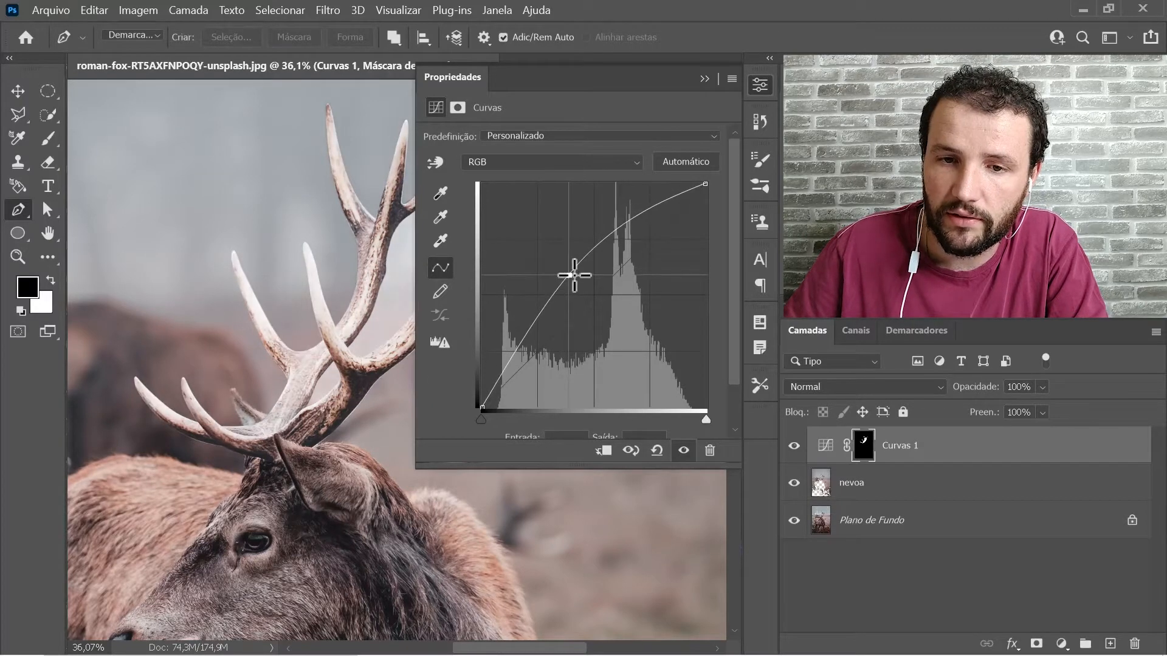
left_click(761, 85)
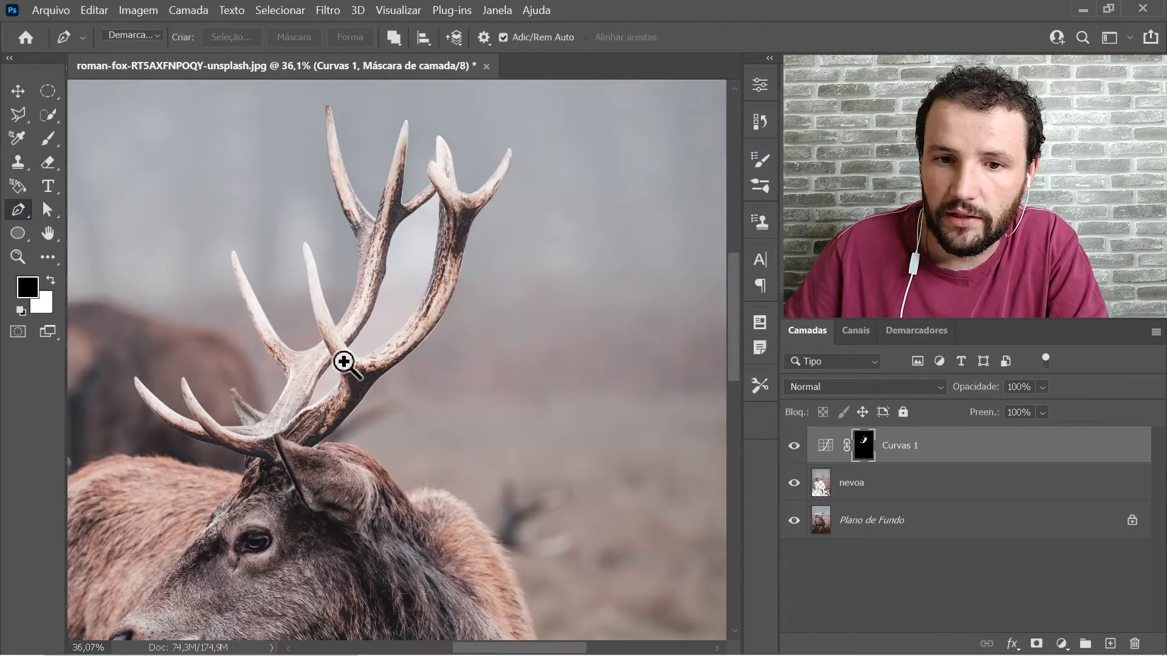
Examine the brightened antlers and the background gaps enclosed between them up close
left_click(363, 344, "ctrl")
left_click(380, 348, "ctrl")
left_click_drag(377, 352, 448, 368)
left_click_drag(482, 276, 424, 383)
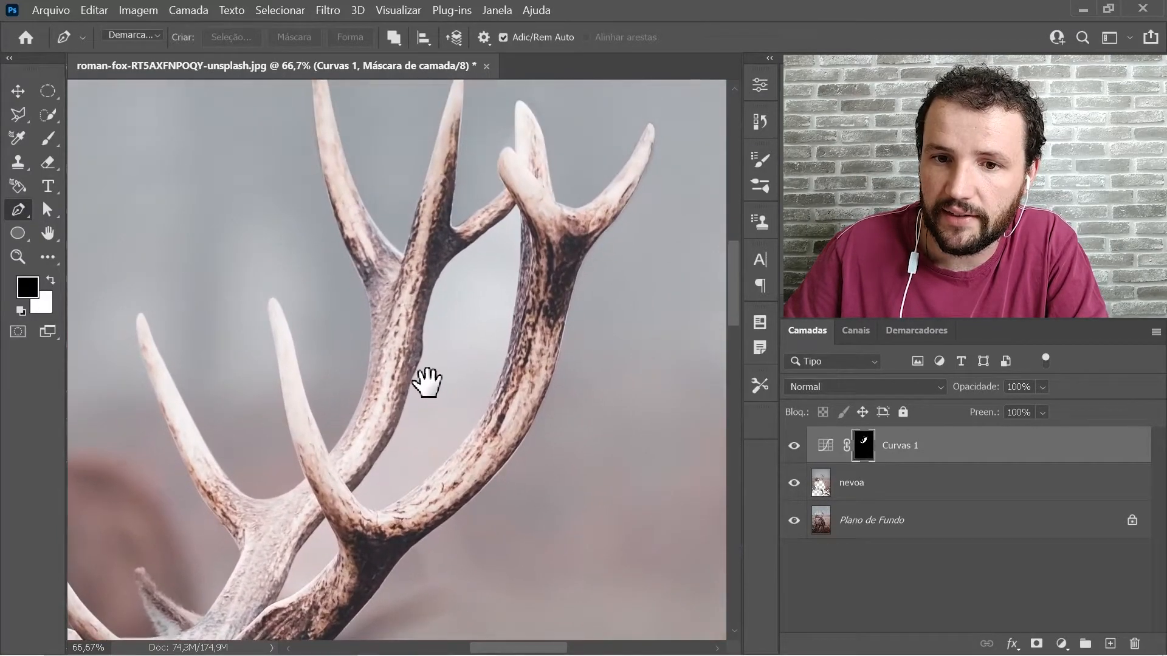
left_click(426, 424, "ctrl")
mouse_move(424, 435)
left_mouse_down()
mouse_move(495, 333)
mouse_move(490, 317)
mouse_move(425, 417)
left_mouse_up()
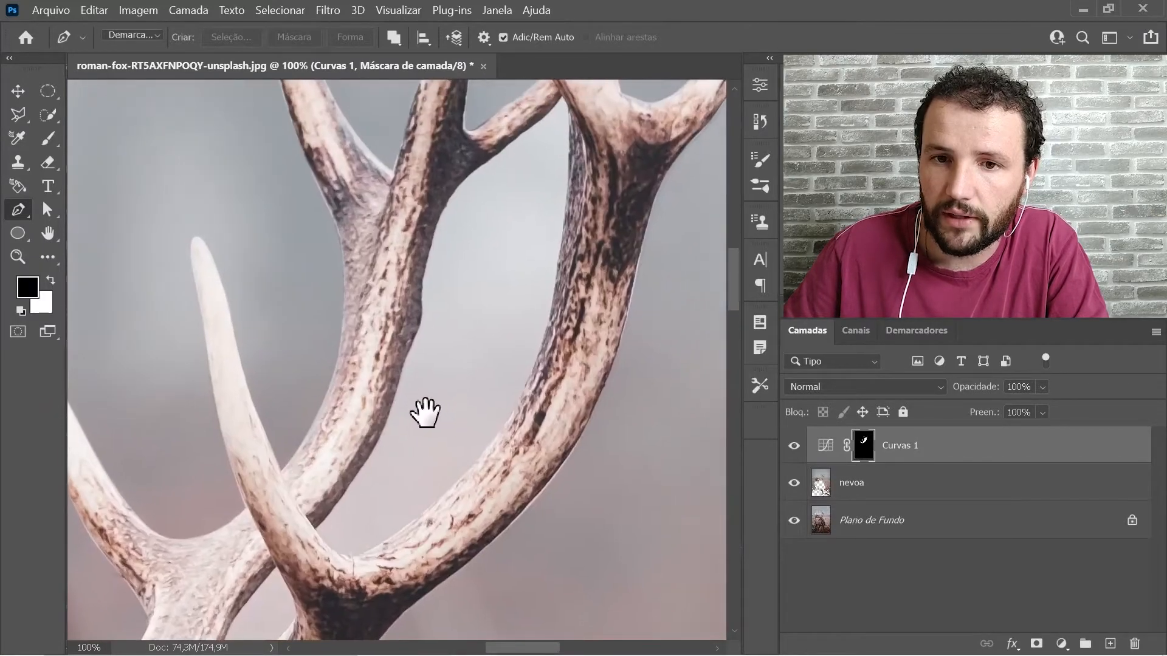
key("z")
mouse_move(483, 357)
left_mouse_down()
mouse_move(455, 383)
mouse_move(485, 367)
left_mouse_up()
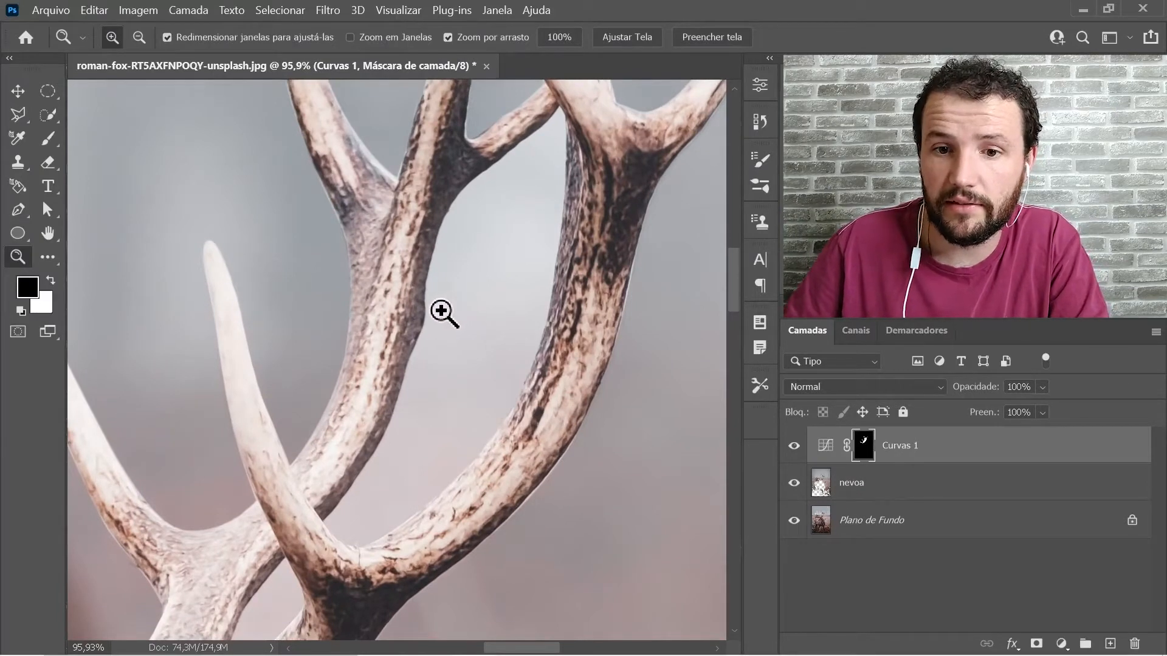
Select the background gaps enclosed by the antlers with the Magic Wand and fill them with black on the Curvas 1 mask
key("w")
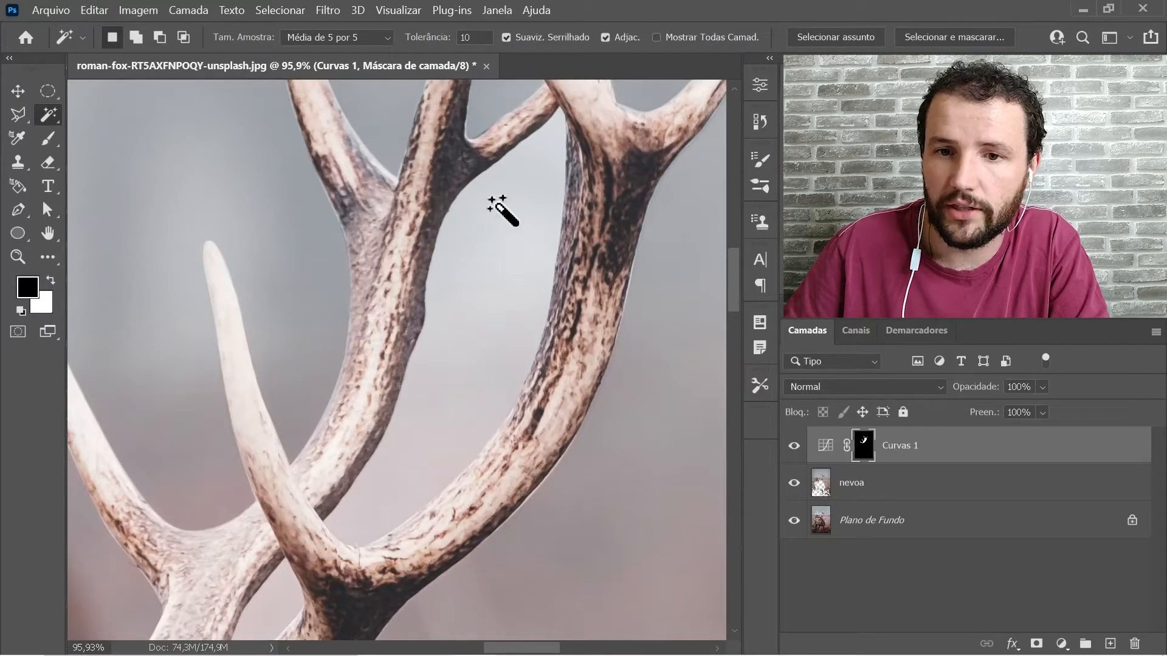
left_click(502, 235)
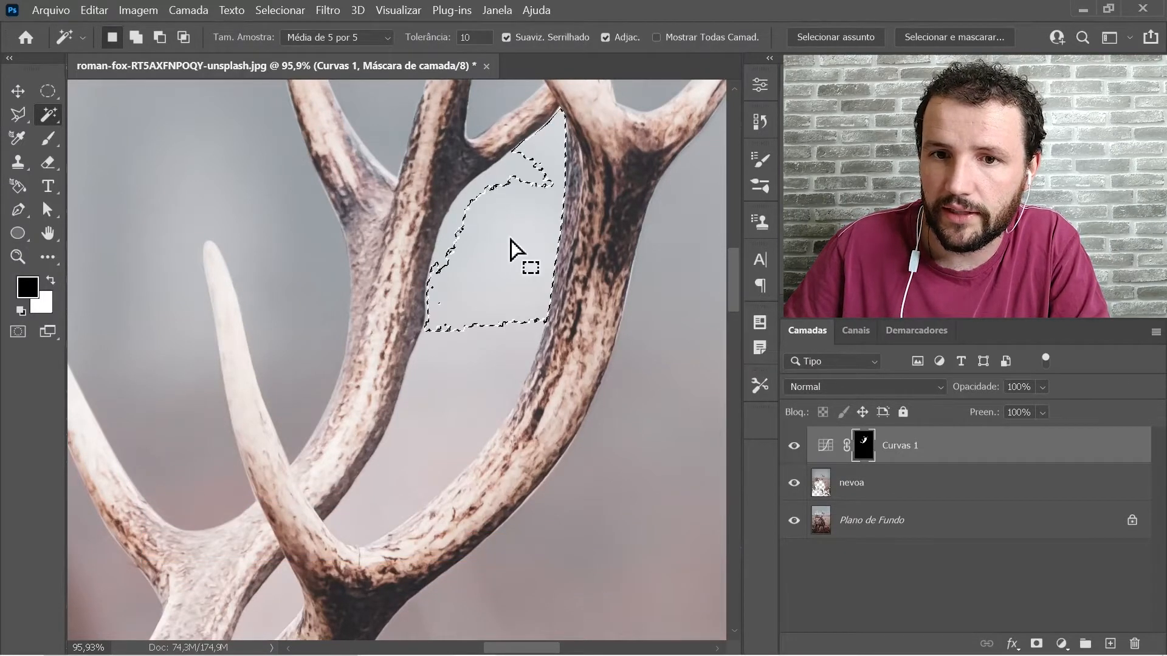
left_click(472, 234, "shift")
left_click(446, 443, "shift")
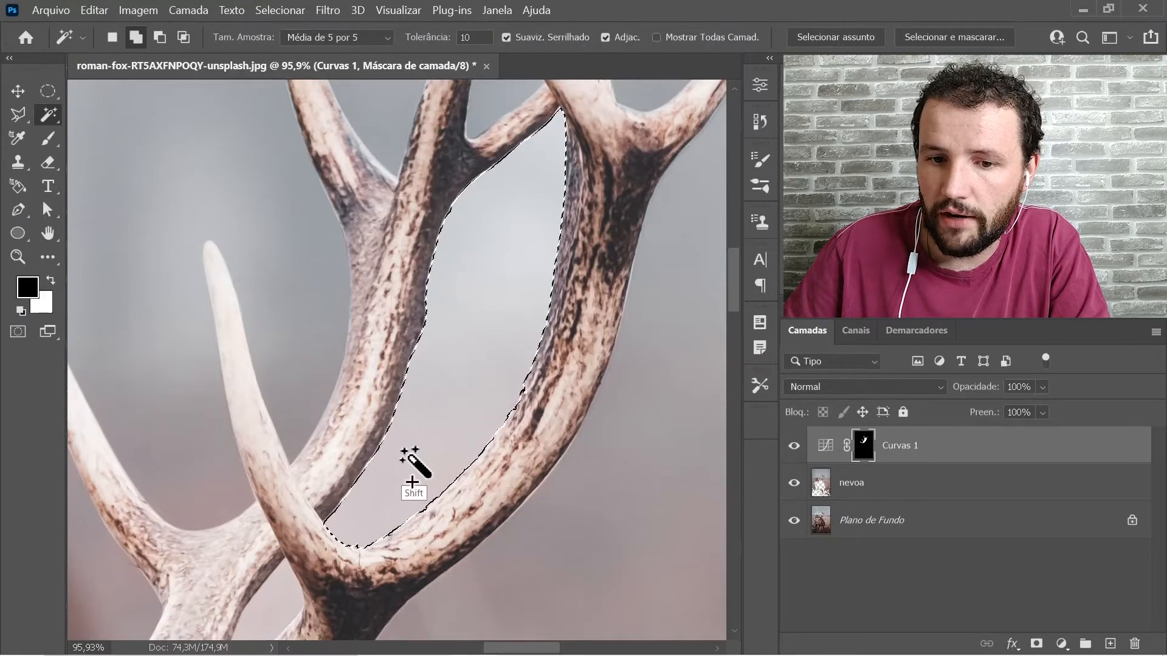
left_click(383, 509)
left_click_drag(386, 513, 516, 372)
key("z")
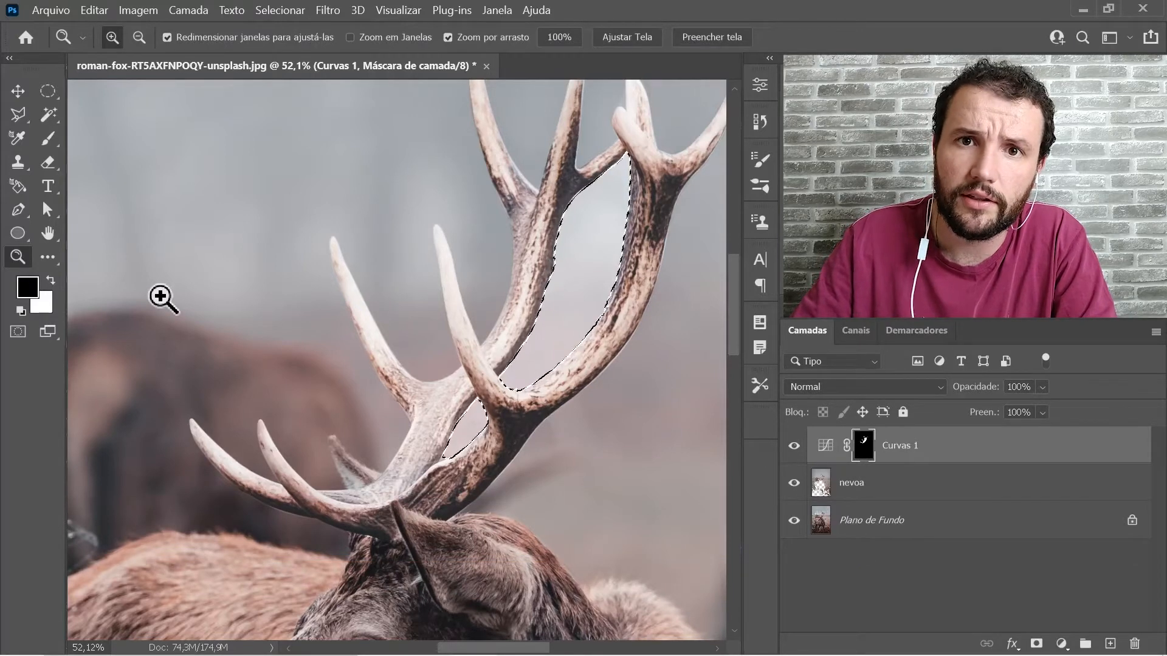
key("alt")
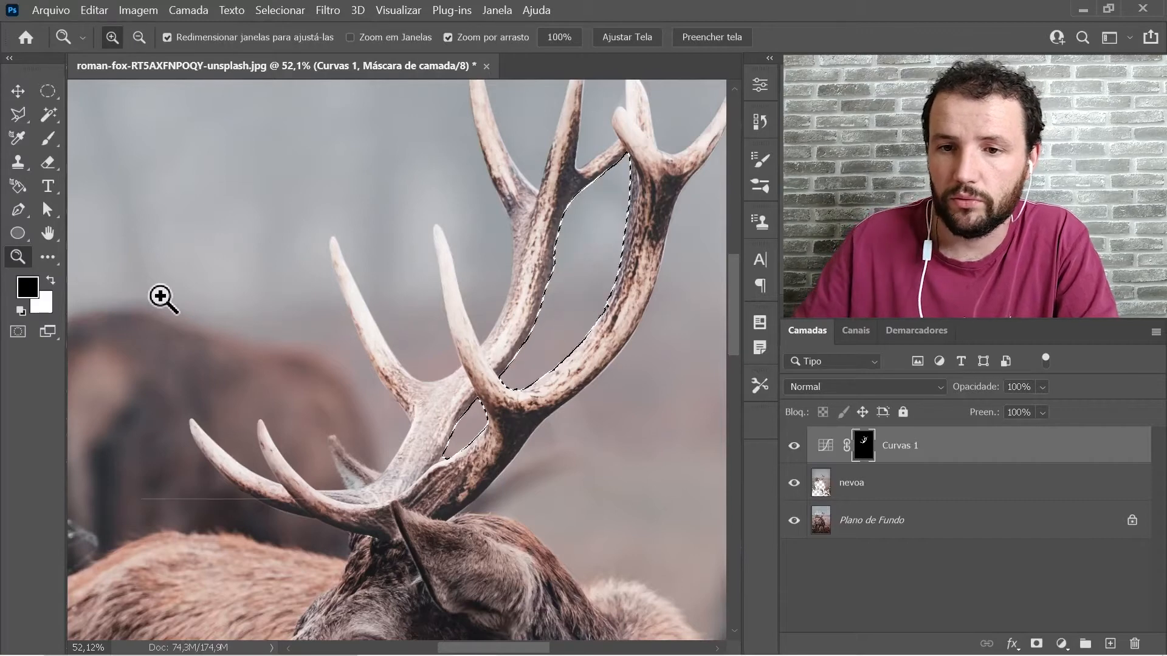
Deselect the antler gaps and raise the RGB midtones of the Curvas 1 adjustment further to brighten the antlers strongly
key("ctrl+d")
left_click_drag(558, 313, 464, 253)
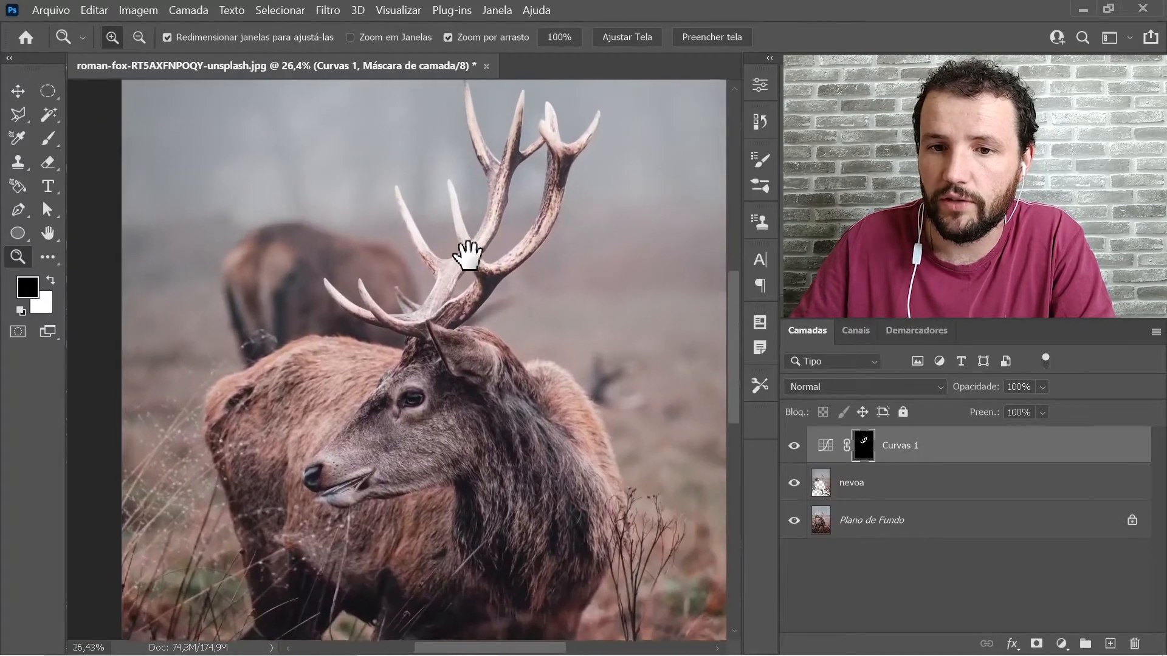
left_click(825, 447)
double_click(825, 449)
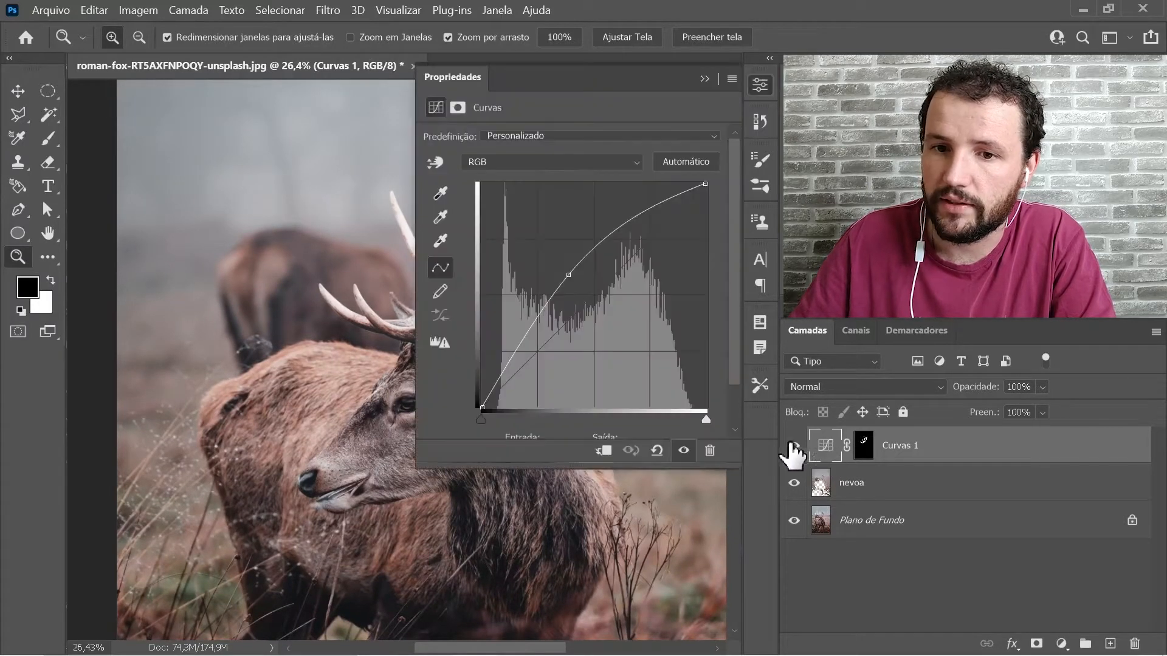
left_click_drag(348, 277, 226, 336)
left_click_drag(569, 278, 555, 257)
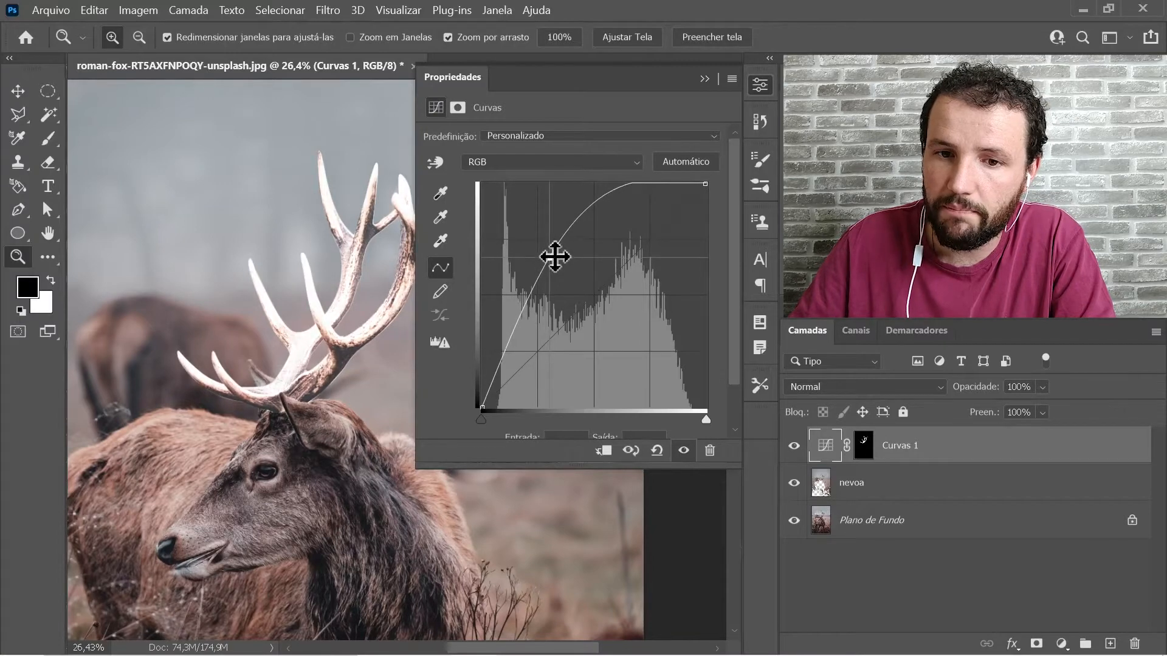
left_click(759, 86)
scroll(565, 255, "down", 5)
mouse_move(508, 303)
left_mouse_down()
mouse_move(526, 297)
mouse_move(523, 315)
left_mouse_up()
key("space")
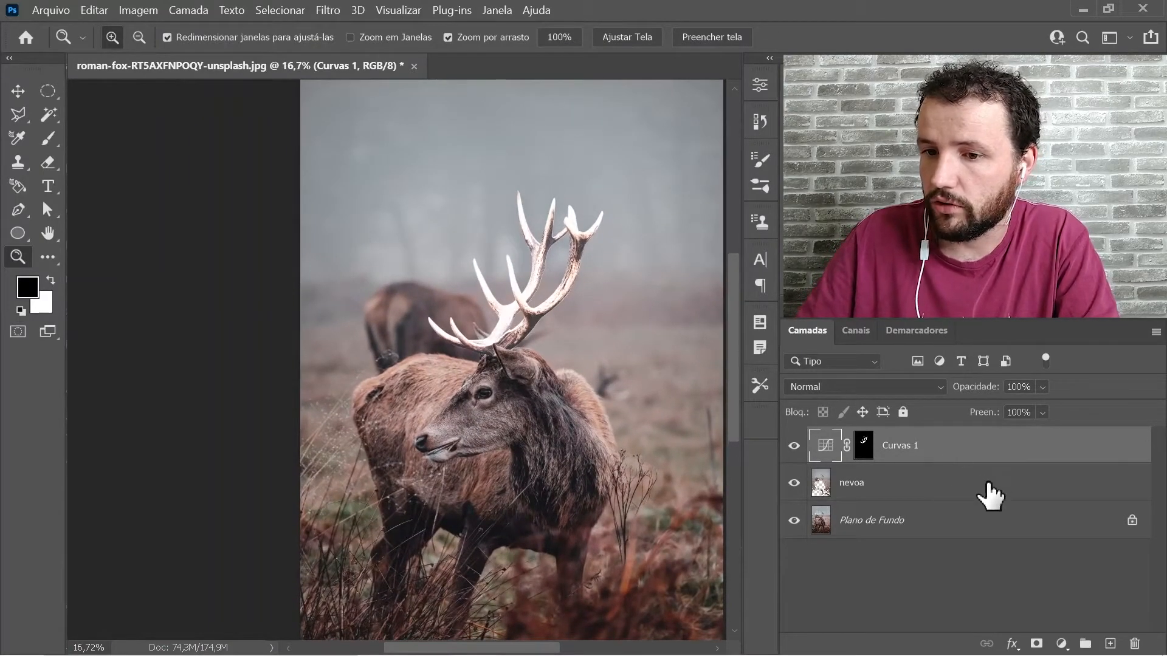
Add a Color Lookup adjustment layer directly above the nevoa layer and apply the FoggyNight.3DL look
left_click(961, 486)
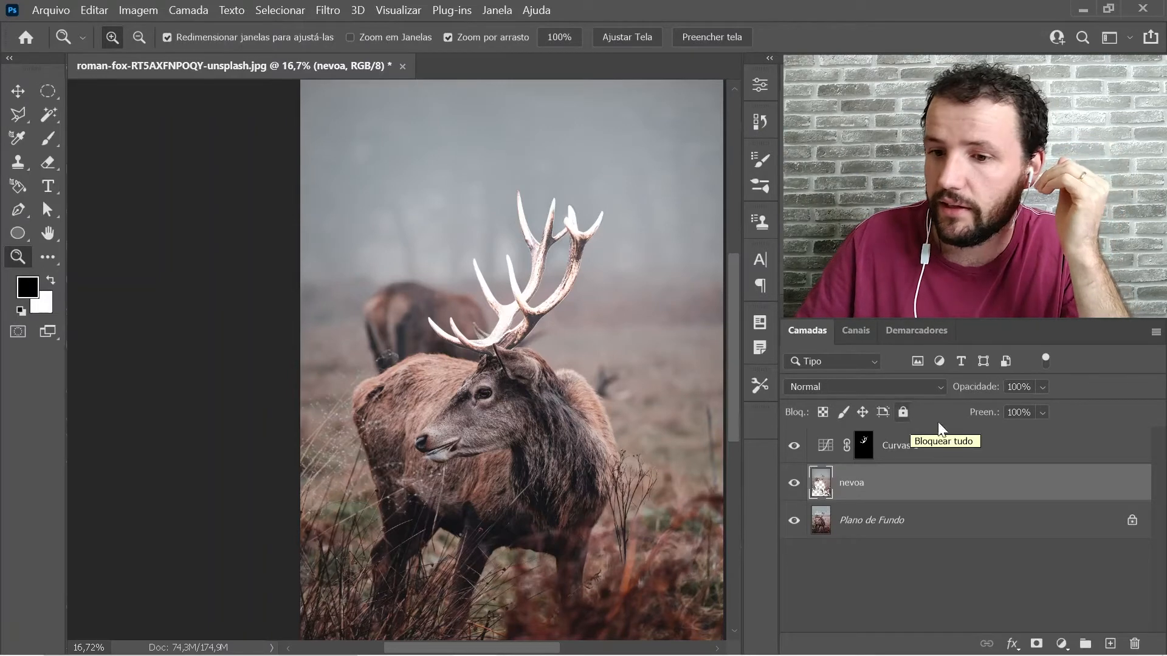
left_click(1062, 644)
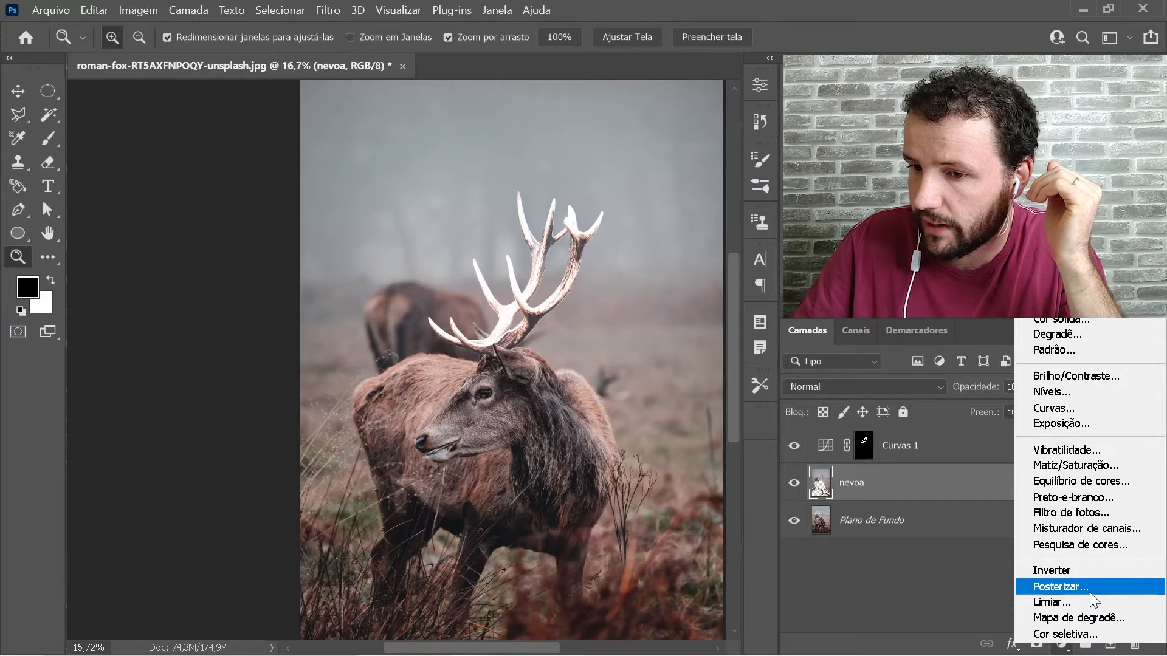
left_click(1092, 546)
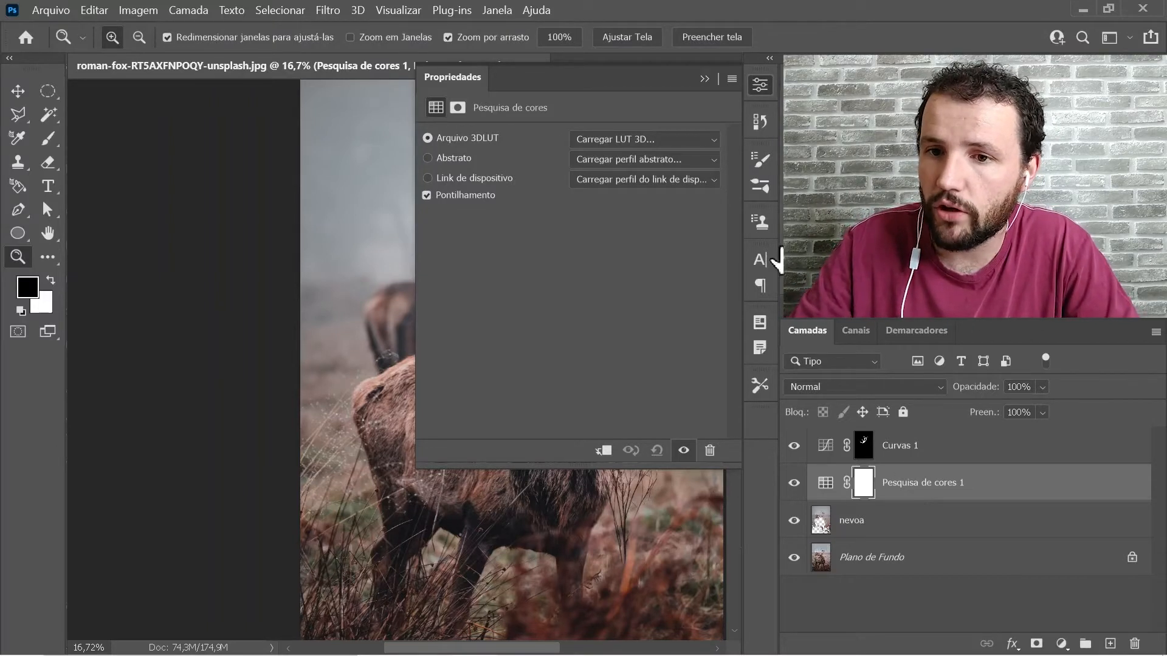
left_click(712, 142)
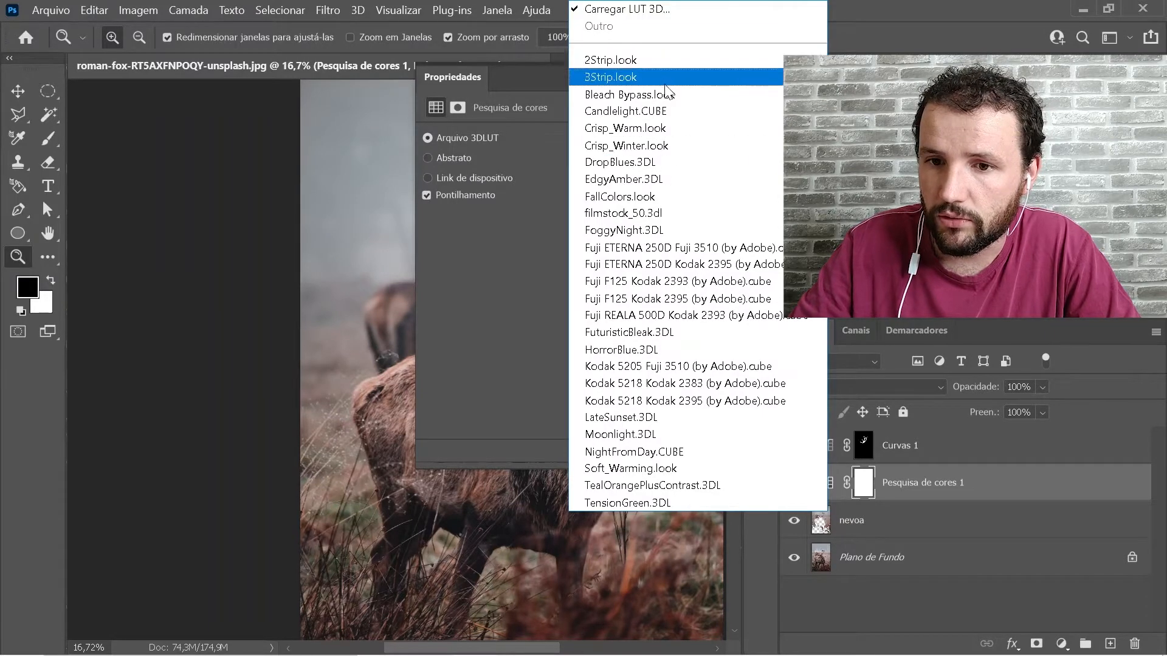
left_click(612, 230)
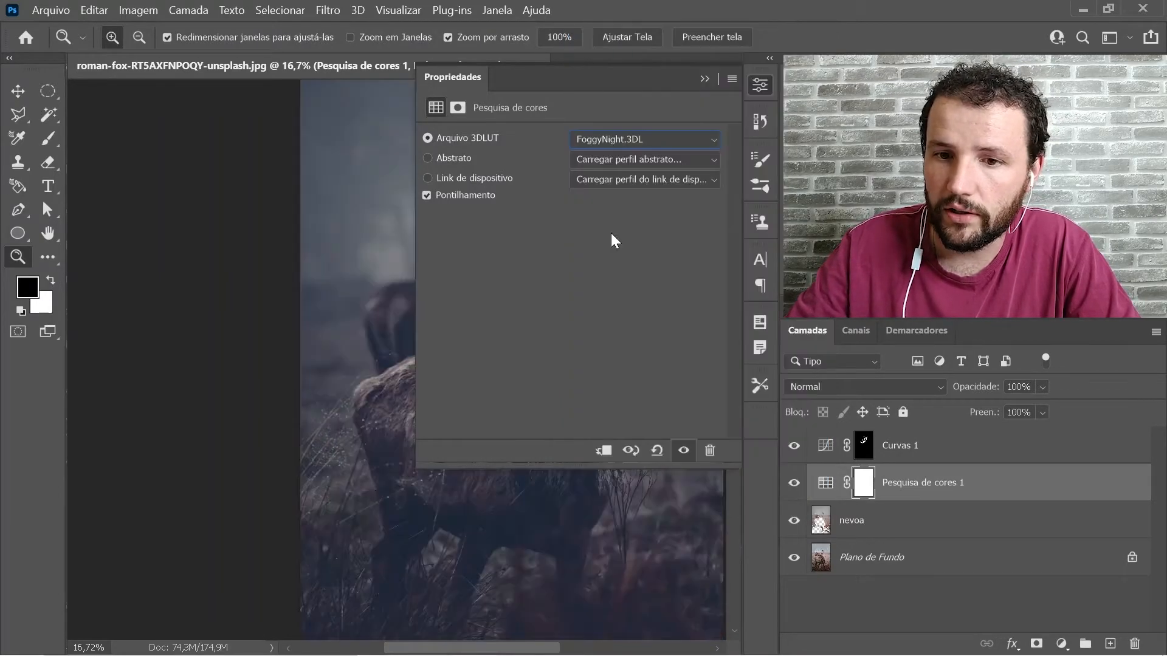
left_click(753, 89)
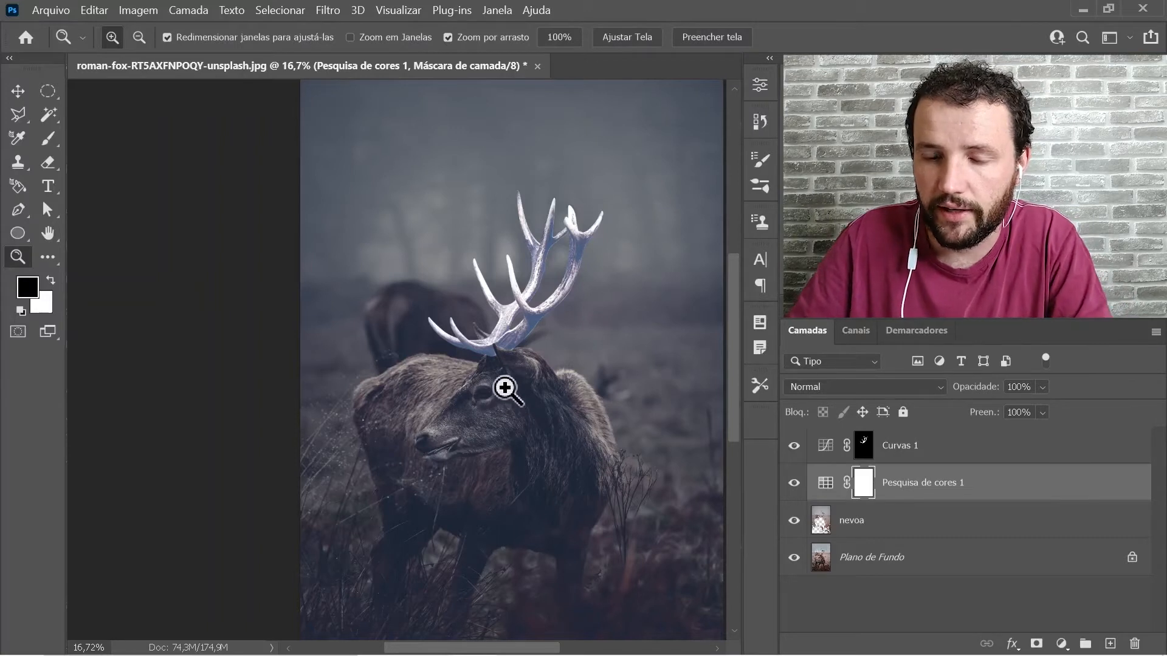
Paint black over the antlers and the deer's head and upper body on the Color Lookup mask with a soft 1879 px brush at 46% opacity
left_click_drag(509, 365, 503, 371)
left_click_drag(524, 401, 499, 368)
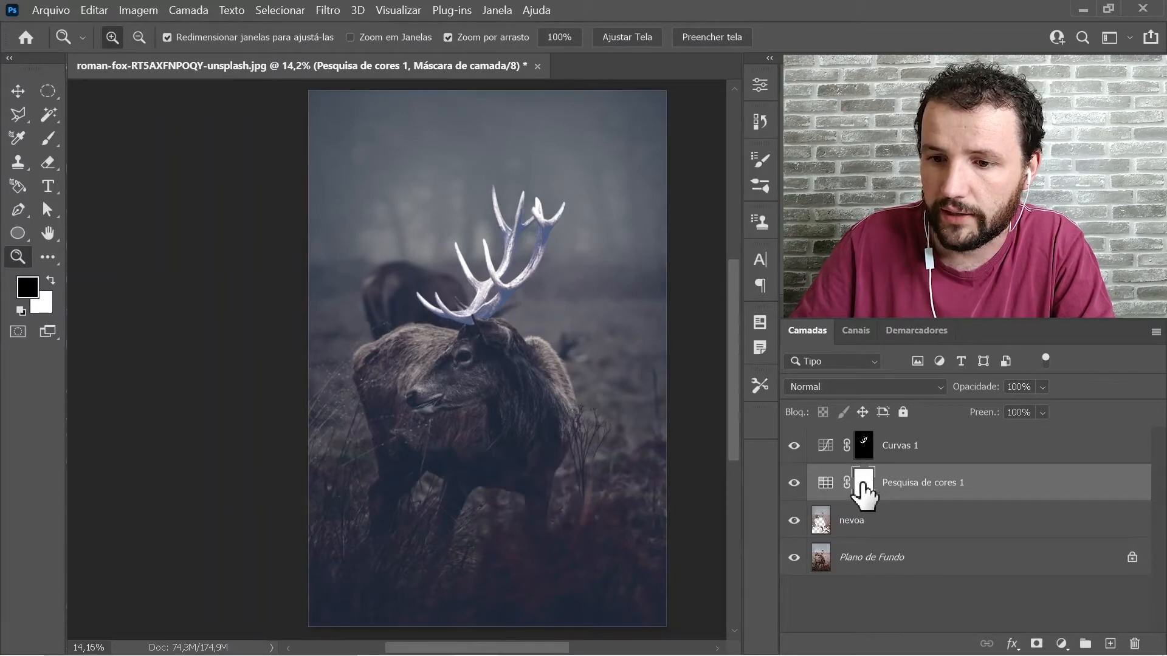
key("b")
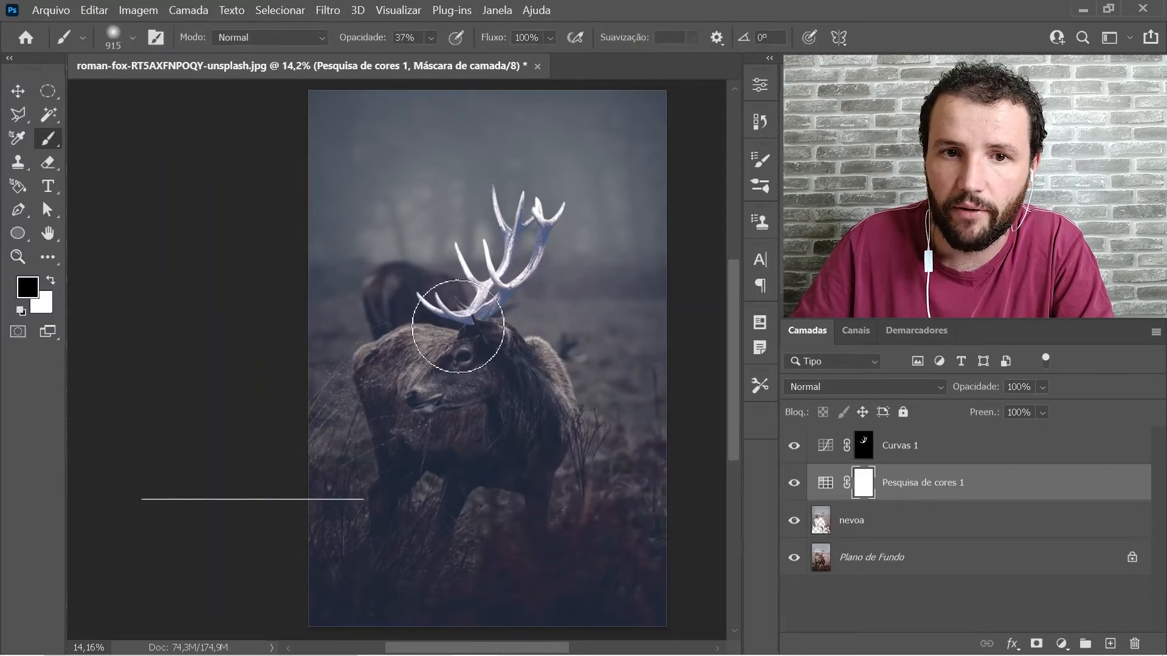
left_click_drag(406, 290, 474, 310)
left_click(430, 38)
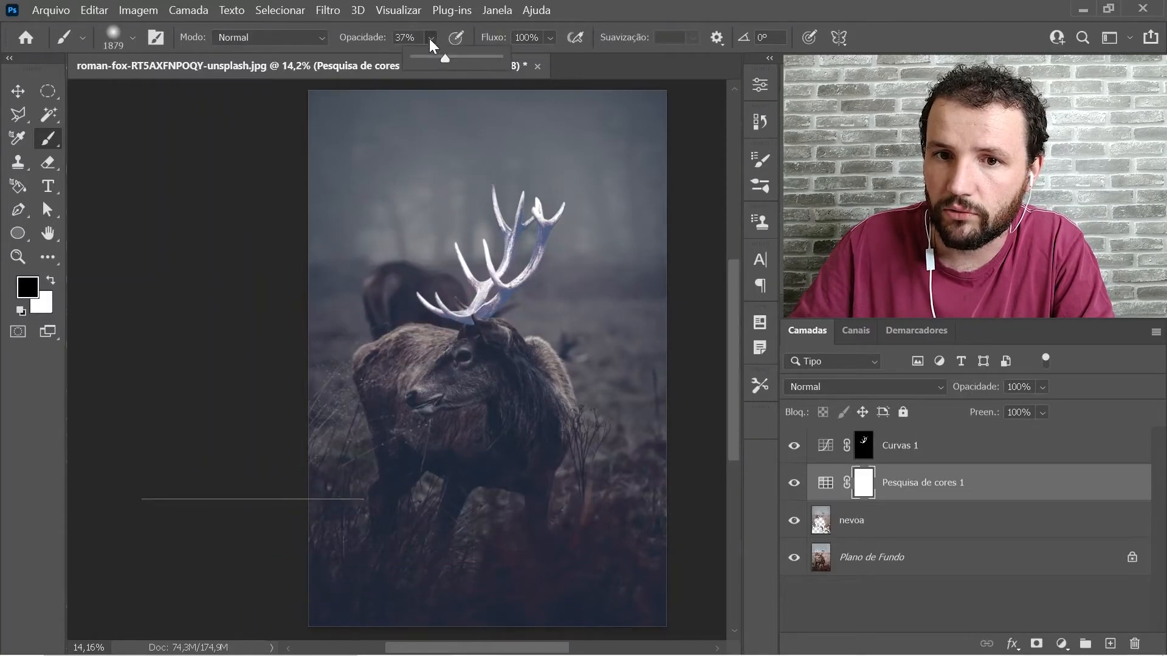
left_click_drag(444, 63, 454, 59)
right_click(483, 267)
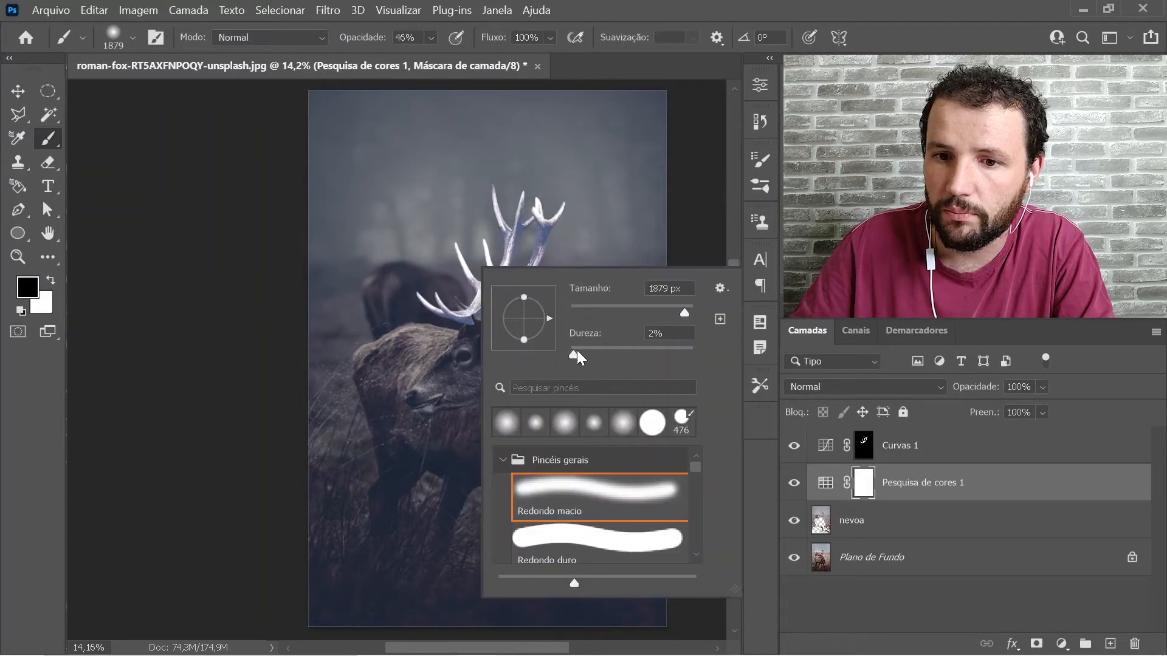
left_click_drag(573, 354, 423, 317)
key("Return")
mouse_move(504, 239)
left_mouse_down()
mouse_move(452, 310)
mouse_move(411, 325)
mouse_move(446, 321)
mouse_move(401, 323)
mouse_move(530, 346)
mouse_move(500, 340)
mouse_move(488, 313)
mouse_move(527, 216)
mouse_move(504, 285)
mouse_move(412, 341)
mouse_move(529, 360)
mouse_move(536, 347)
mouse_move(504, 327)
mouse_move(411, 364)
left_mouse_up()
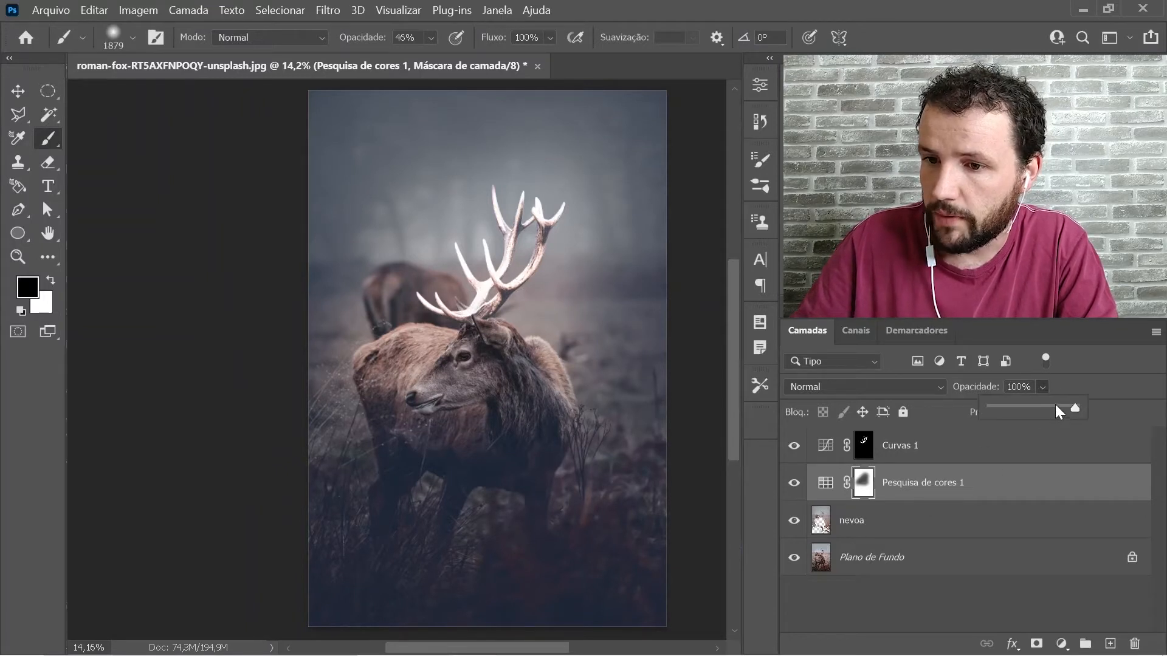
Reduce the Color Lookup layer's opacity to 71% and rename the layer filtro_noite
left_click(1052, 406)
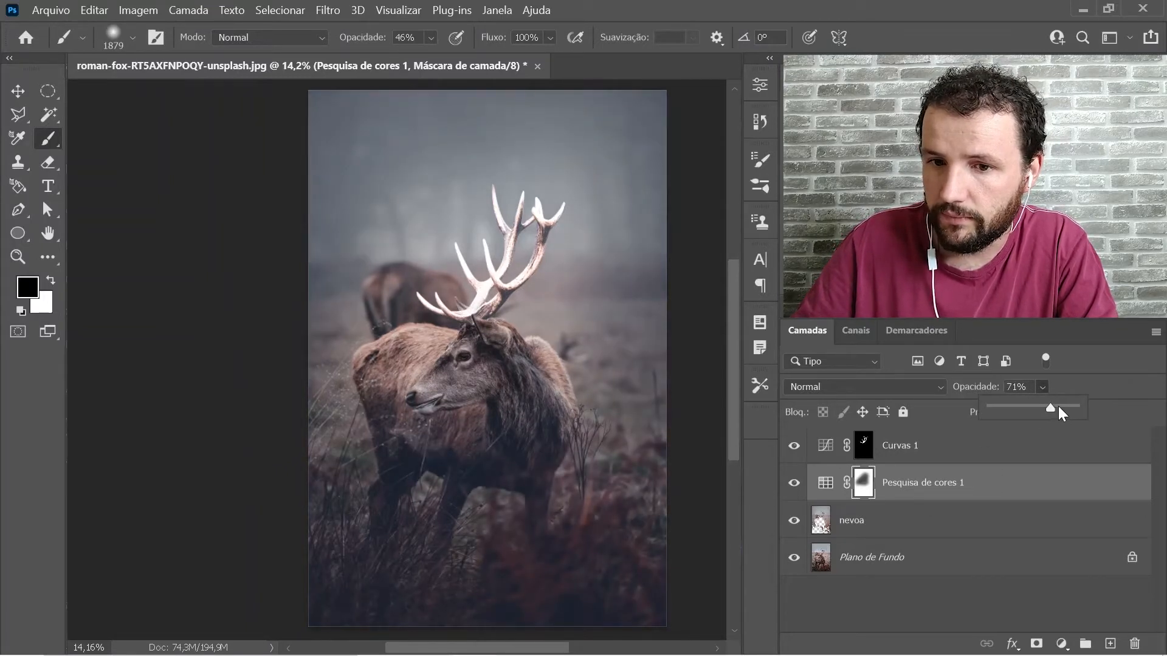
left_click(18, 93)
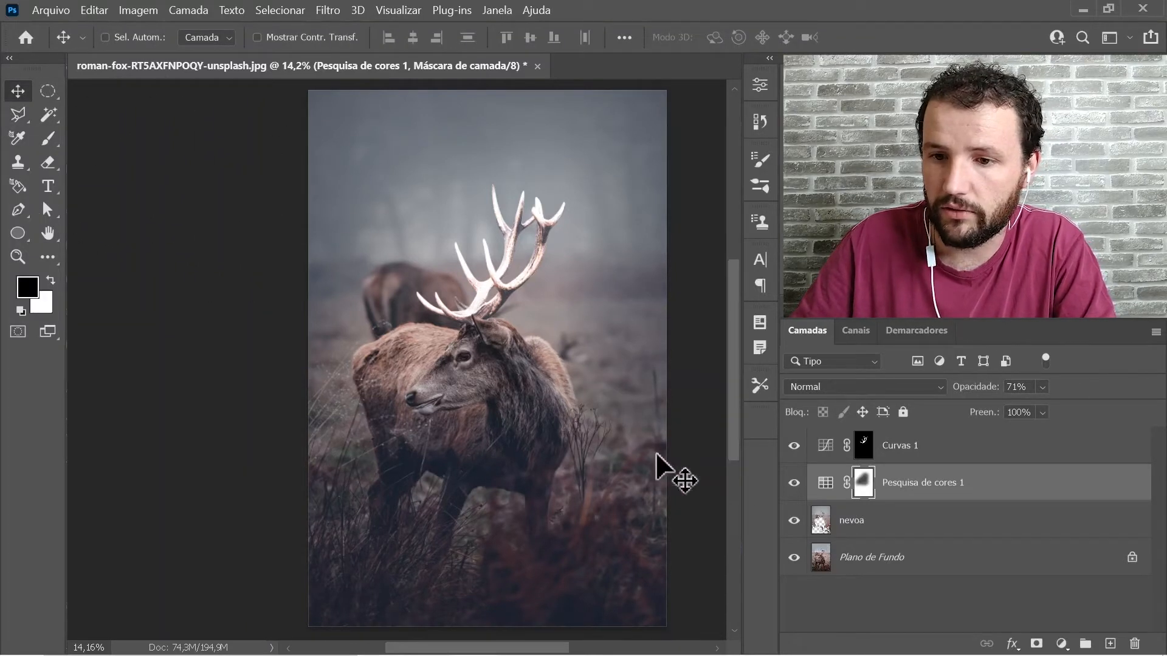
double_click(921, 486)
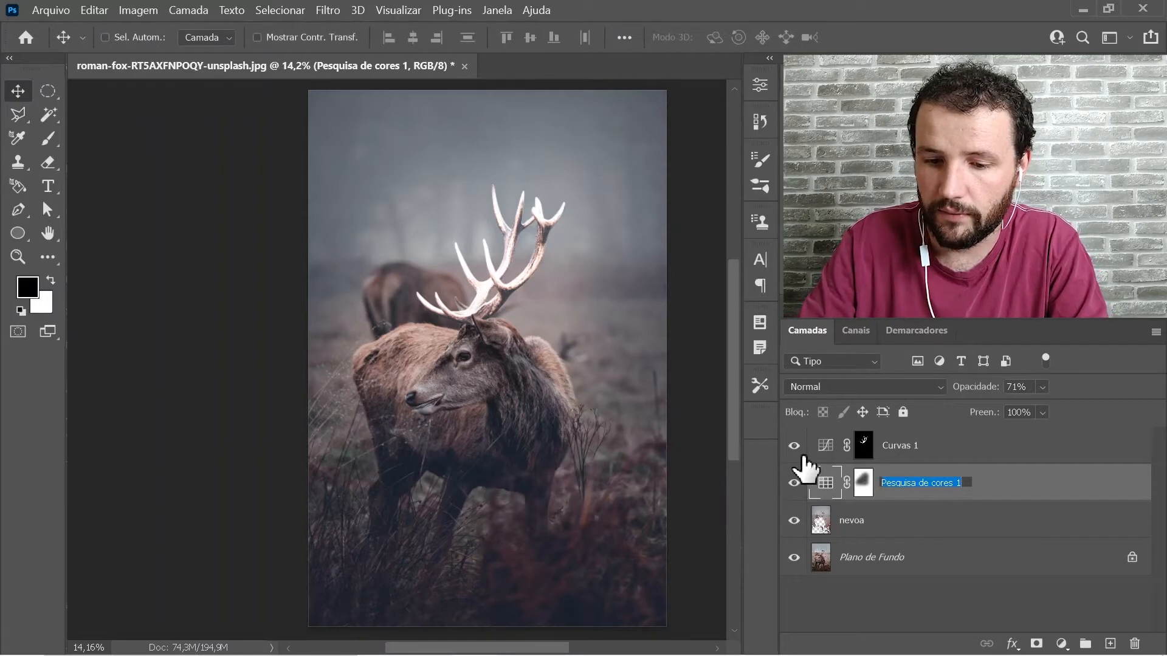
type("filtro_noite")
key("Return")
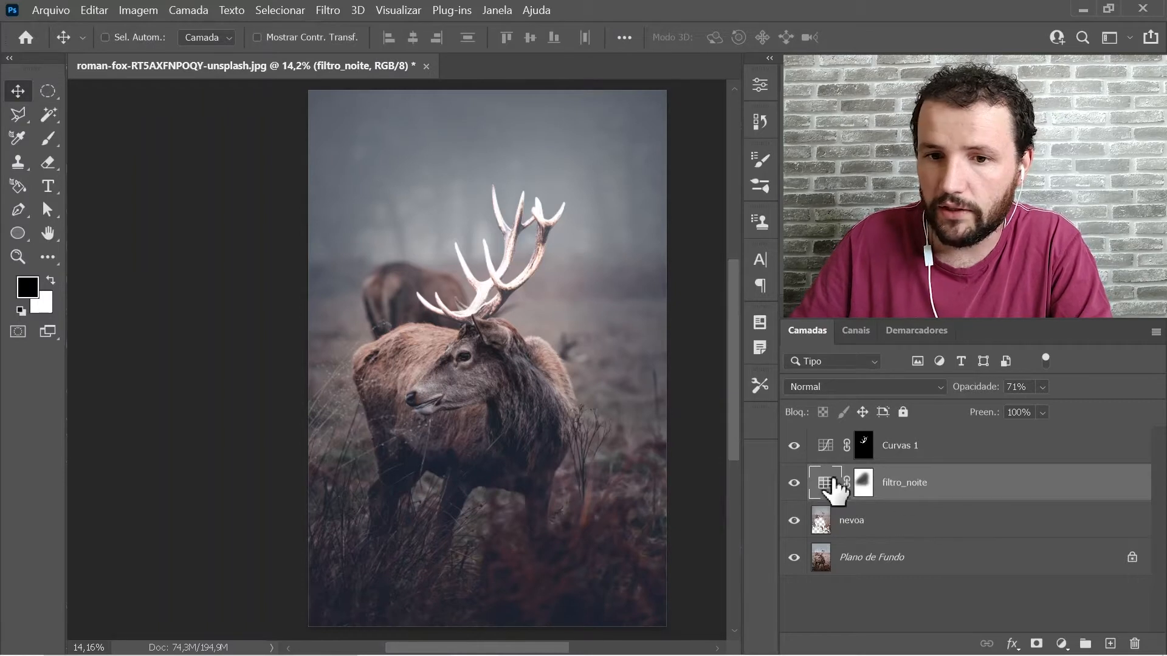
Rename the Curvas 1 layer as brilho 01
left_click(929, 457)
double_click(901, 448)
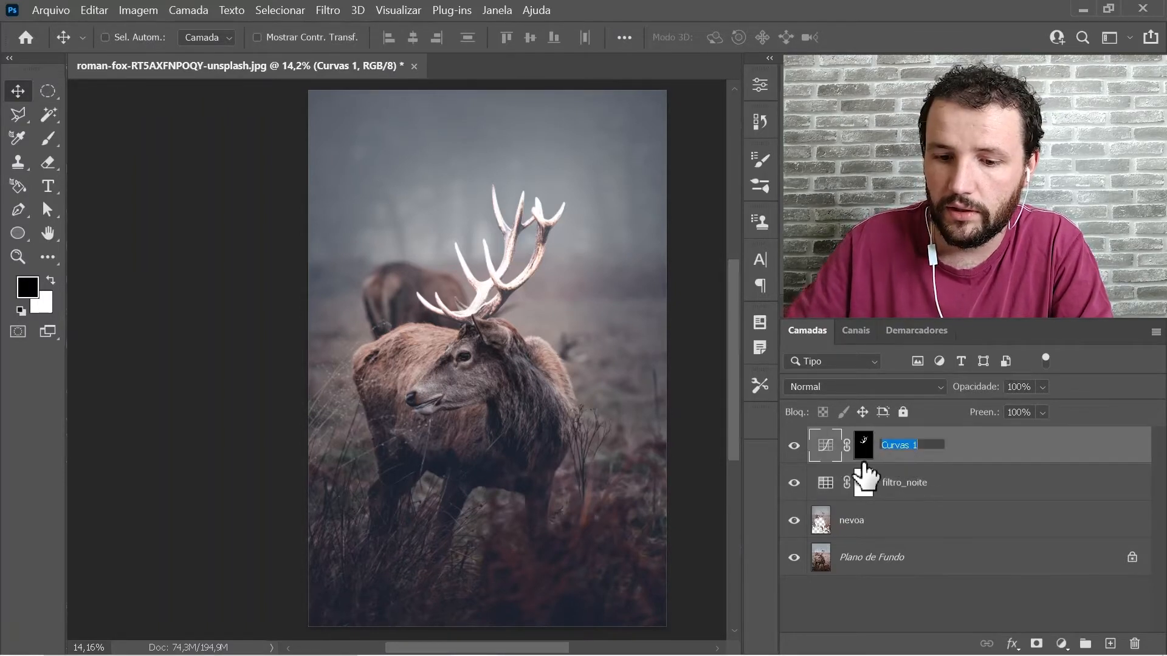
type("brilho 0")
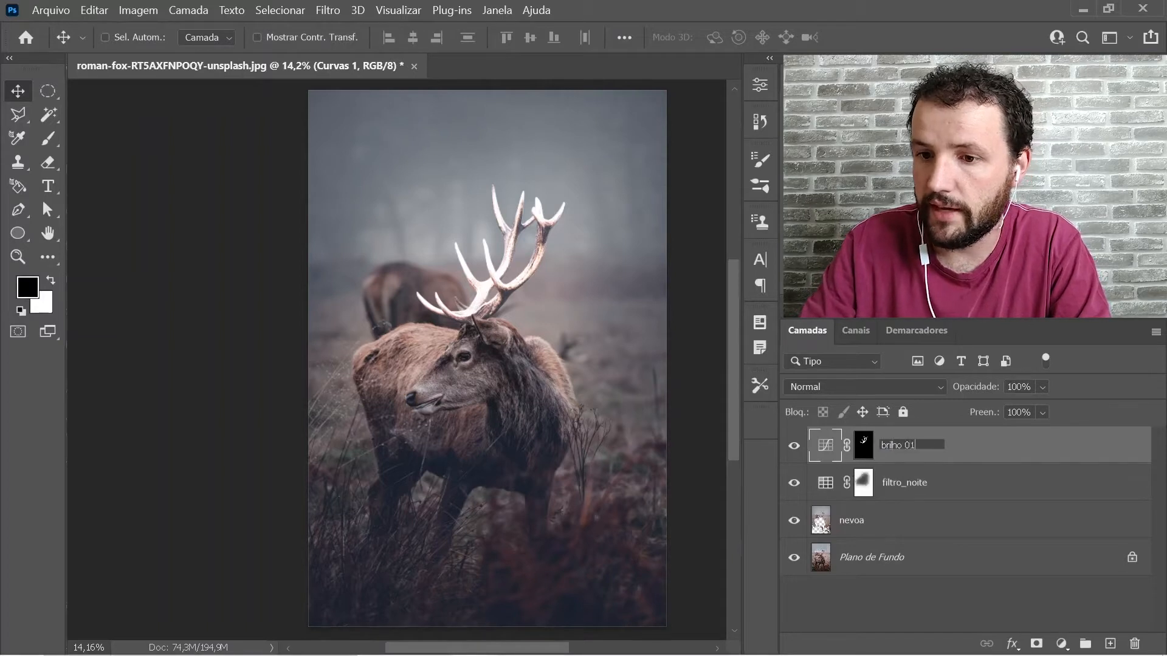
type("1")
key("Return")
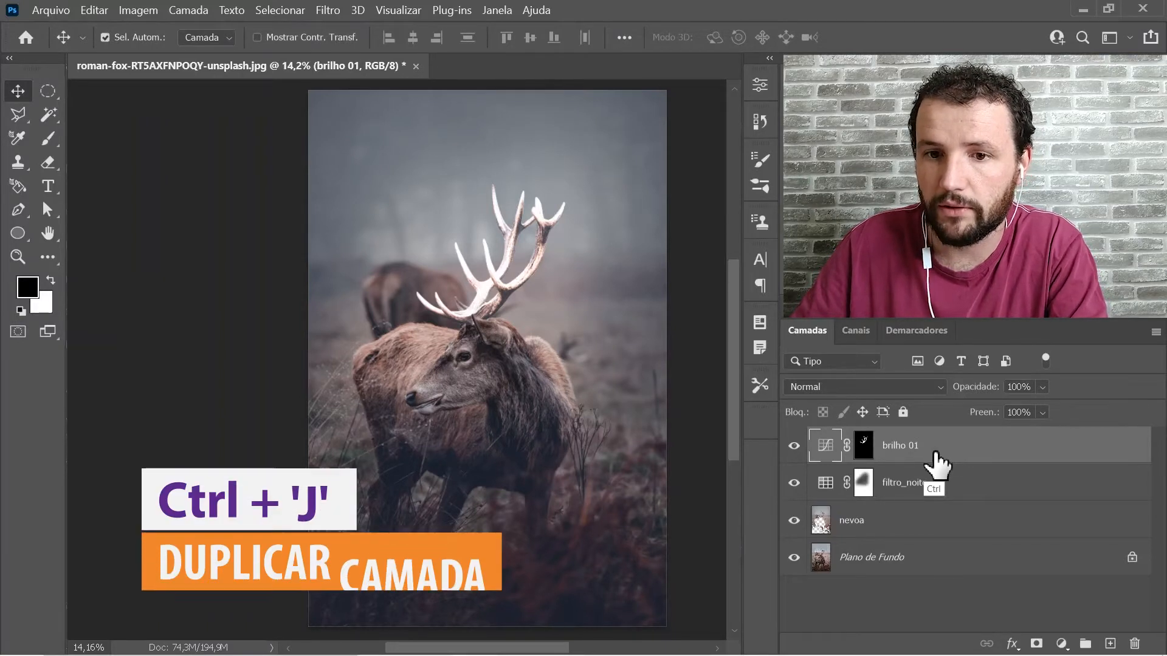
Duplicate the brilho 01 layer and feather the copy's mask by 26,9 px to make the antlers glow
key("ctrl+j")
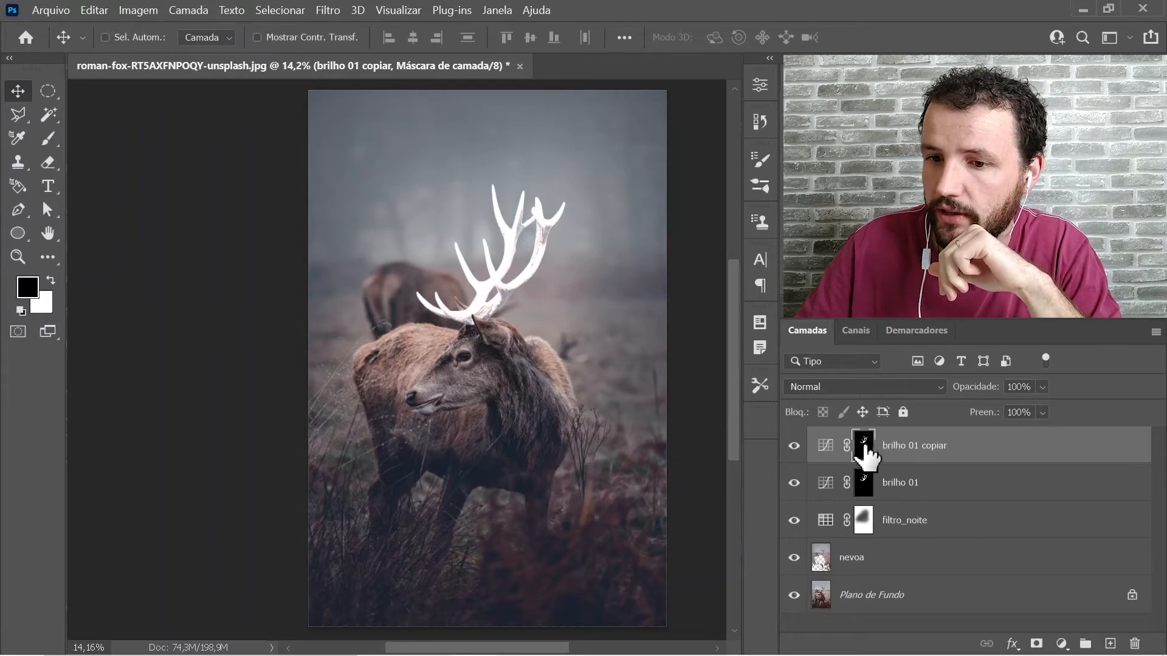
left_click(759, 84)
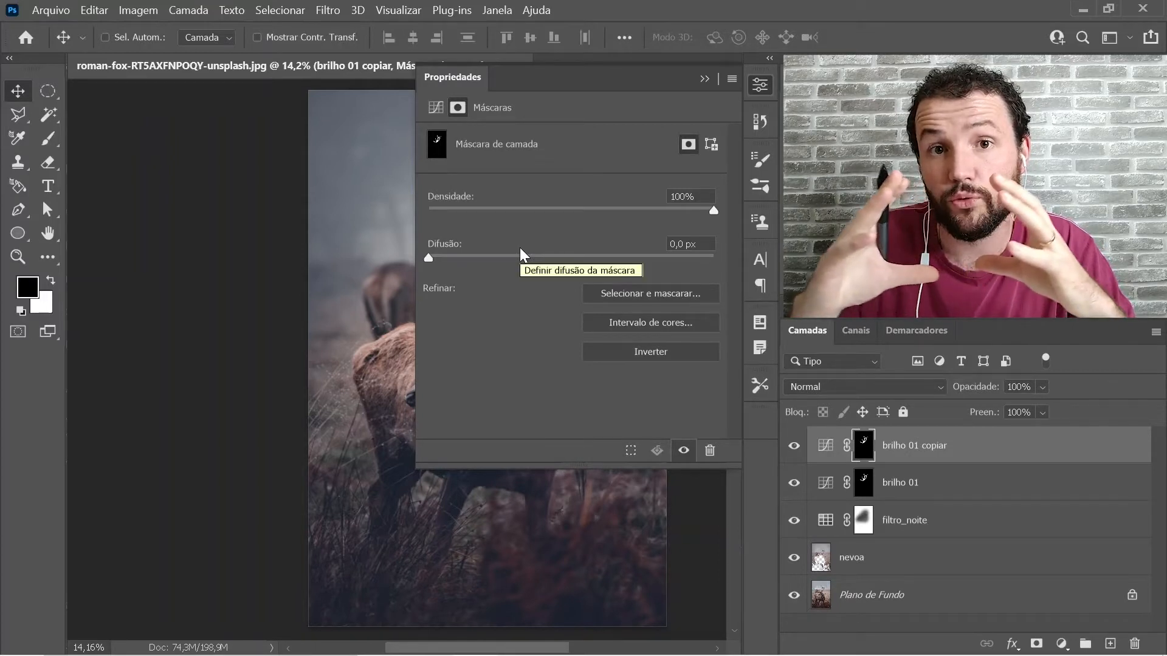
left_click_drag(348, 334, 170, 326)
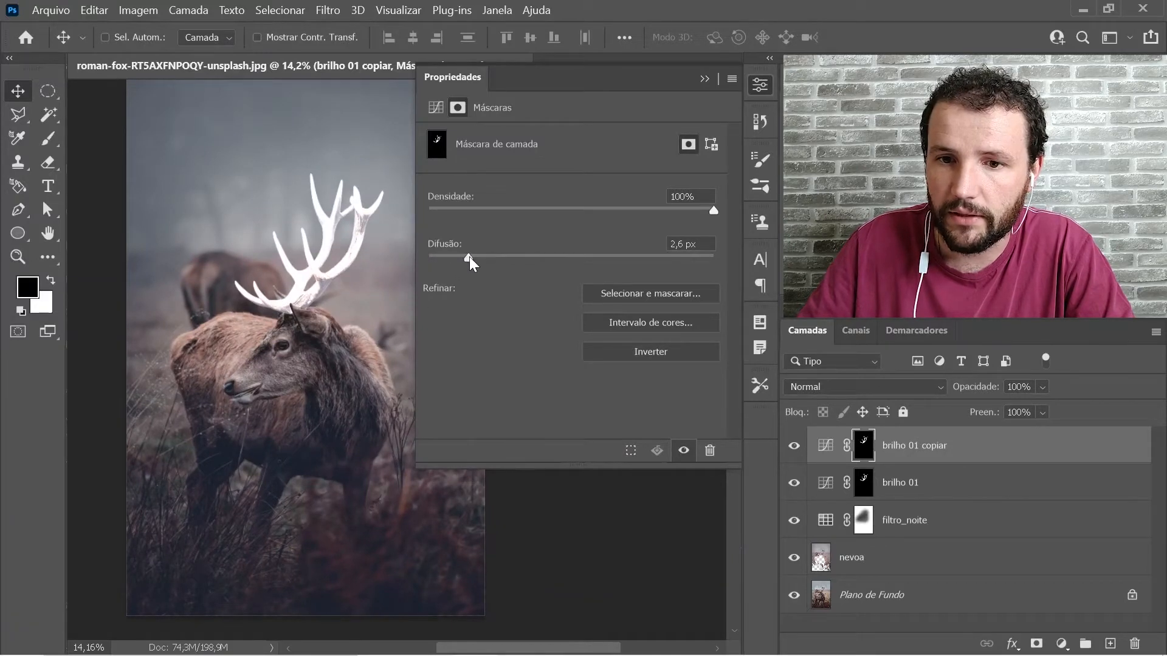
left_click_drag(545, 257, 559, 254)
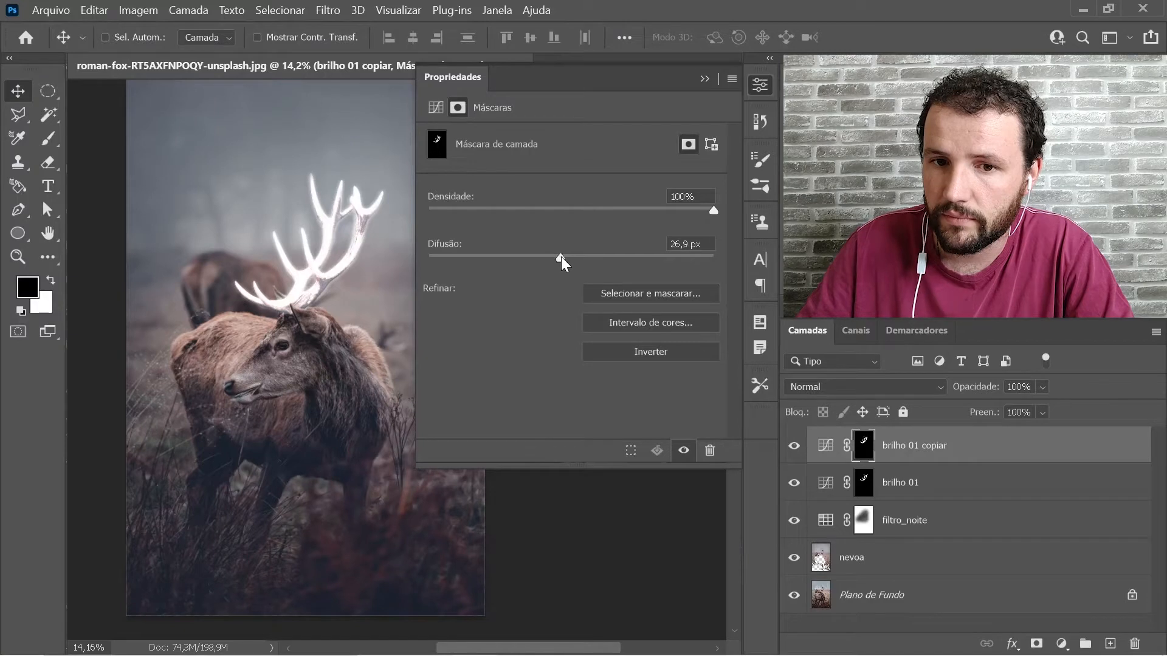
left_click(761, 86)
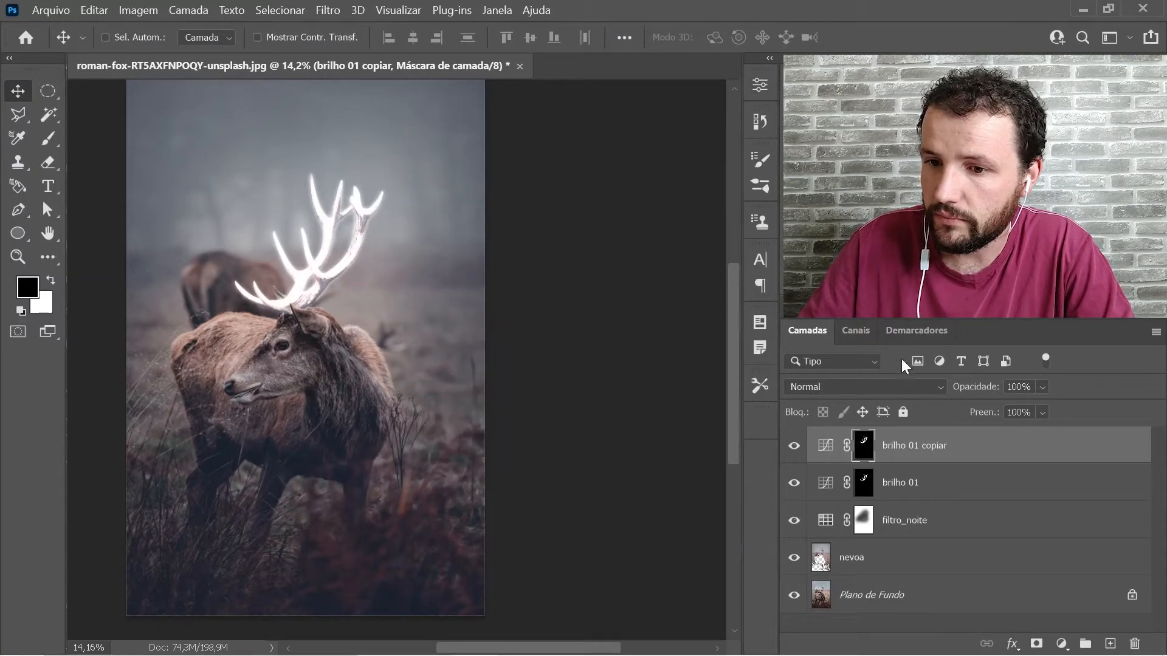
Reduce the opacity of the brilho 01 copiar layer to 61%
mouse_move(1041, 387)
left_mouse_down()
mouse_move(1062, 409)
mouse_move(1051, 406)
left_mouse_up()
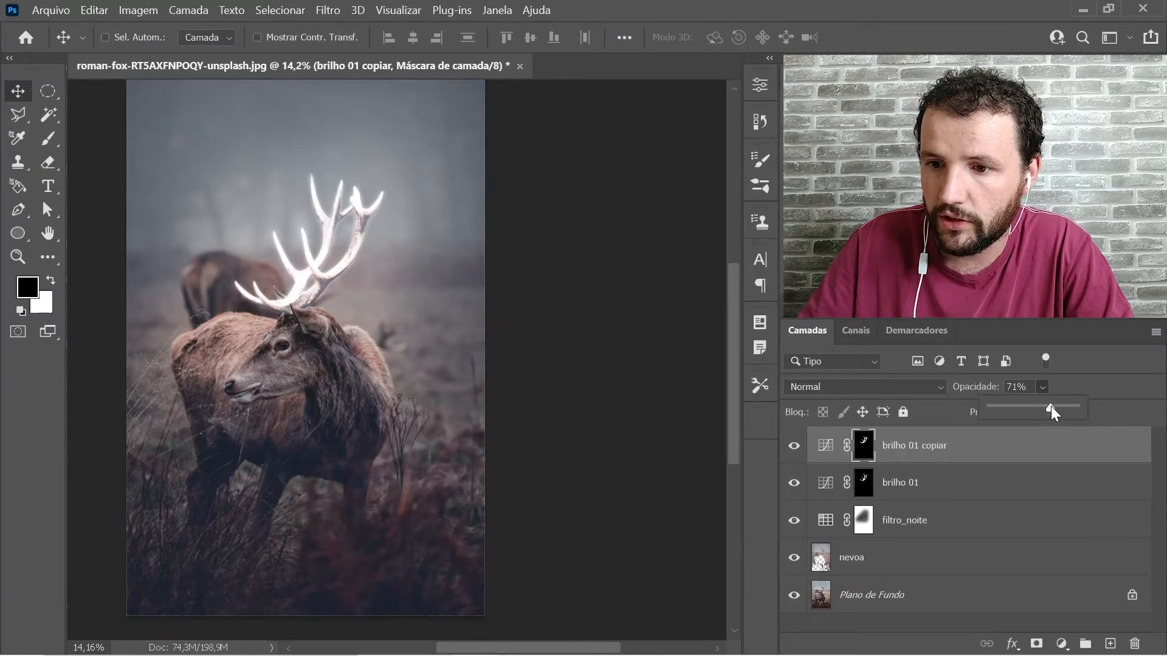
left_click(1037, 408)
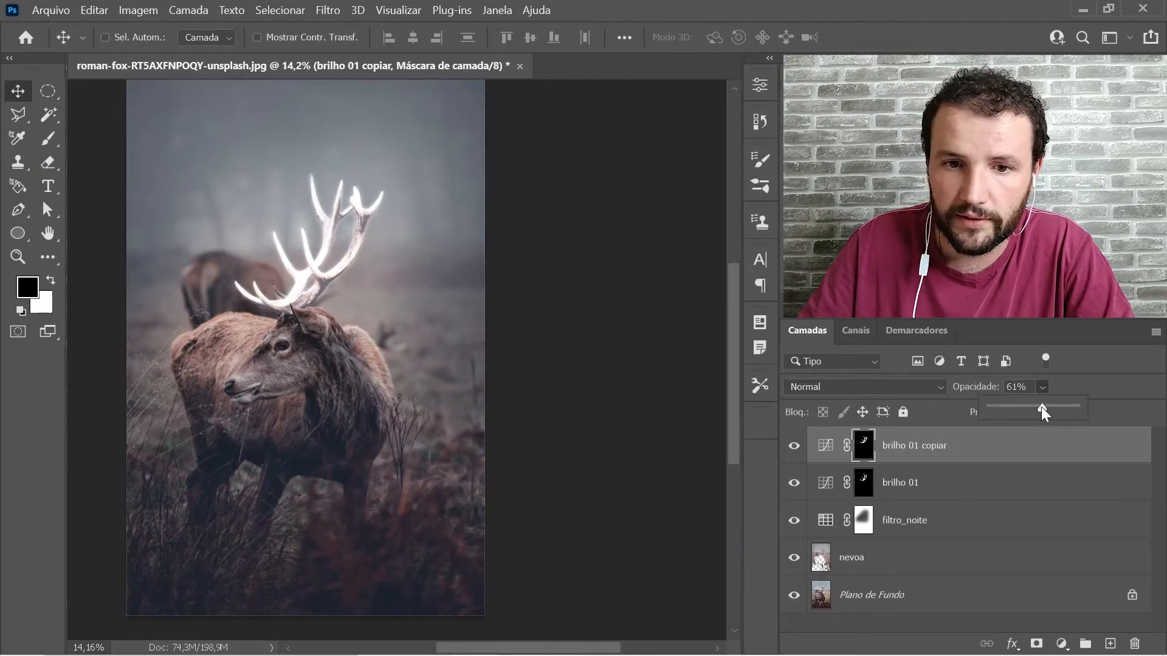
left_click(942, 345)
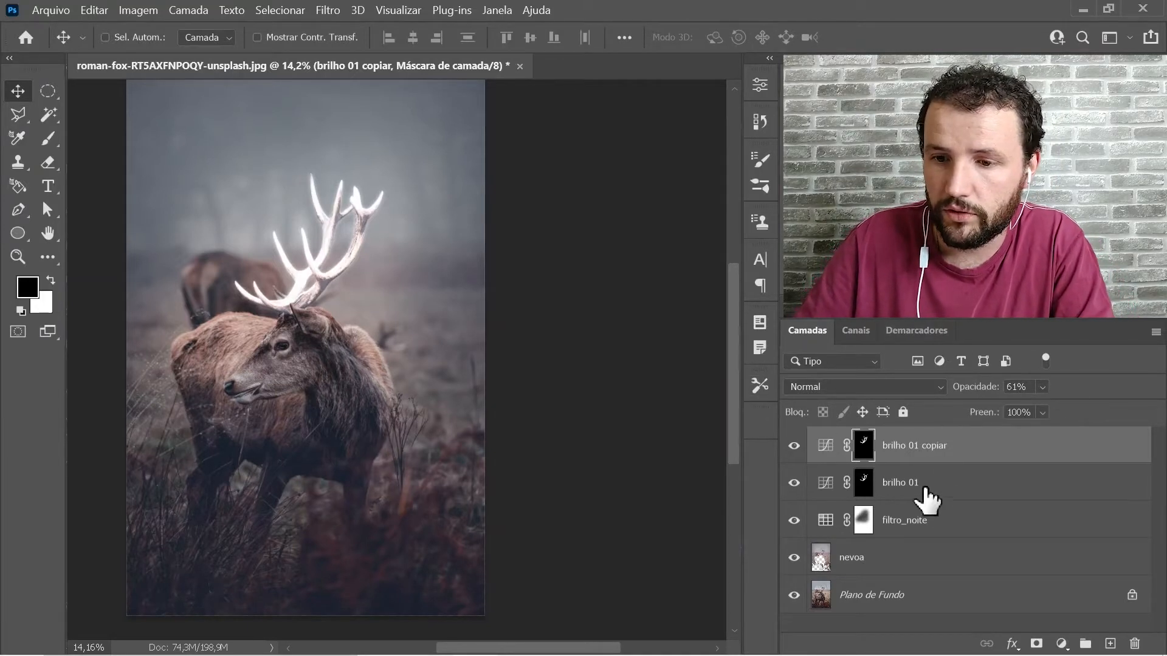
Lower the RGB midtones slightly in the curve of the brilho 01 copiar layer
double_click(827, 454)
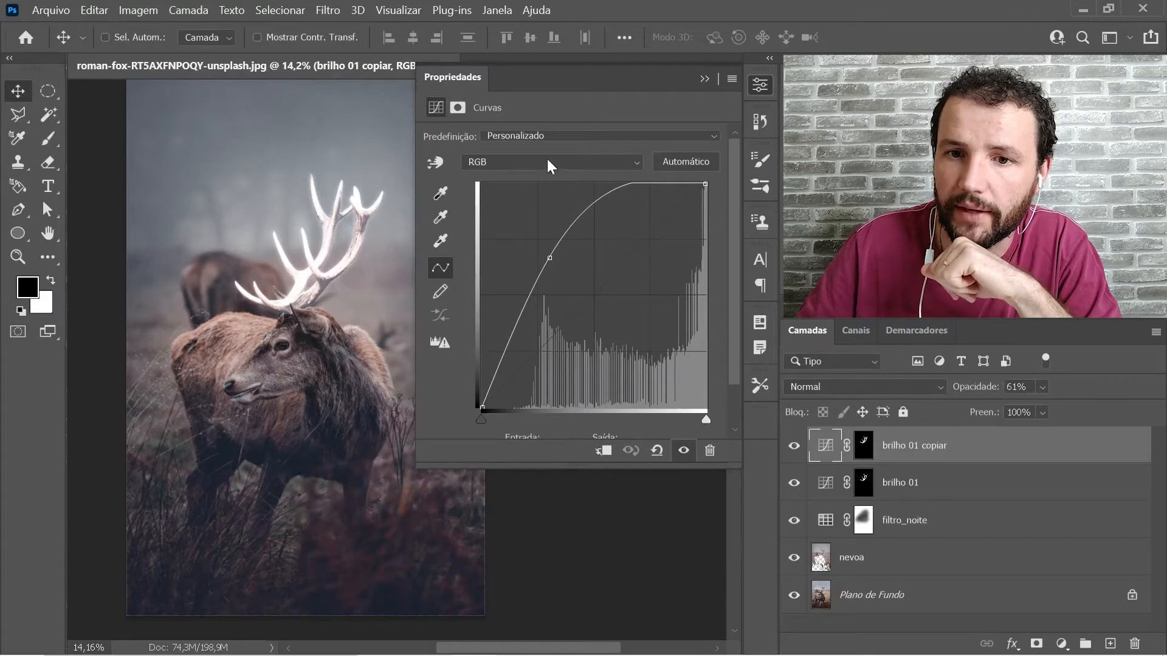
left_click(552, 259)
left_click_drag(551, 258, 565, 272)
Raise the midtones of the red and green channel curves in brilho 01 copiar to tint the antler glow yellowish
left_click(575, 160)
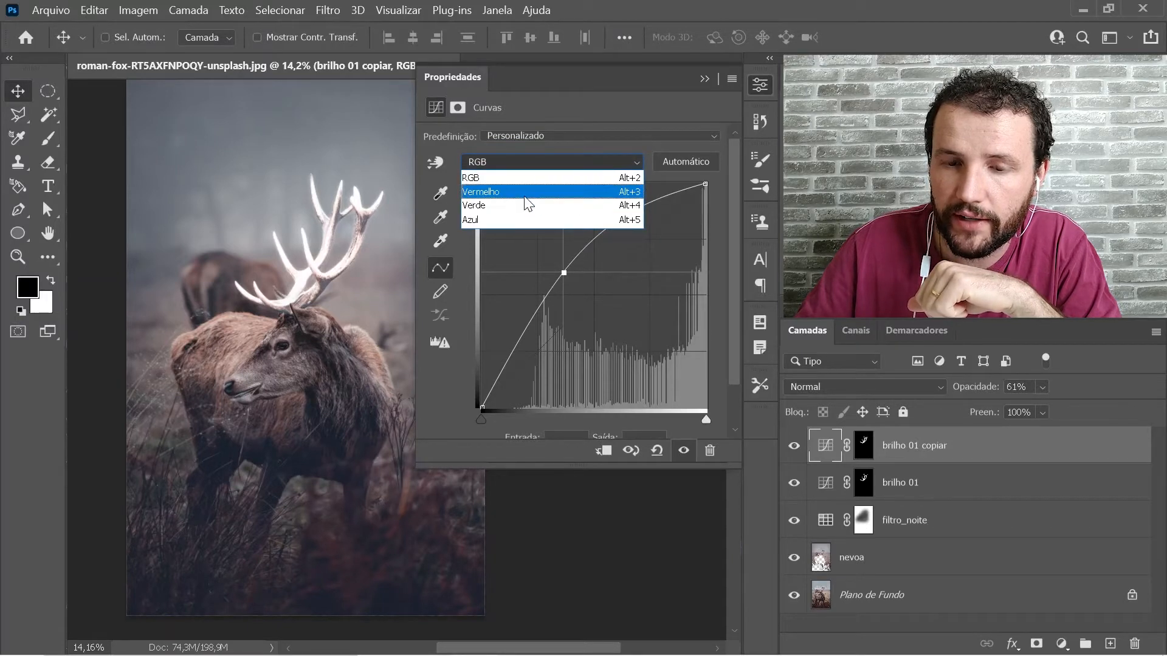
left_click(533, 194)
left_click_drag(622, 267, 600, 249)
left_click(578, 163)
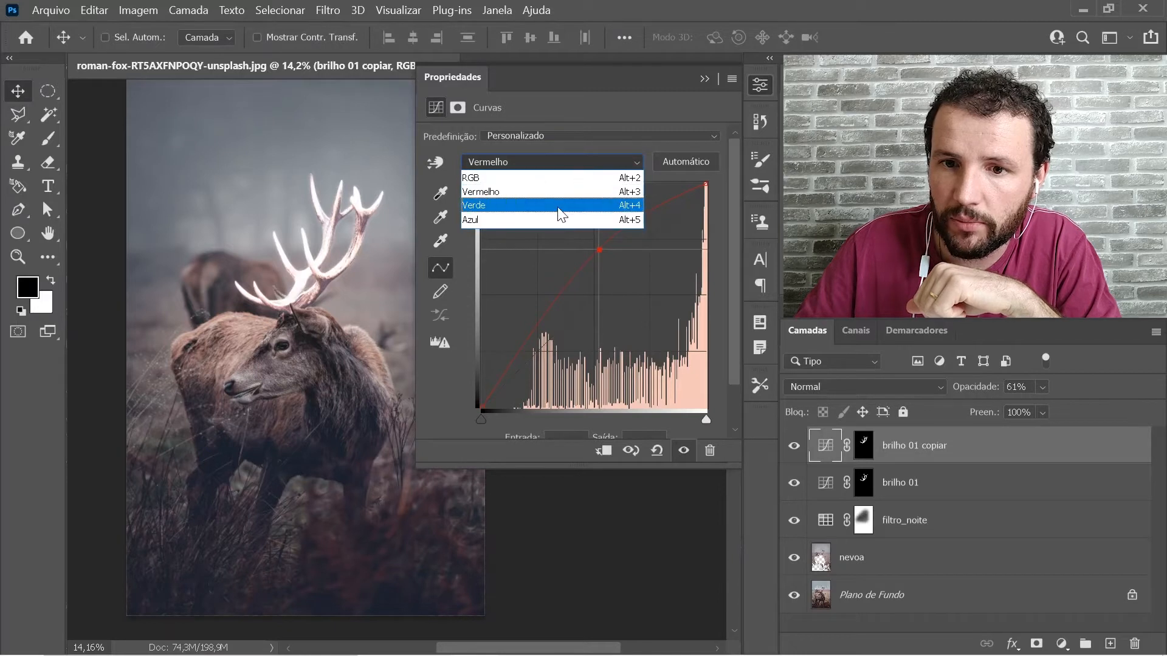
left_click(555, 207)
left_click_drag(621, 269, 603, 244)
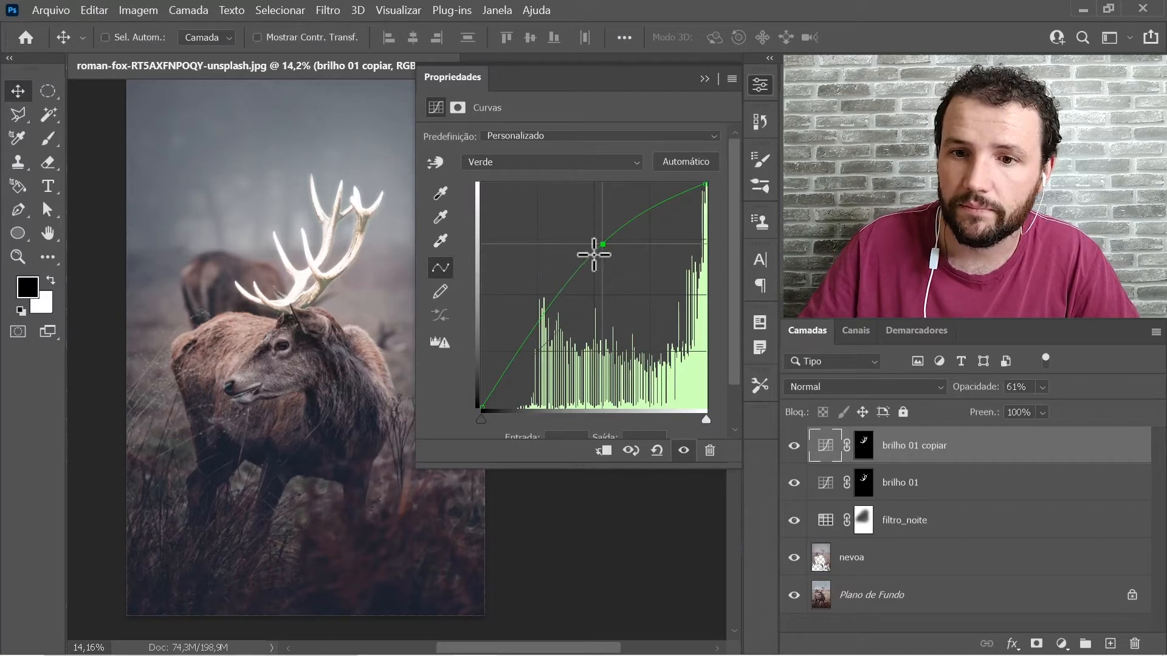
mouse_move(602, 243)
left_mouse_down()
mouse_move(593, 239)
mouse_move(606, 245)
left_mouse_up()
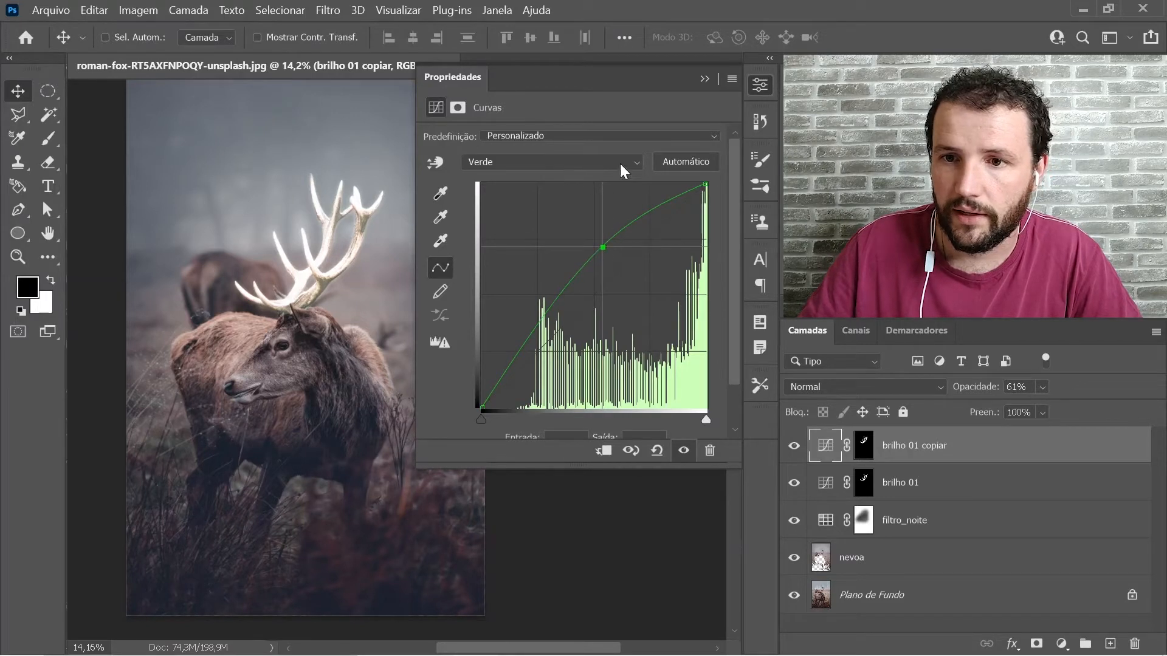
Rename the duplicated brilho 01 copiar layer as brilho 02
left_click(754, 86)
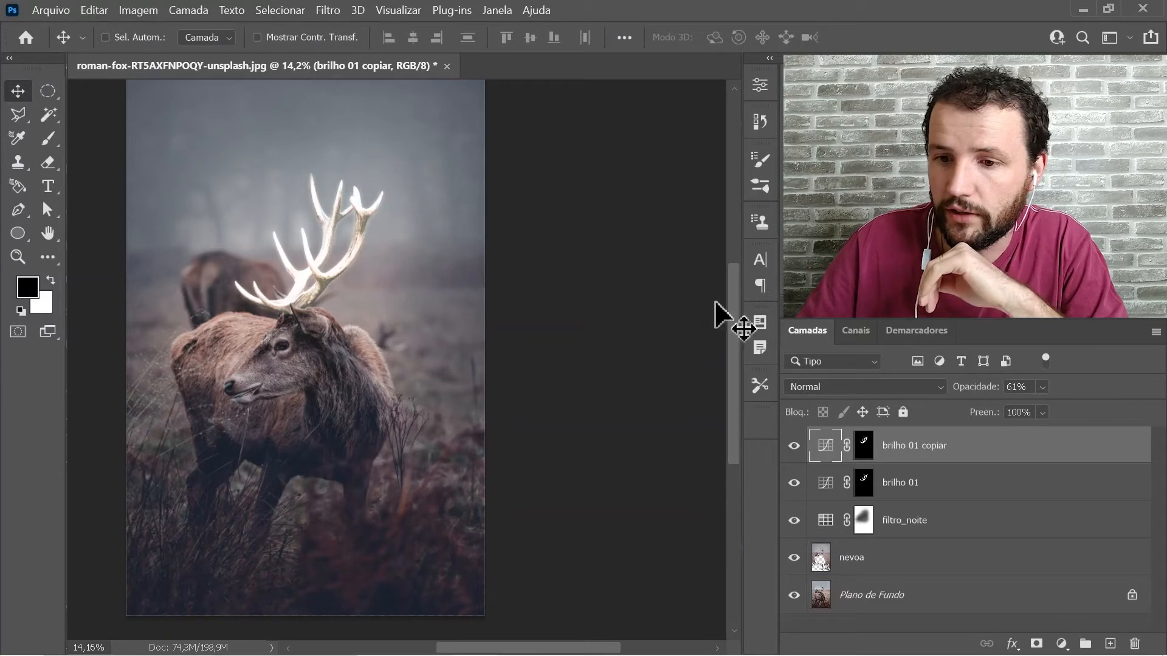
double_click(921, 449)
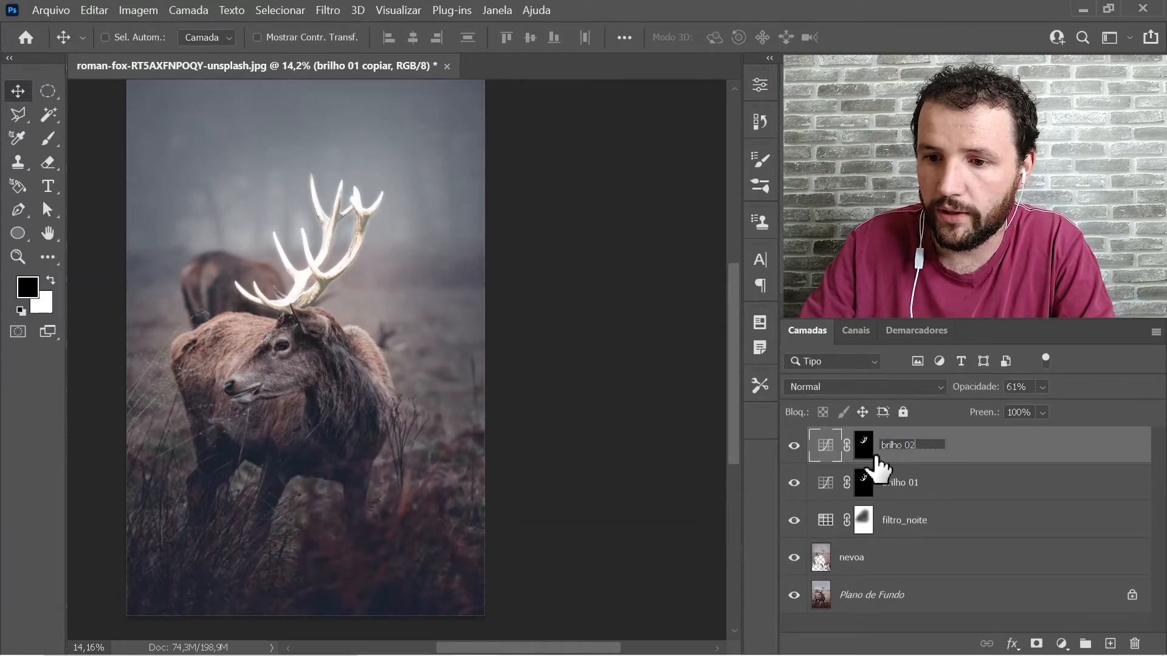
type("brilho 02")
key("Return")
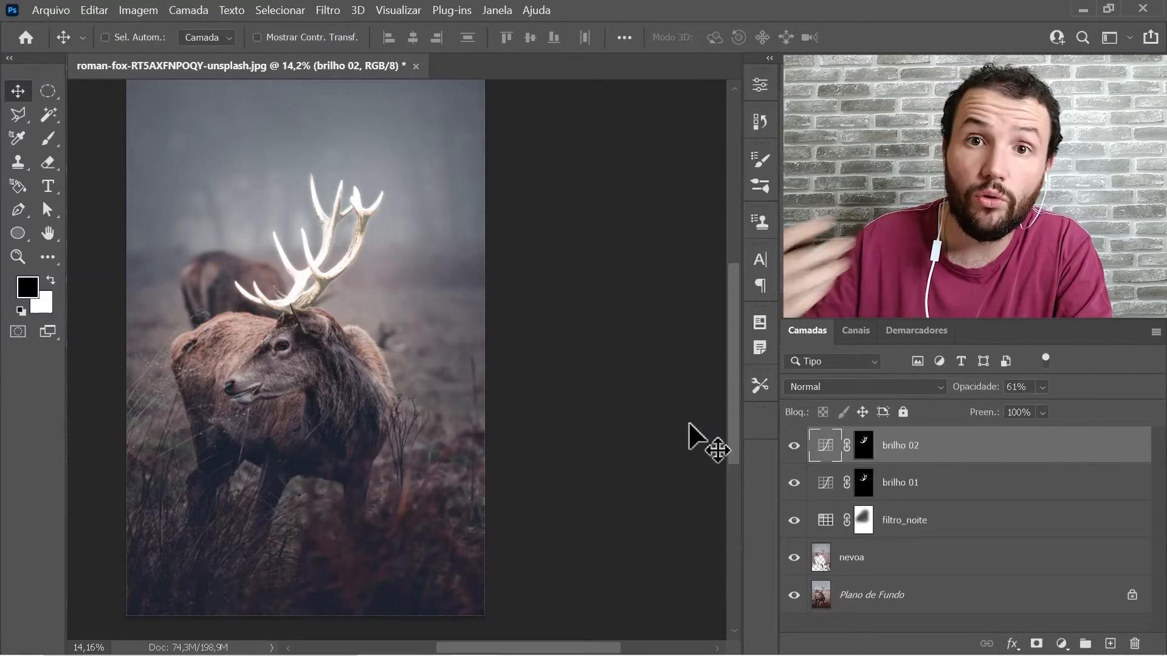
Duplicate the brilho 02 layer and feather the copy's mask by 182,9 px to spread the glow widely
key("ctrl+j")
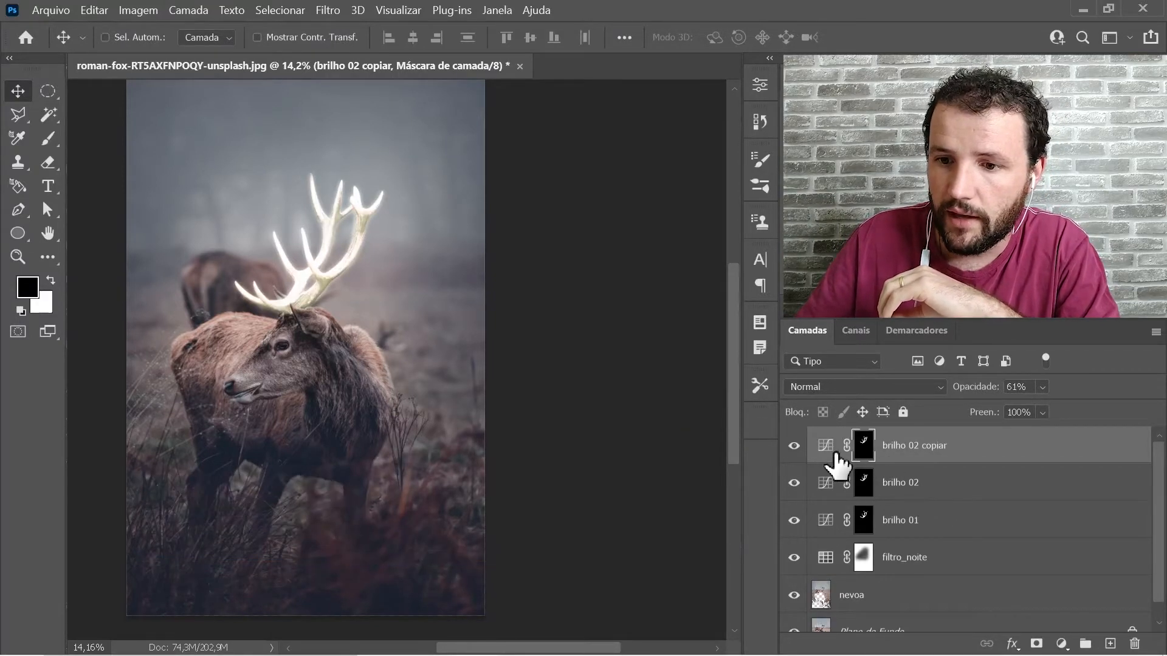
left_click(760, 84)
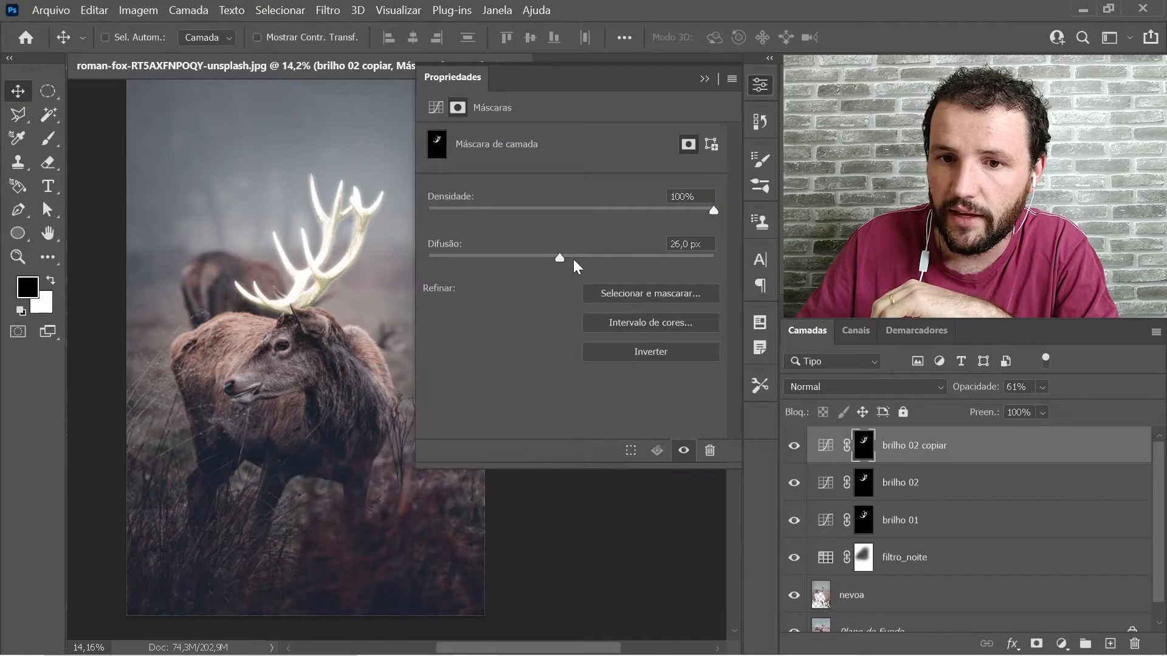
left_click_drag(595, 257, 632, 258)
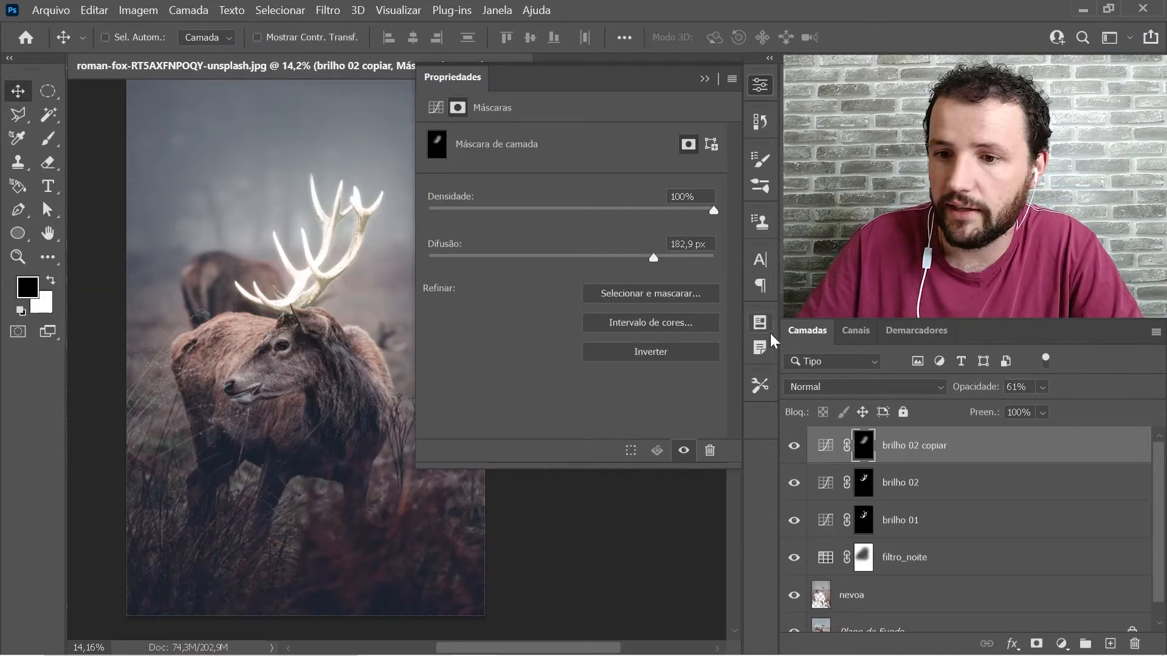
Set the brilho 02 copiar layer's opacity to 97% and raise the midtones of its RGB curve slightly
left_click(1042, 387)
left_click_drag(1067, 405, 1095, 406)
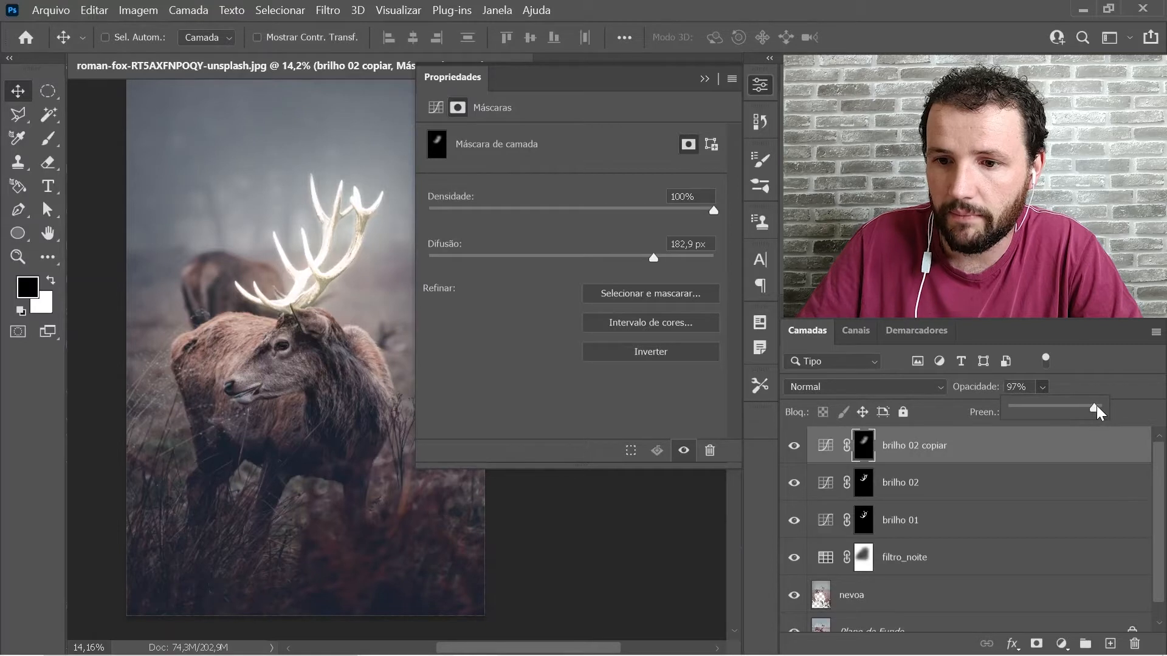
left_click(824, 450)
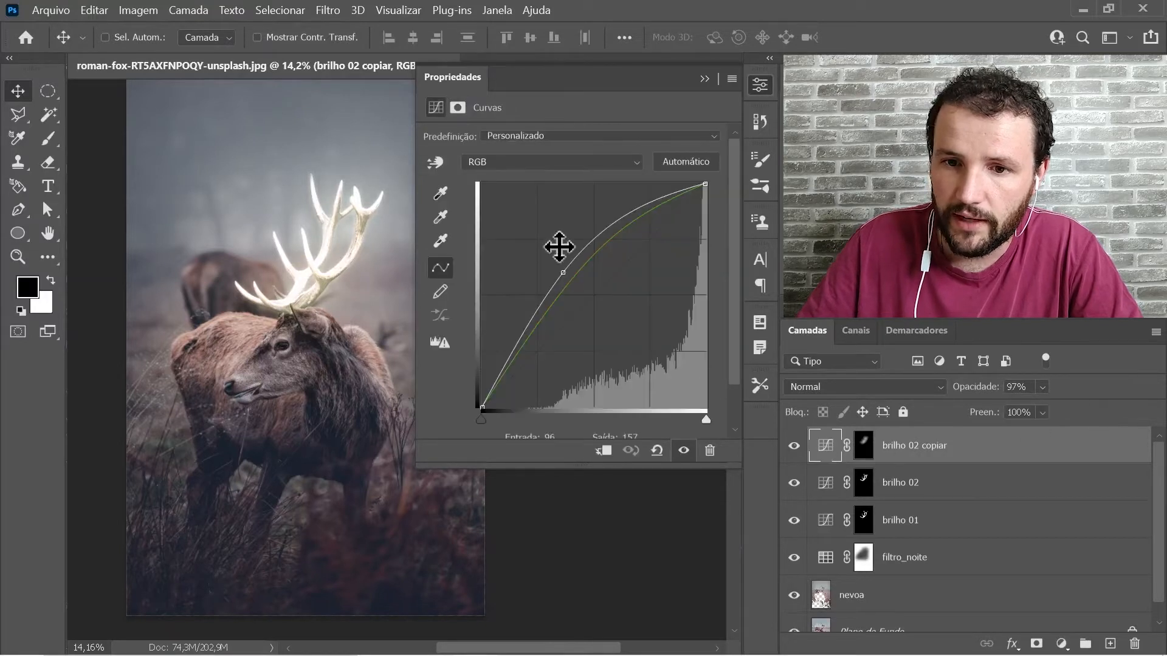
left_click_drag(566, 274, 559, 263)
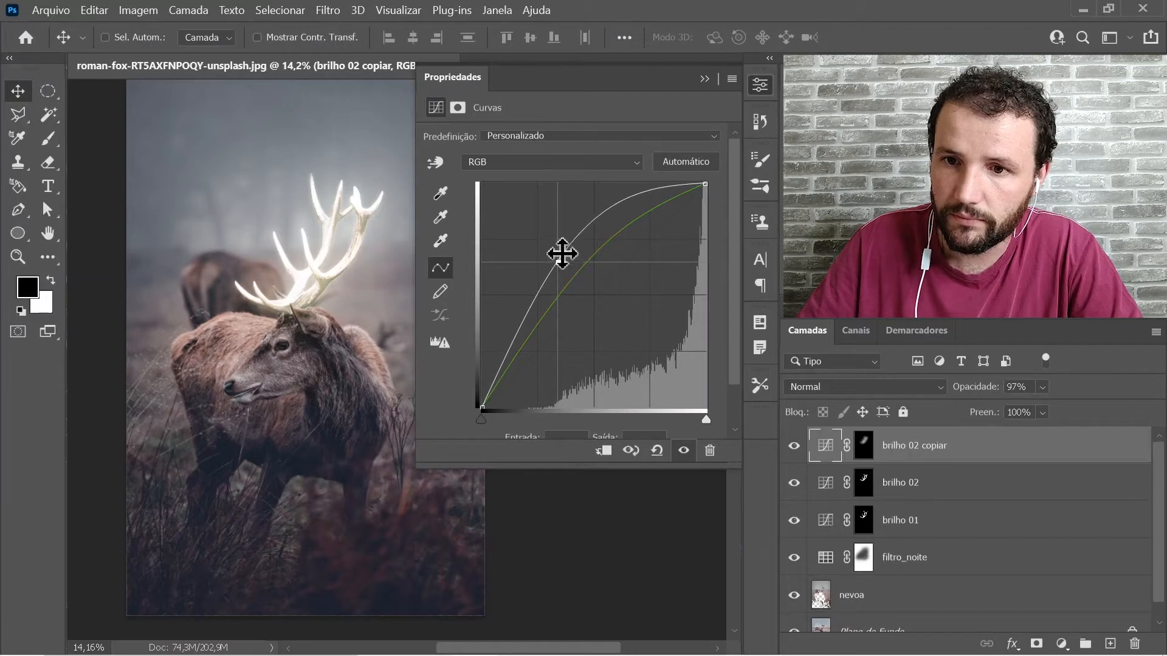
left_click(760, 87)
left_click_drag(359, 357, 435, 352)
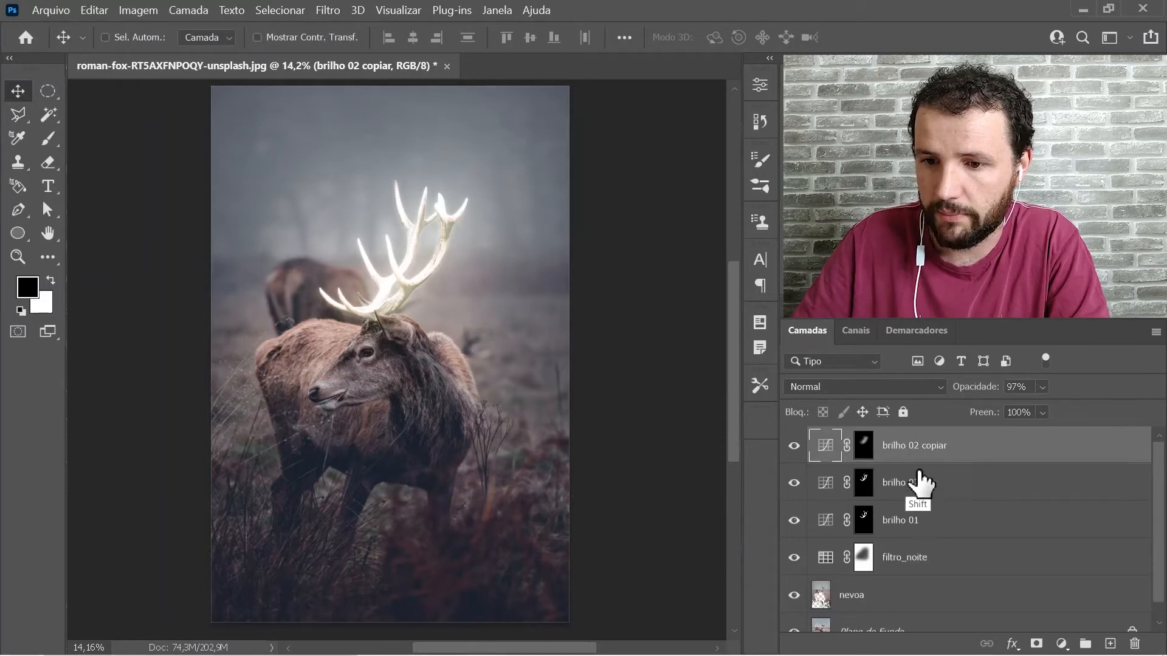
Group the three brilho Curves layers and name the group brilho-chifres
left_click(930, 525, "shift")
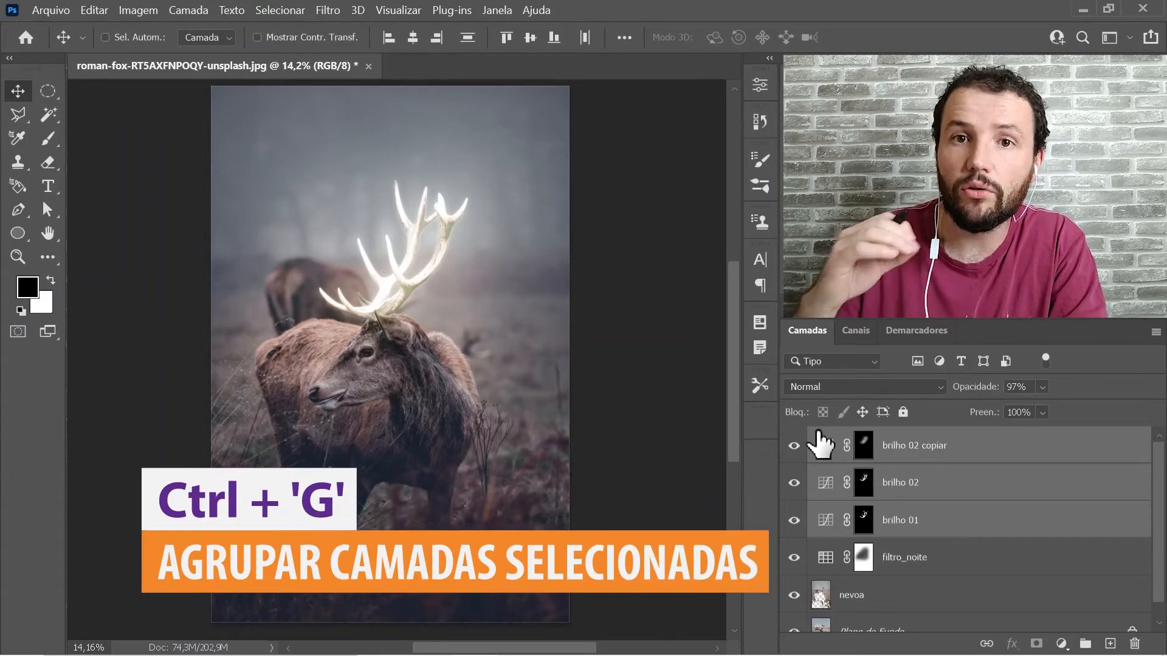
key("ctrl")
key("ctrl+g")
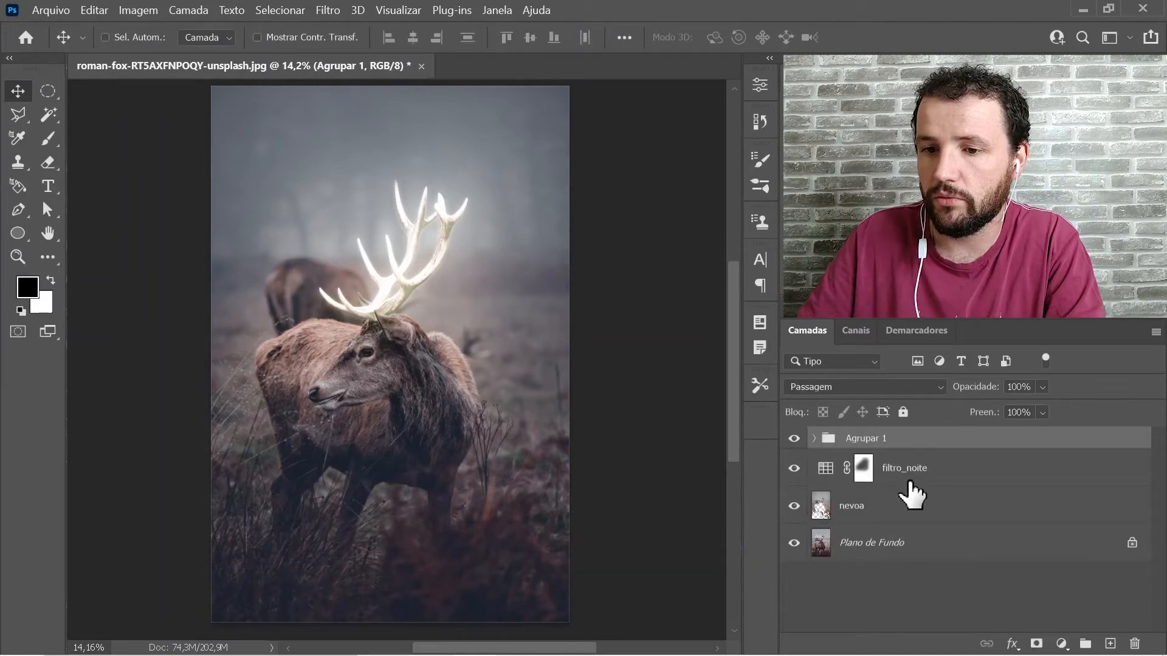
double_click(866, 438)
type("brilho-chifr")
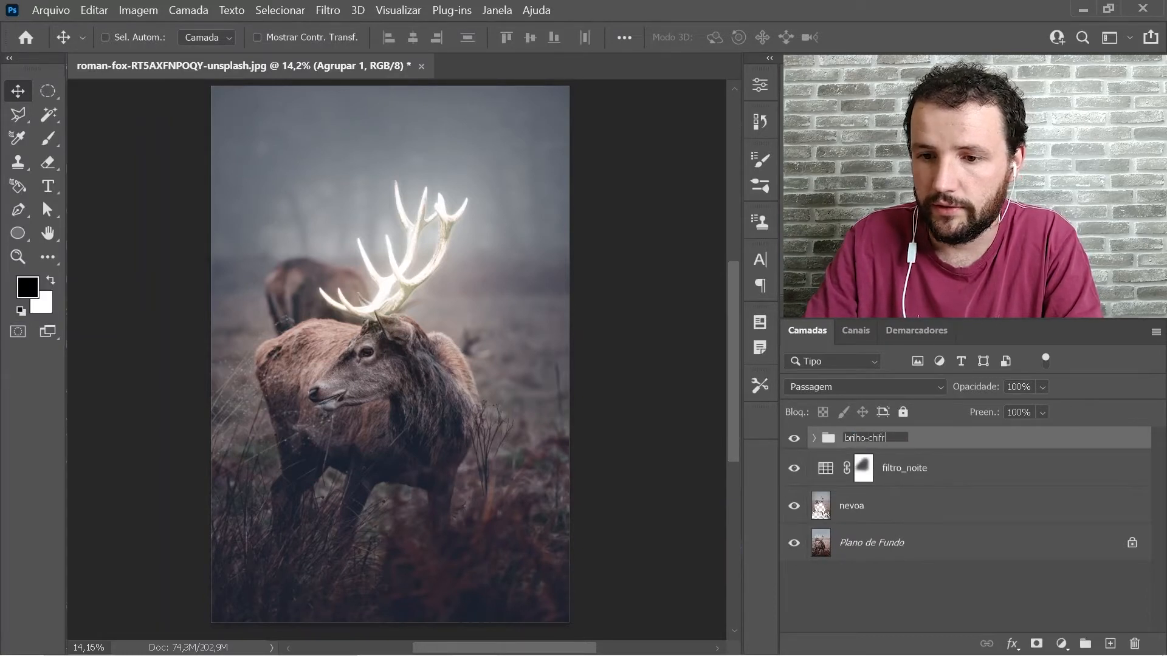
type("es")
key("Return")
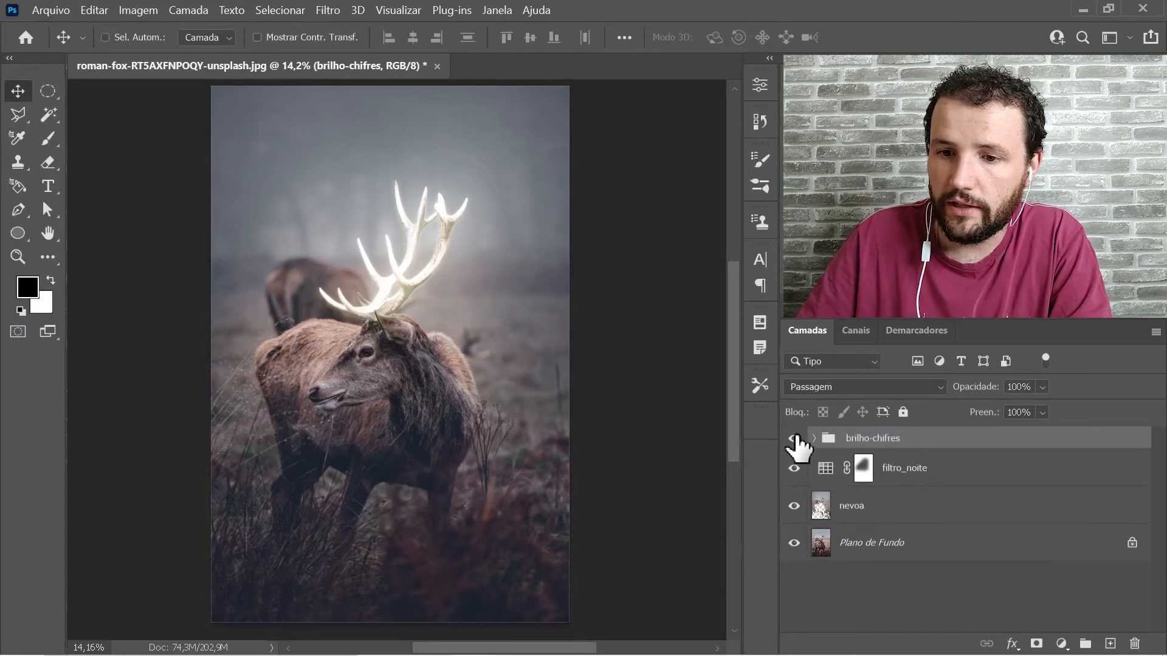
Compare the image with and without the brilho-chifres group and examine how the glow meets the deer's head up close
left_click(794, 438)
left_click(794, 439)
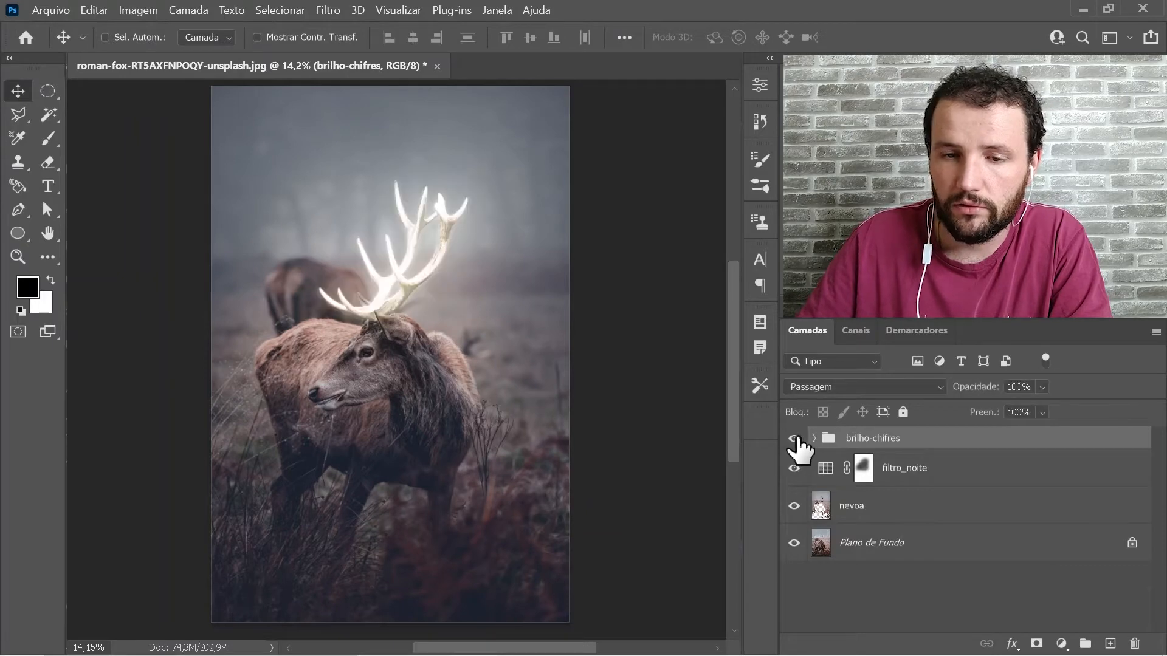
key("ctrl+space")
left_click(399, 275)
left_click(401, 291)
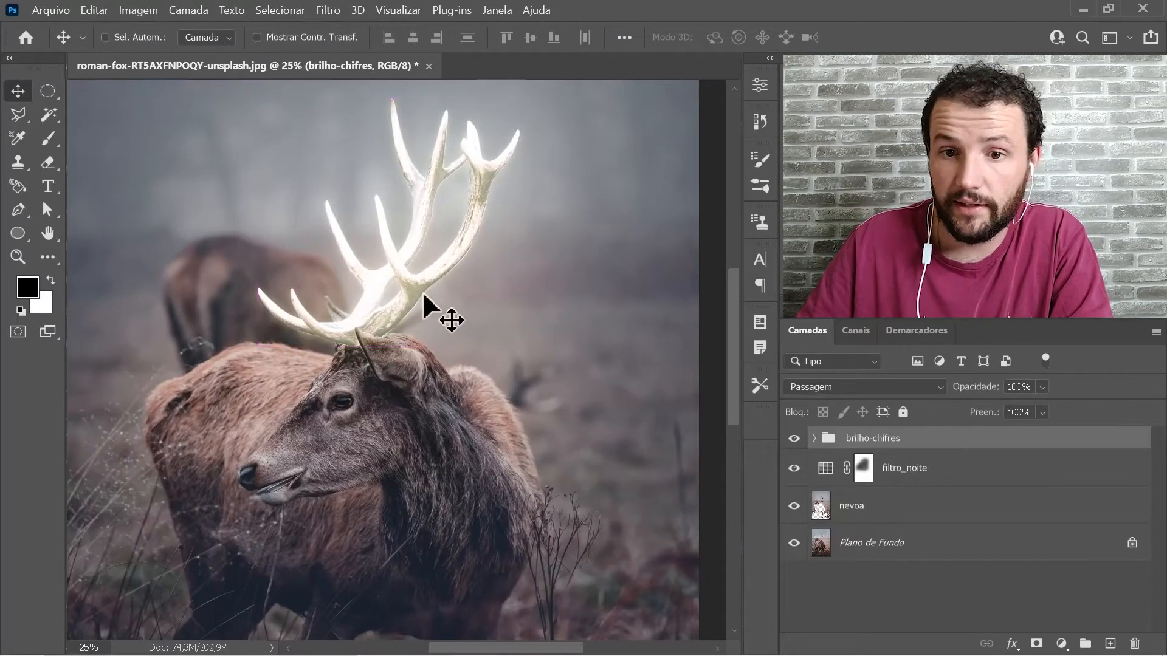
key("ctrl+space")
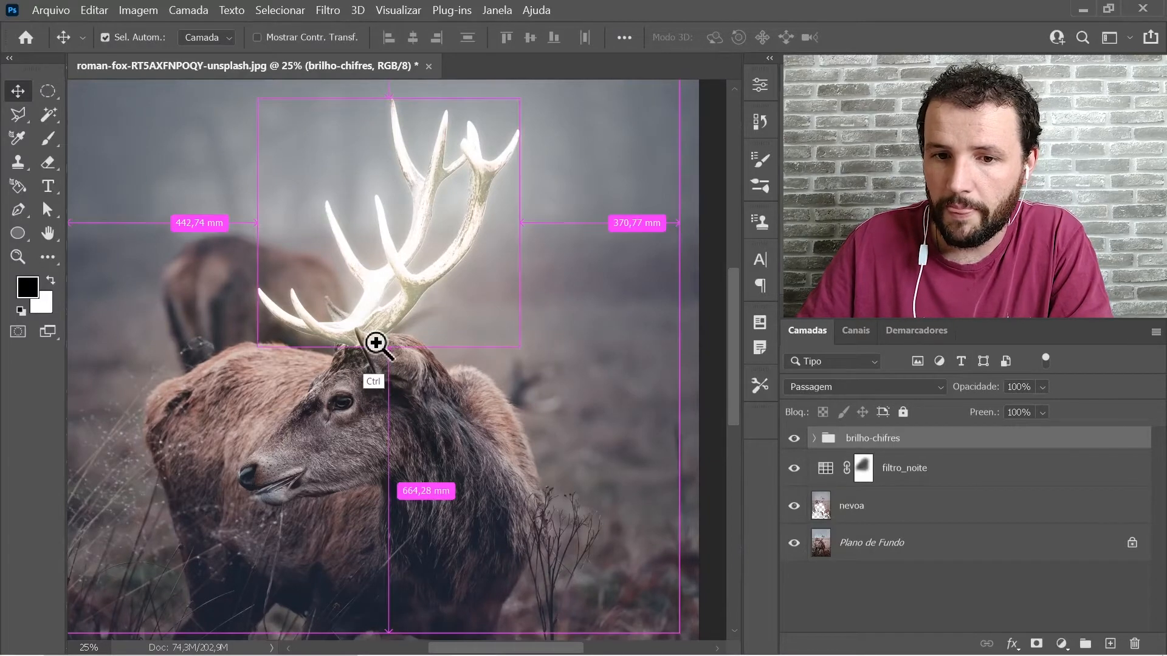
left_click(376, 343, "ctrl")
left_click_drag(398, 346, 482, 303)
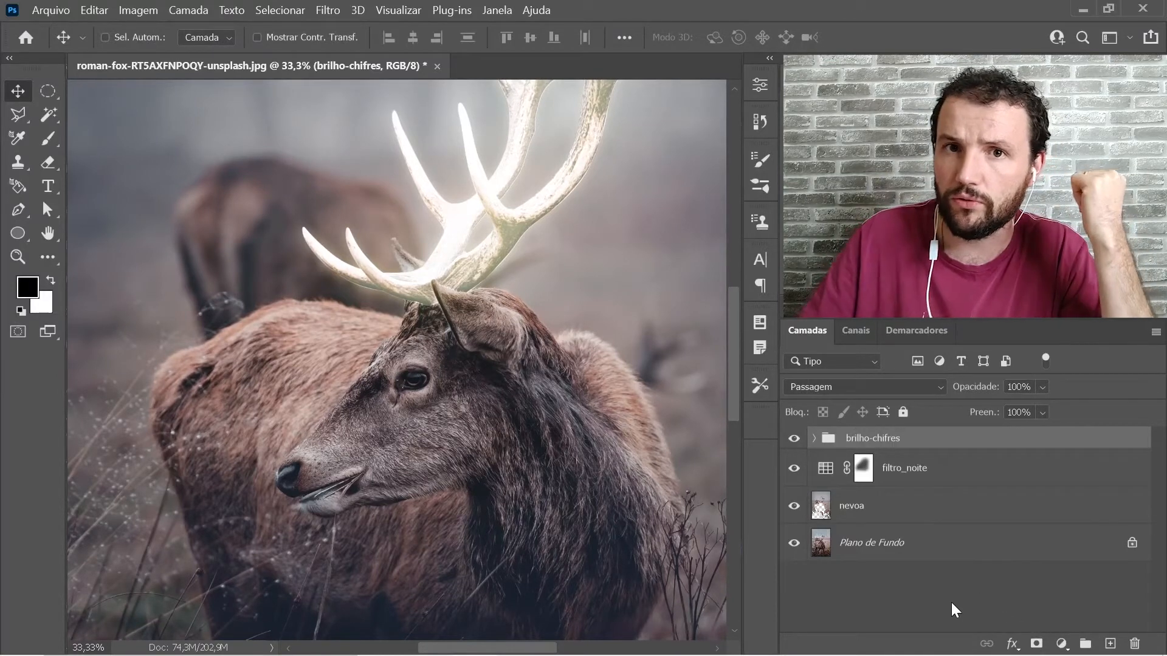
Add a Curves adjustment layer above the brilho-chifres group and raise its RGB midtones to brighten the image
left_click(1061, 644)
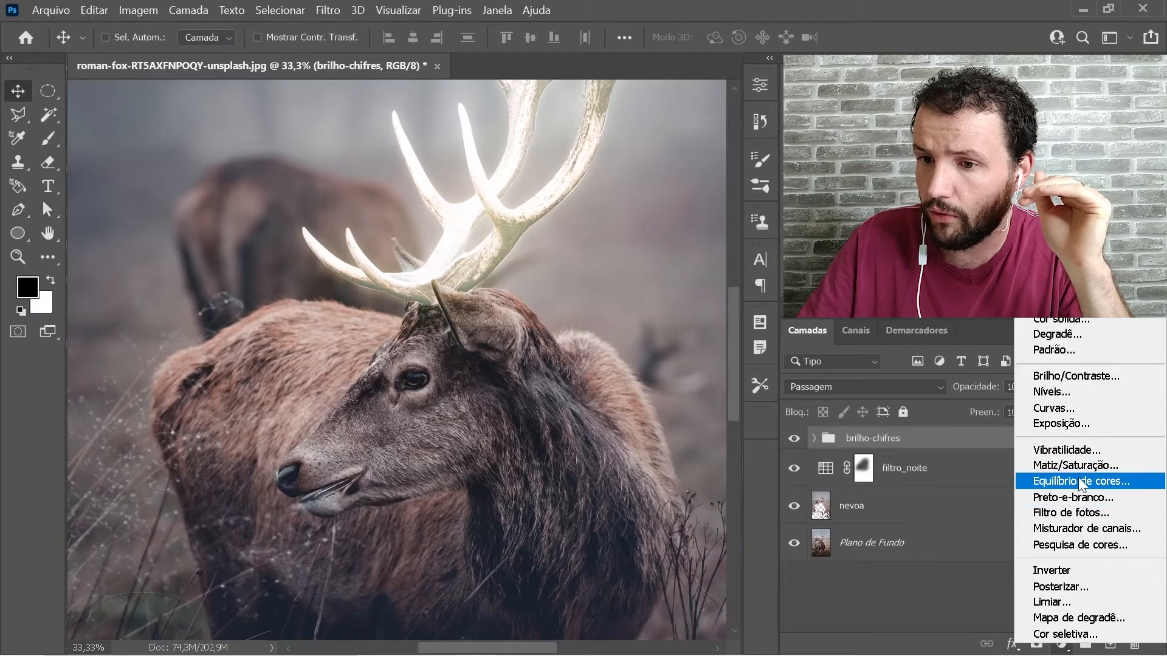
left_click(1078, 409)
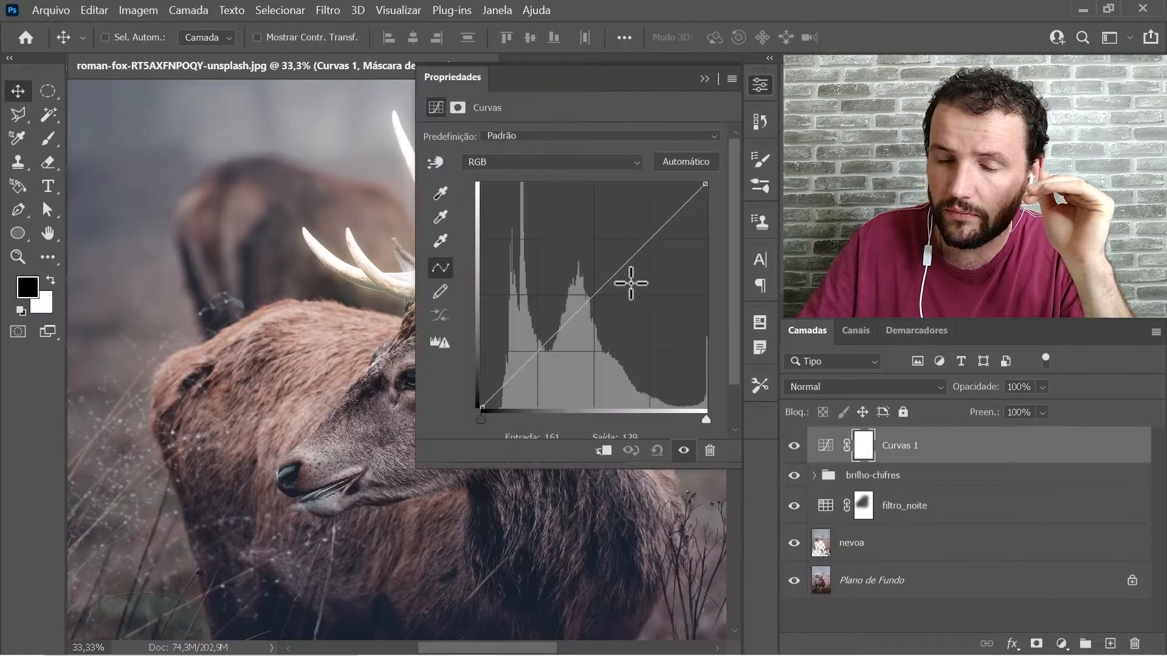
left_click_drag(635, 252, 608, 234)
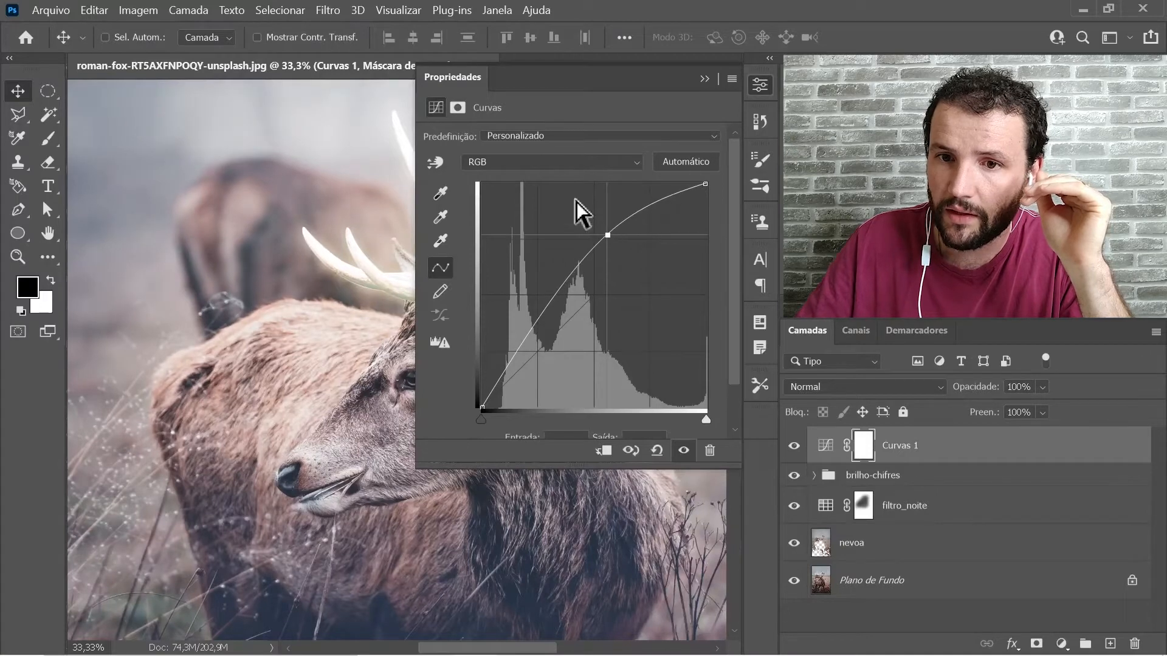
Raise the midtones of the red and green channel curves in Curvas 1 to give its light a yellowish tint
left_click(596, 162)
key("Escape")
key("Down")
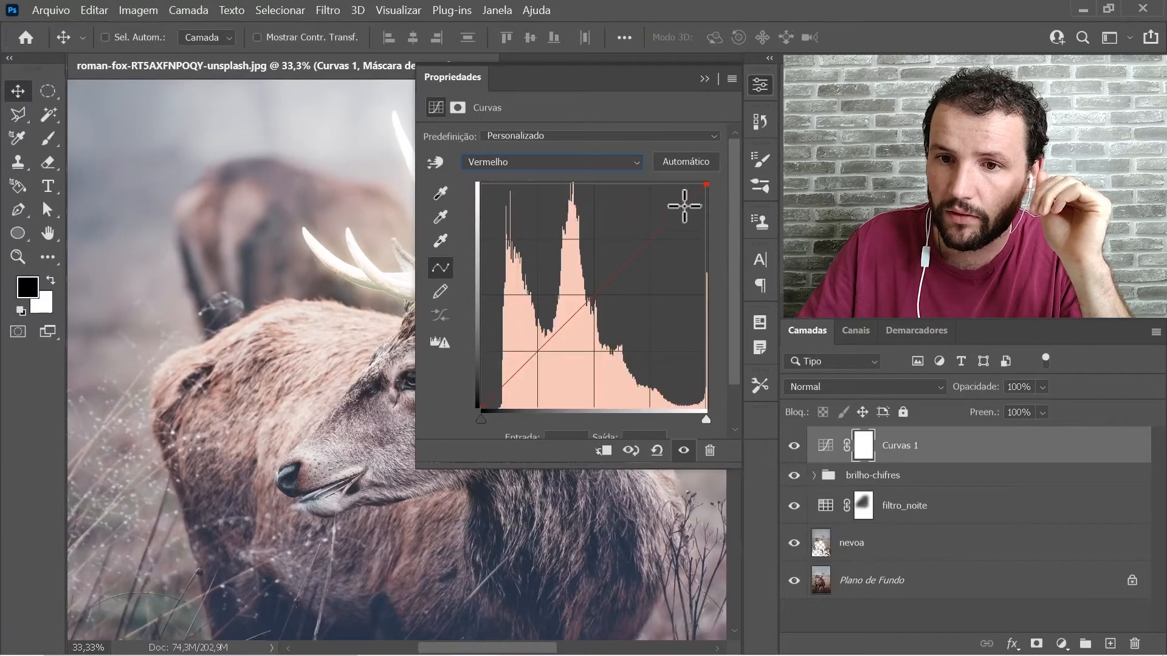
left_click_drag(625, 240, 624, 249)
left_click(594, 165)
left_click(587, 205)
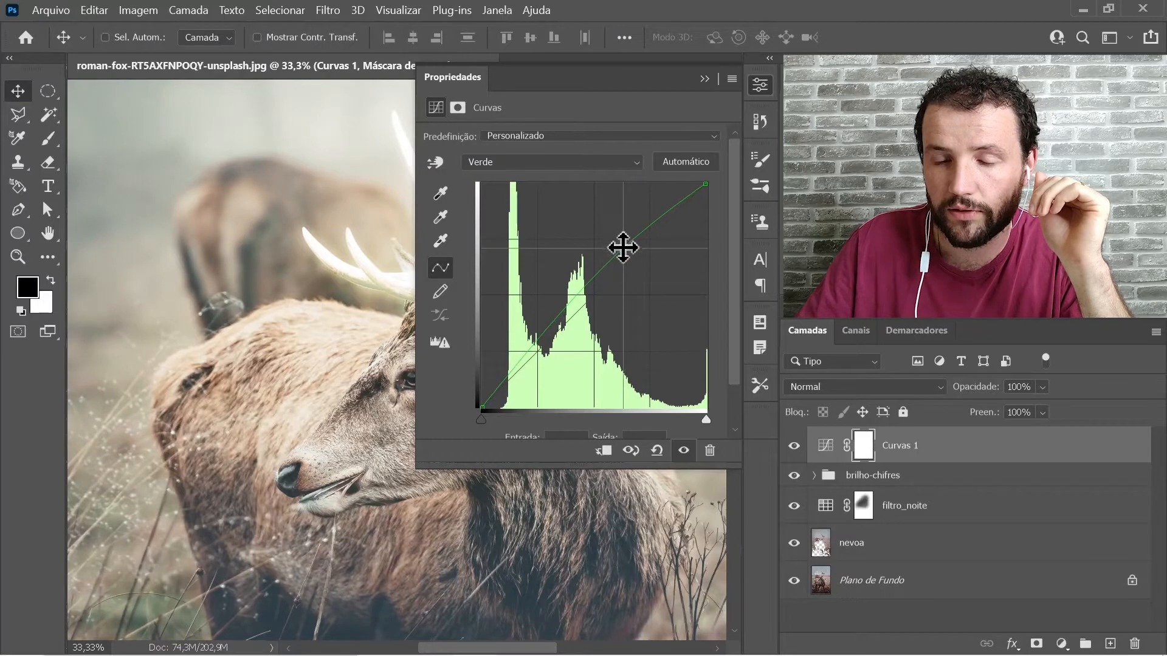
left_click(759, 86)
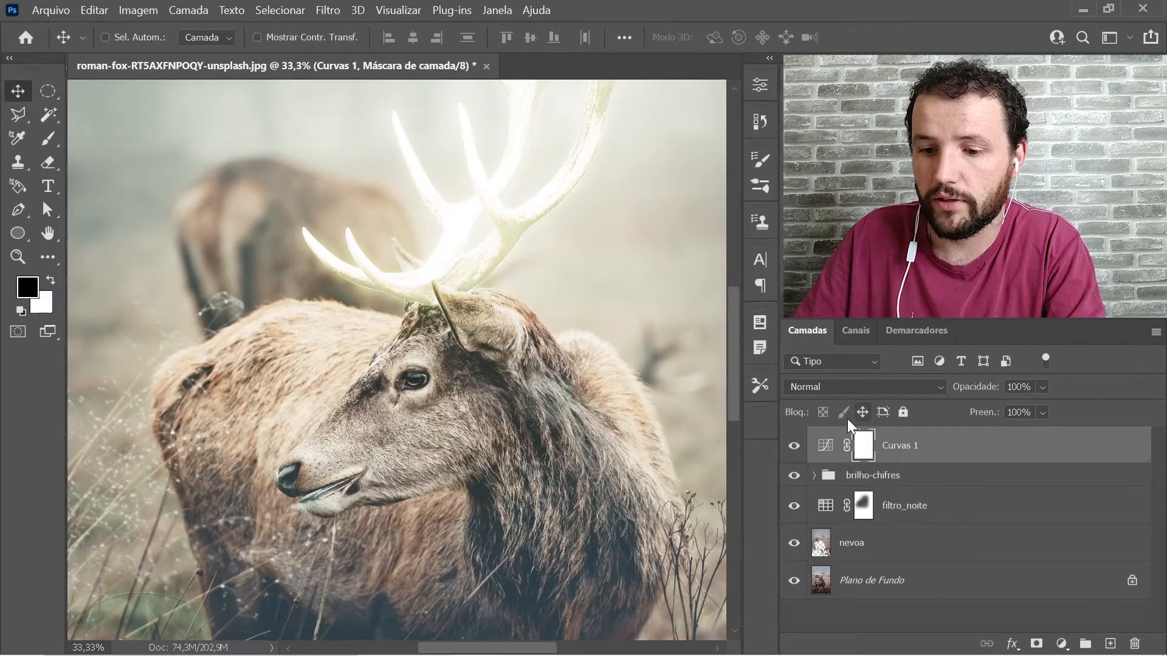
Invert the Curvas 1 layer mask to black and activate the Brush tool with white as the foreground colour
key("ctrl+i")
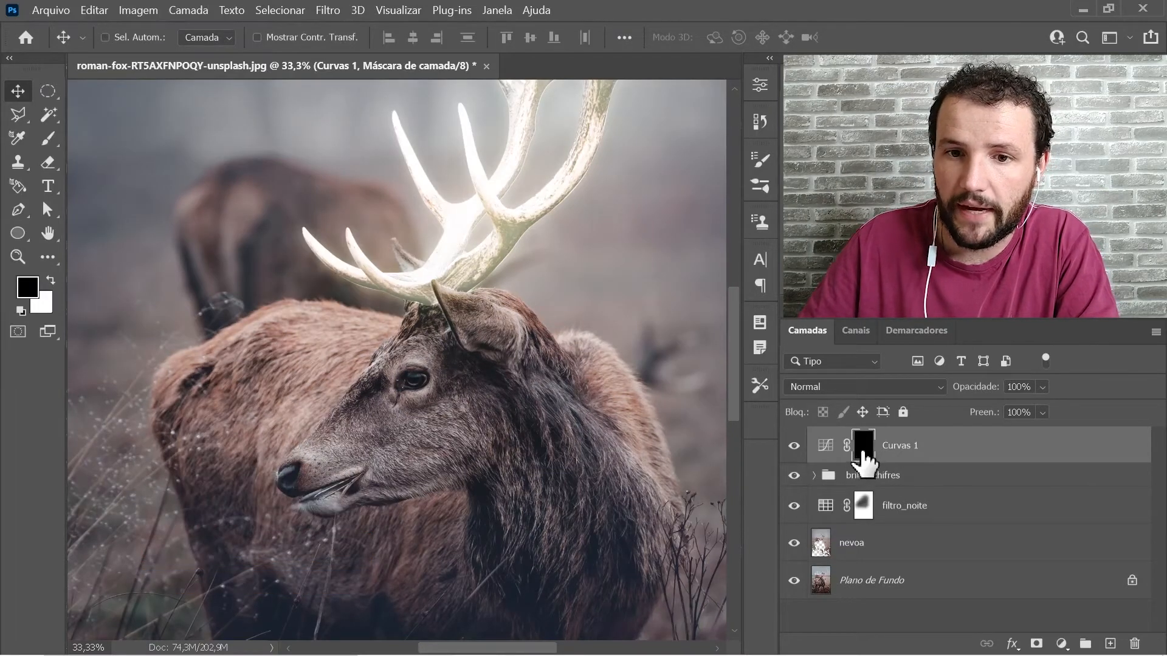
key("b")
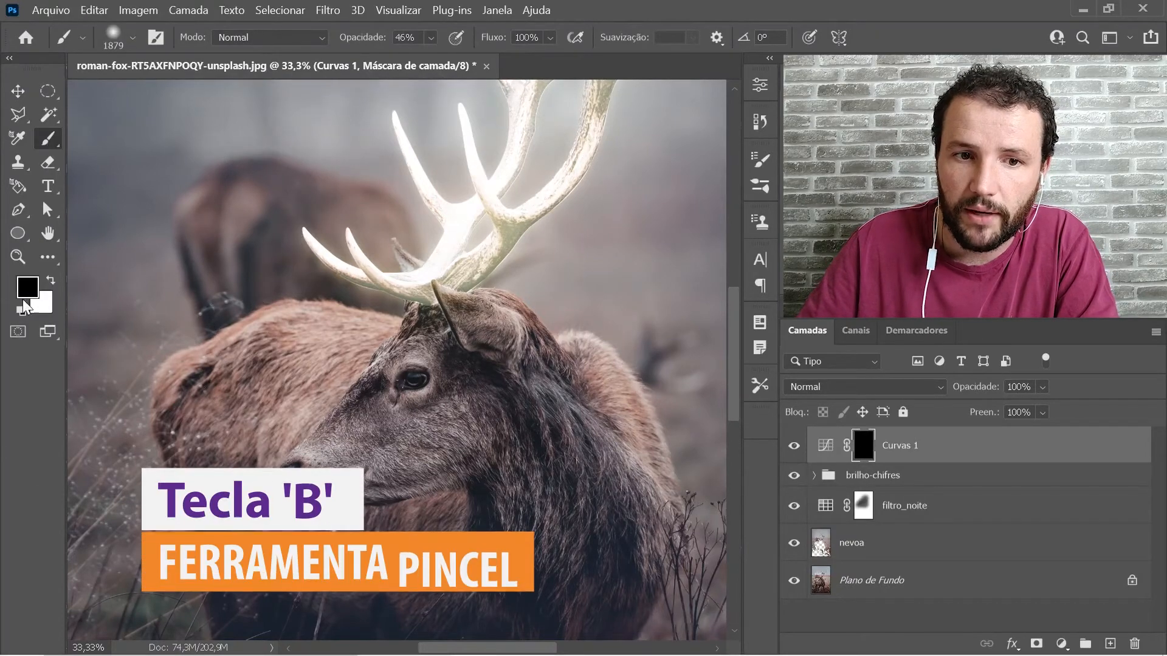
left_click(51, 281)
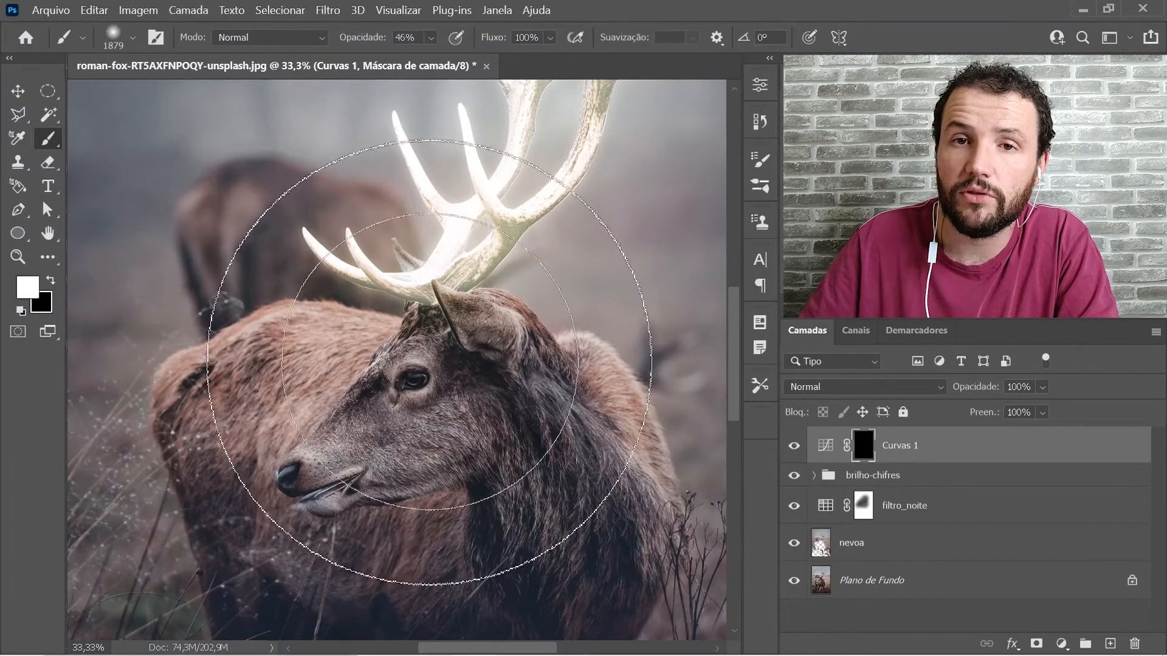
Set the brush to size 321, 30% opacity and 5% flow for soft mask painting
mouse_move(479, 316)
left_mouse_down()
mouse_move(332, 315)
mouse_move(394, 312)
mouse_move(374, 311)
left_mouse_up()
left_click(379, 42)
type("30")
key("Return")
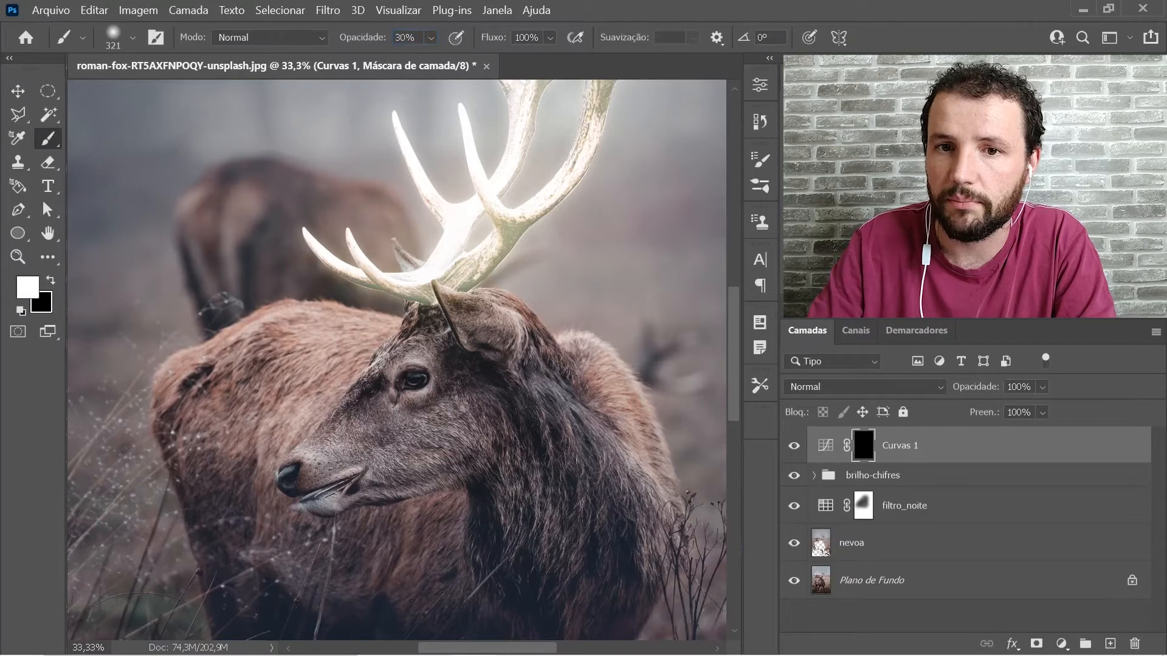
left_click(549, 37)
left_click_drag(519, 60, 508, 57)
left_click(524, 38)
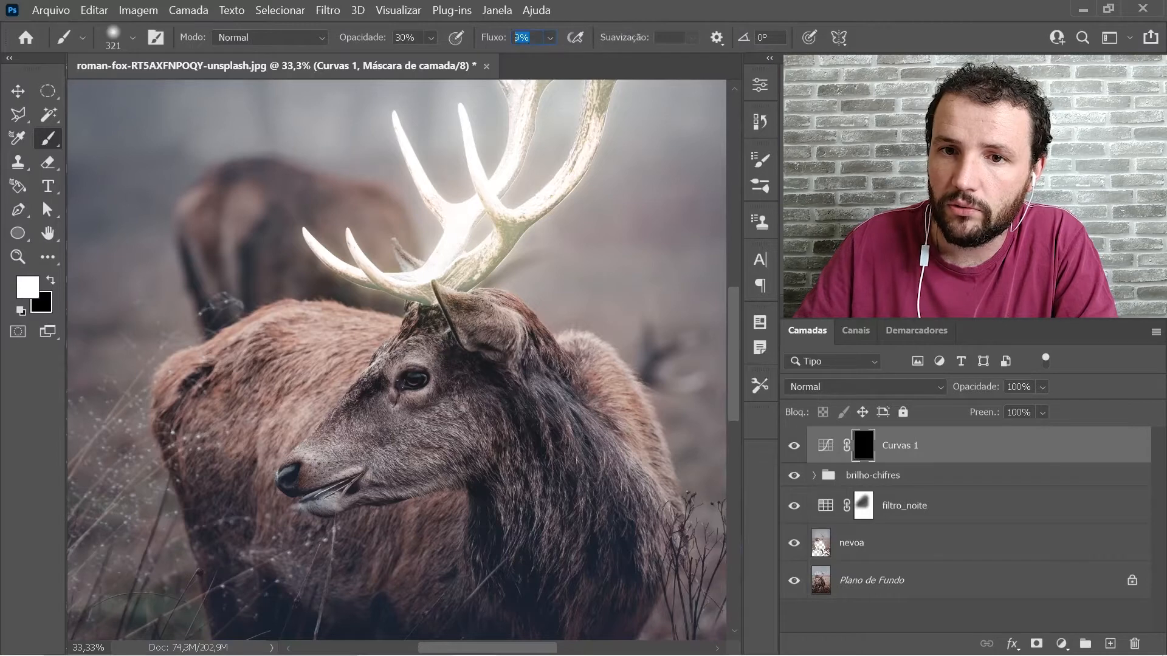
type("5")
key("Return")
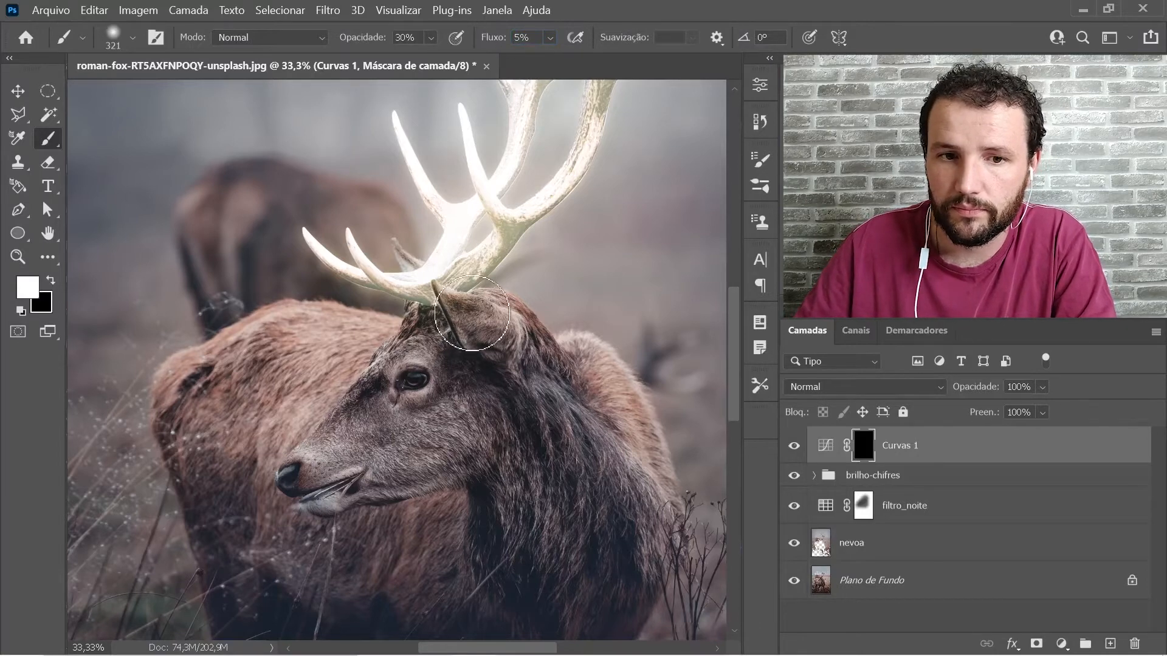
Paint light onto the Curvas 1 mask along the top of the head and ear with a size 77 brush at 60% opacity
left_click(469, 325, "ctrl")
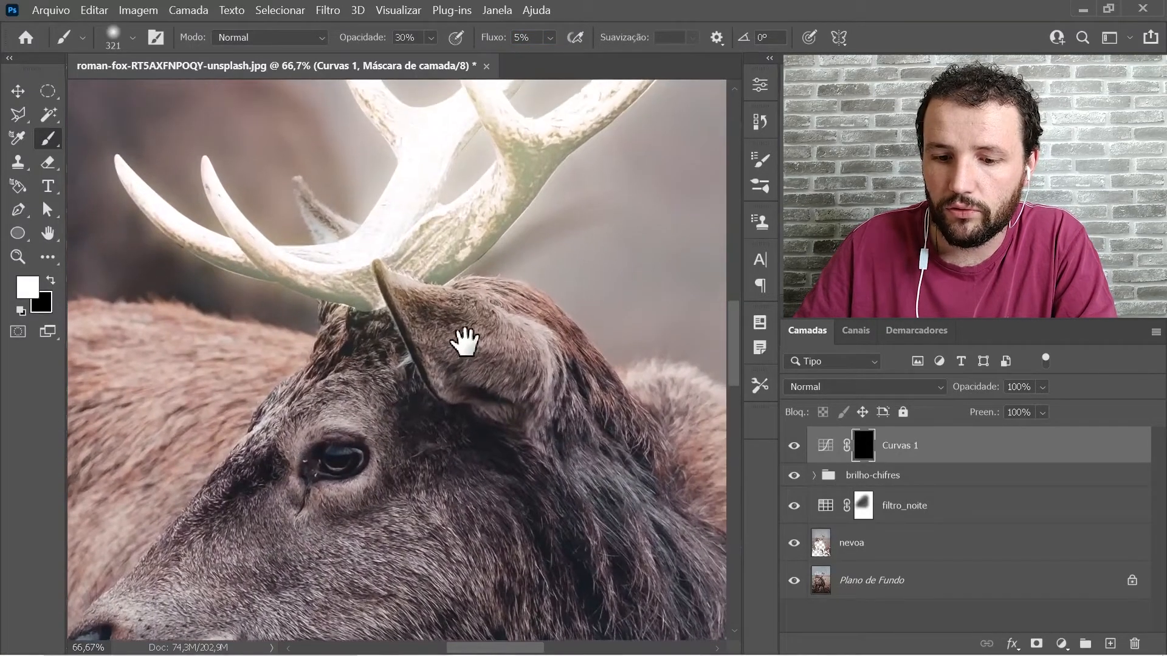
left_click_drag(459, 304, 370, 292)
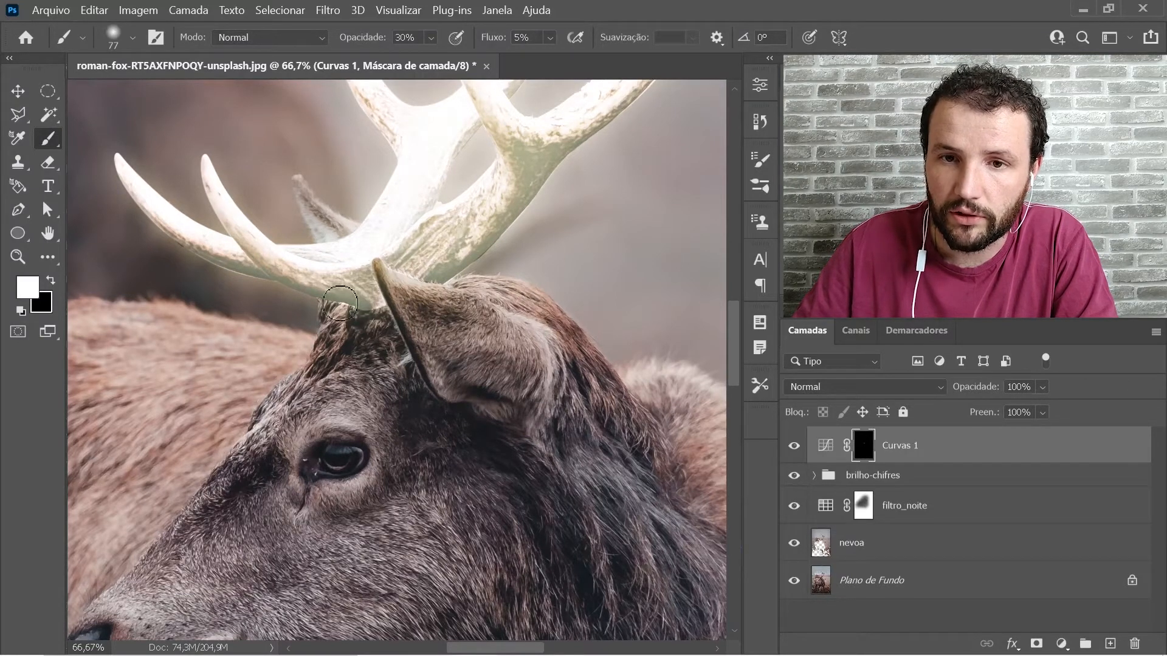
left_click(425, 39)
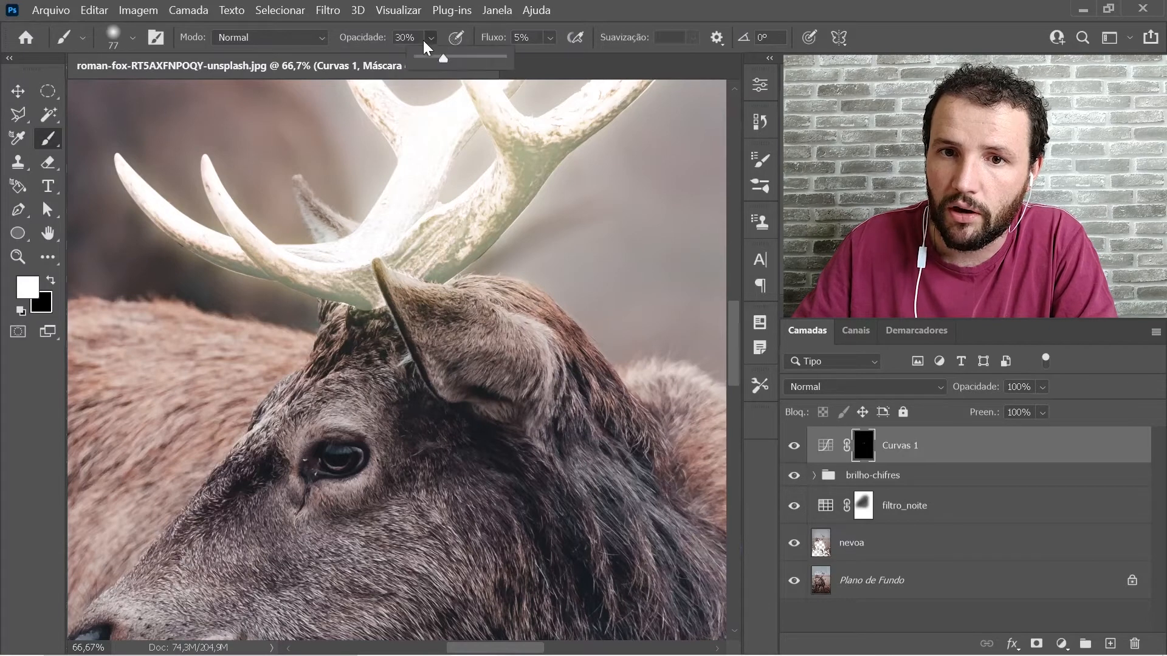
left_click(333, 314)
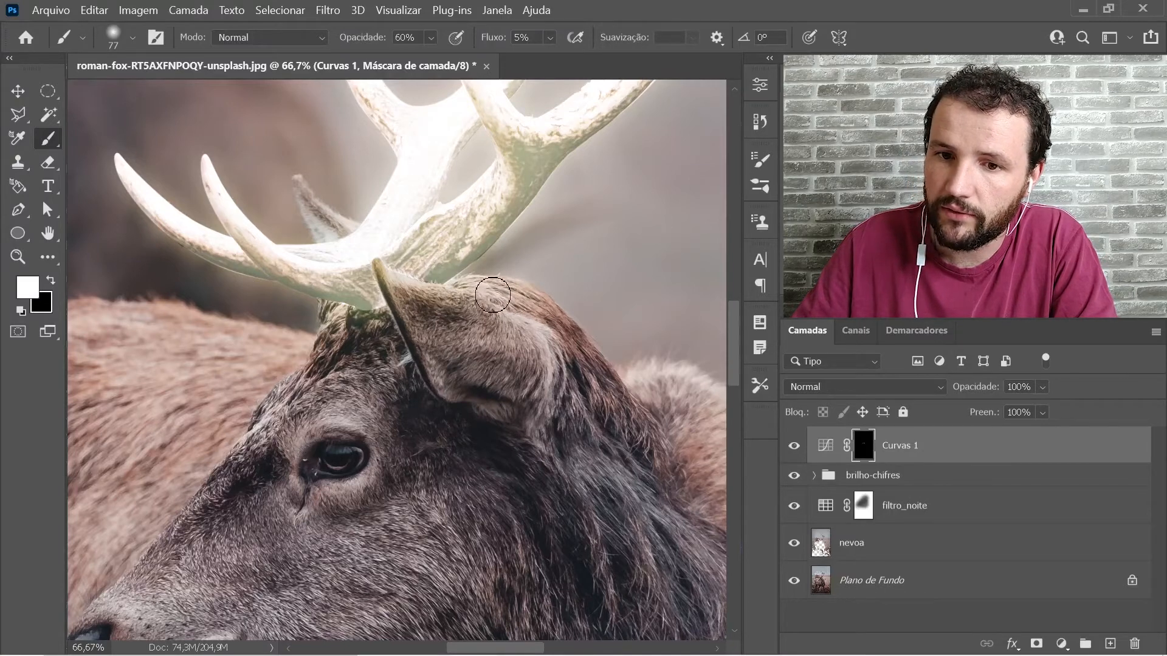
left_click_drag(554, 311, 433, 241)
left_click_drag(517, 292, 513, 323)
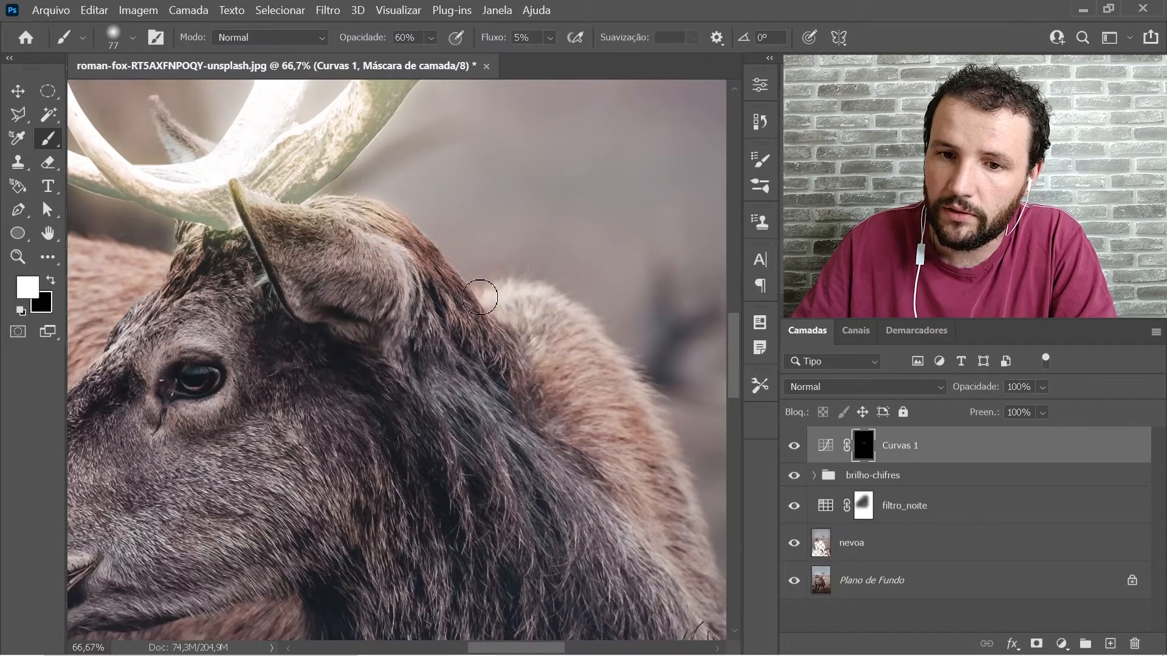
left_click_drag(456, 308, 660, 307)
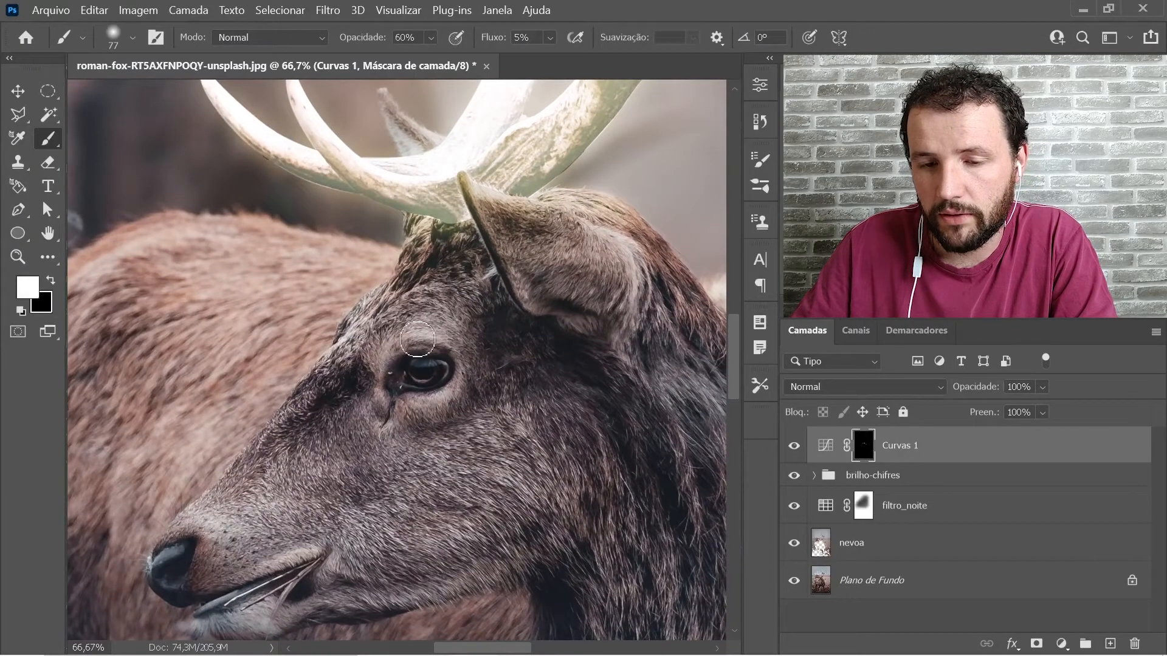
Paint light around the deer's eye with a size 61 brush, raising the brush to 72% opacity and 9% flow
left_click_drag(429, 323, 422, 323, "alt")
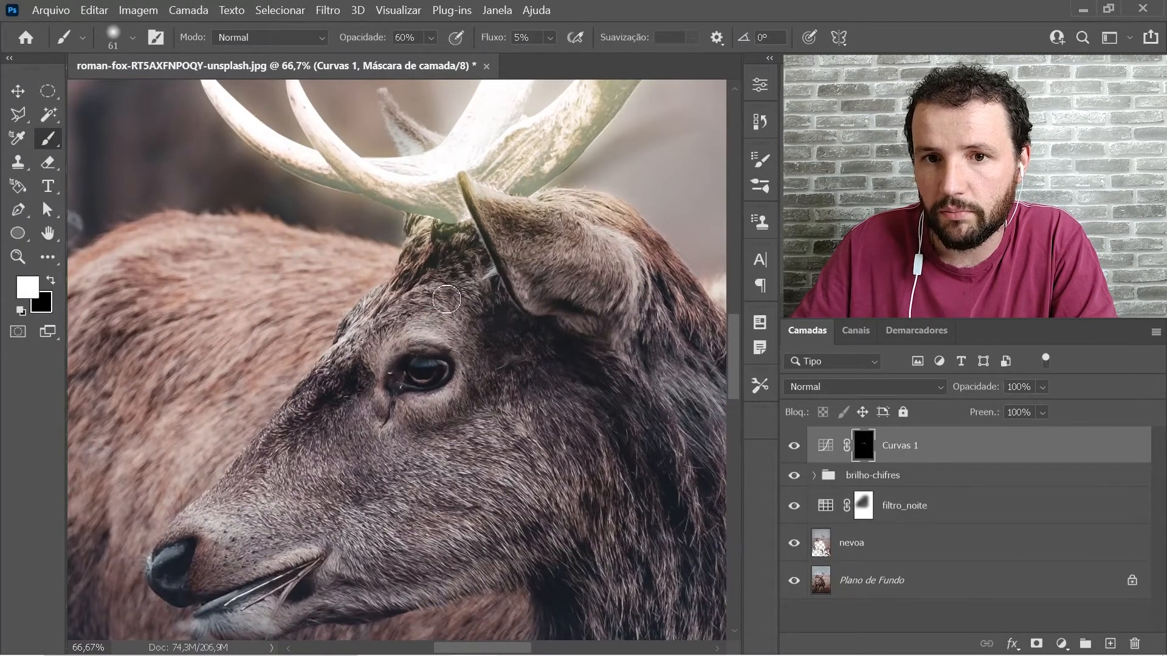
left_click(549, 38)
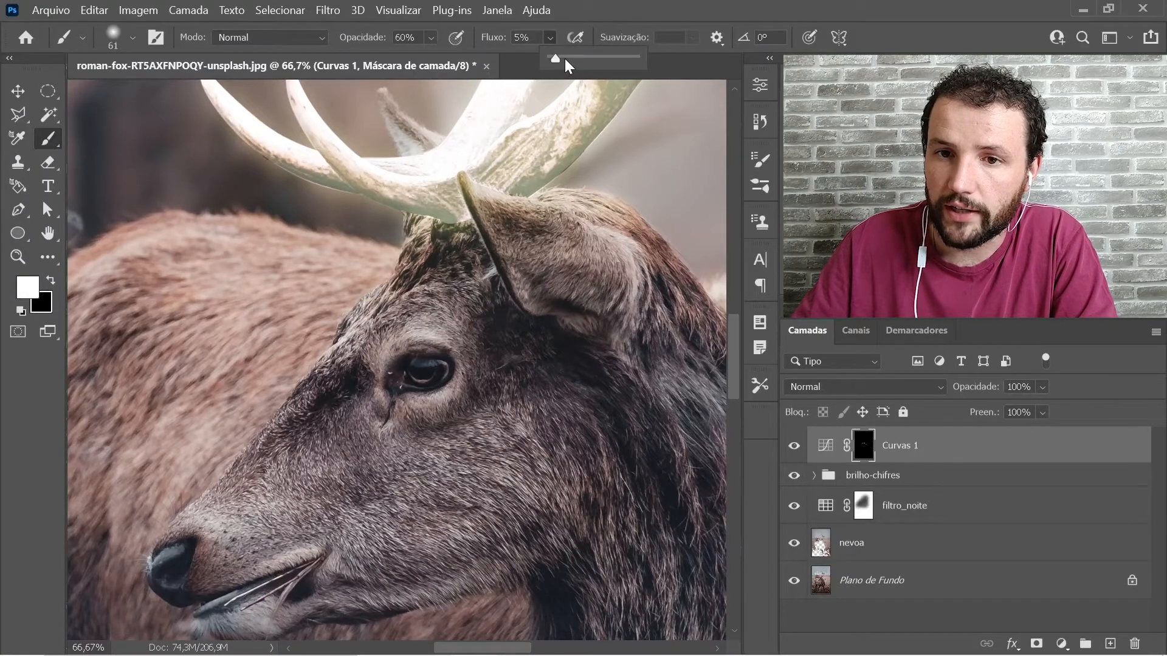
left_click(566, 57)
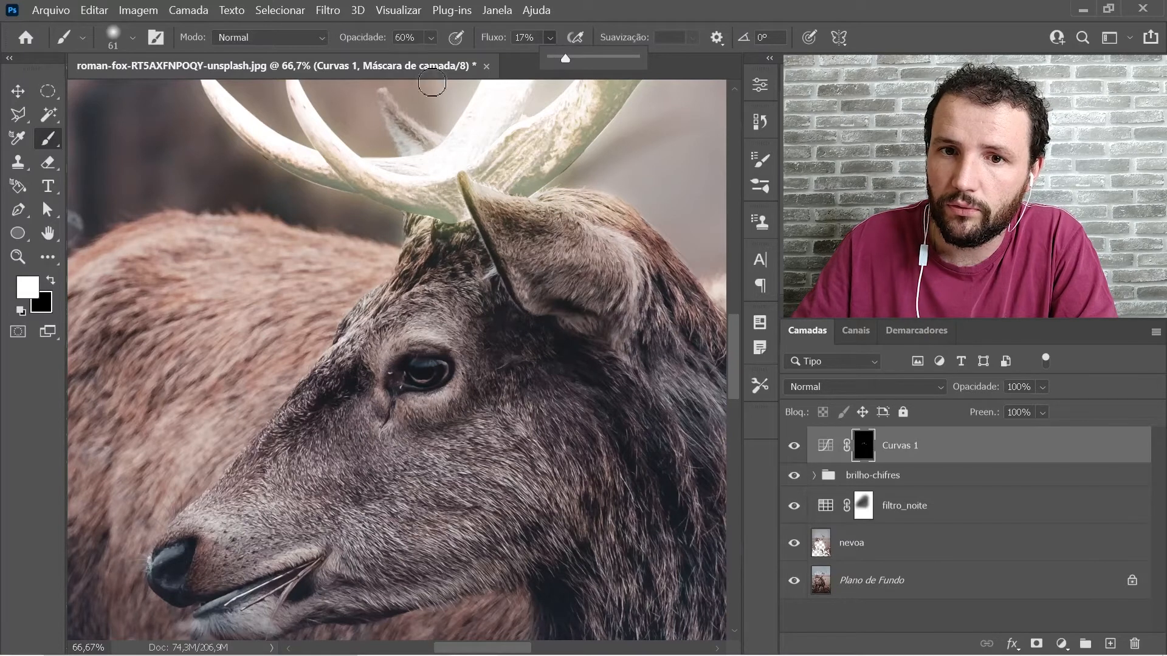
left_click(431, 38)
left_click(462, 58)
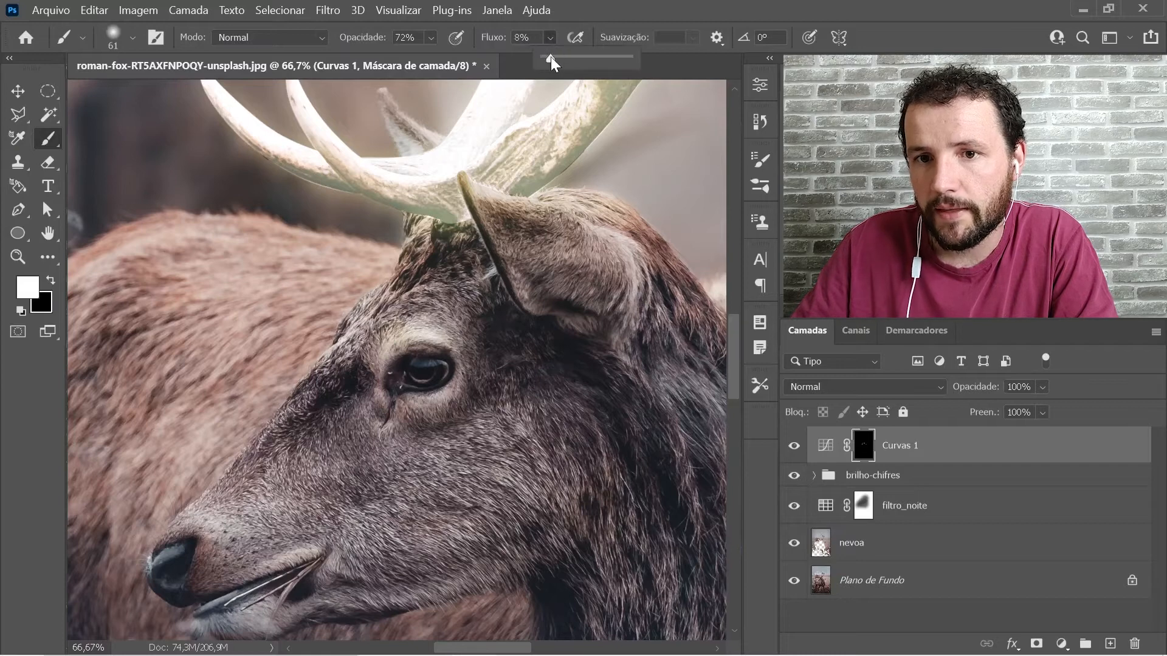
left_click(551, 57)
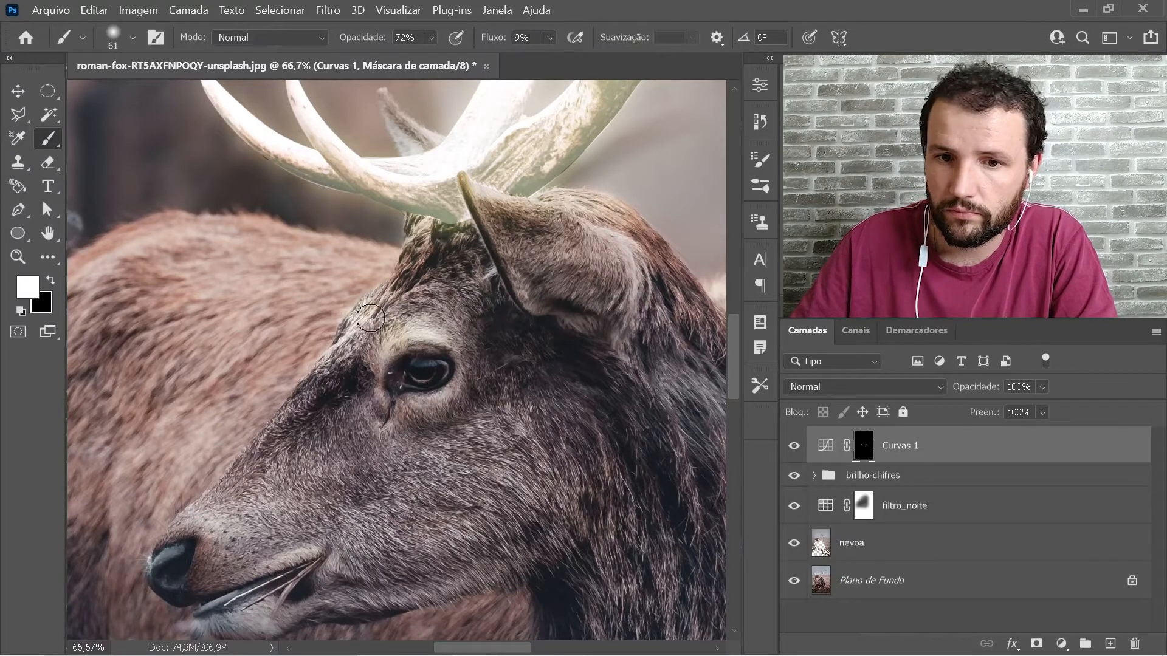
Paint soft light over the deer's forehead, back, ear and neck on the Curvas 1 mask, enlarging the brush for the broader areas
mouse_move(358, 259)
left_mouse_down()
mouse_move(329, 296)
mouse_move(247, 229)
mouse_move(326, 332)
mouse_move(266, 261)
left_mouse_up()
right_click(183, 252, "alt")
mouse_move(182, 252)
left_mouse_down()
mouse_move(310, 304)
mouse_move(306, 223)
left_mouse_up()
right_click(302, 318, "alt")
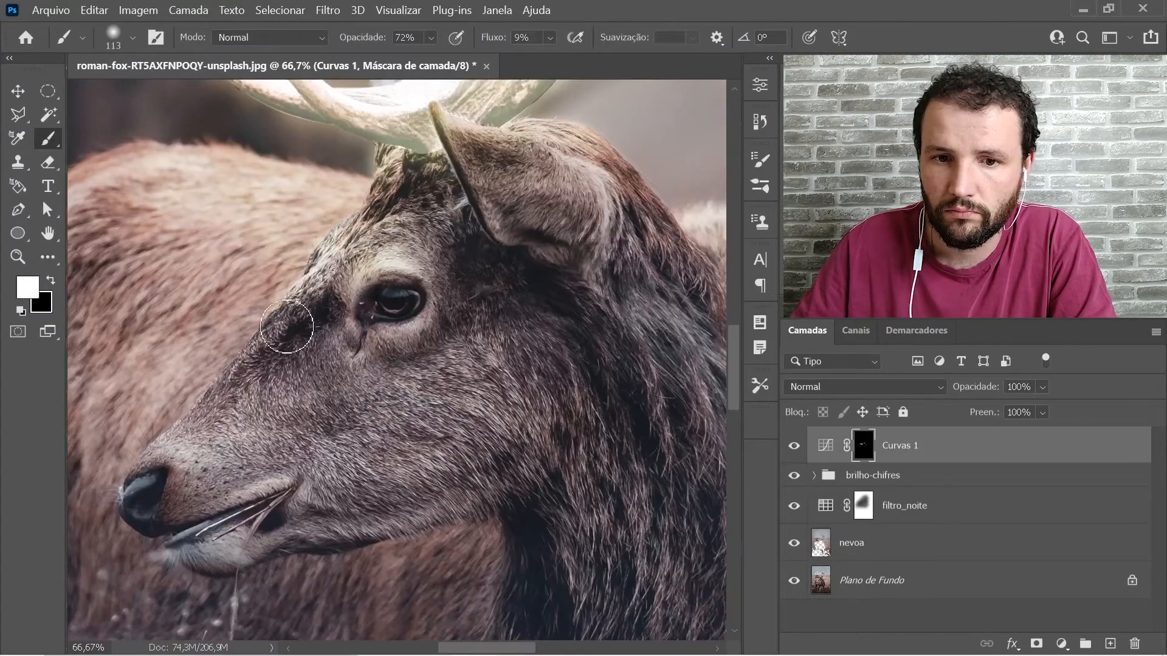
left_click_drag(392, 229, 256, 258)
mouse_move(410, 160)
left_mouse_down()
mouse_move(356, 152)
mouse_move(449, 189)
left_mouse_up()
right_click(398, 173, "alt")
mouse_move(528, 226)
left_mouse_down()
mouse_move(577, 273)
mouse_move(569, 370)
mouse_move(486, 371)
left_mouse_up()
key("z")
left_click_drag(517, 459, 453, 413)
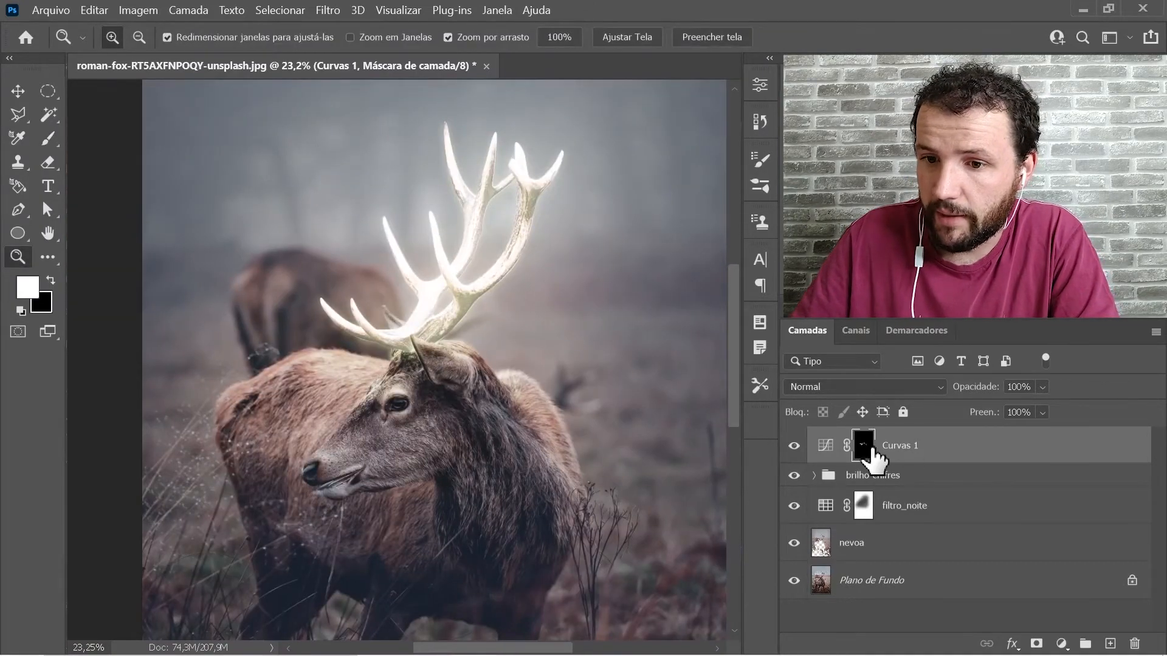
Compare the image with and without Curvas 1, and rename that layer ambientação
left_click(795, 450)
left_click(794, 450)
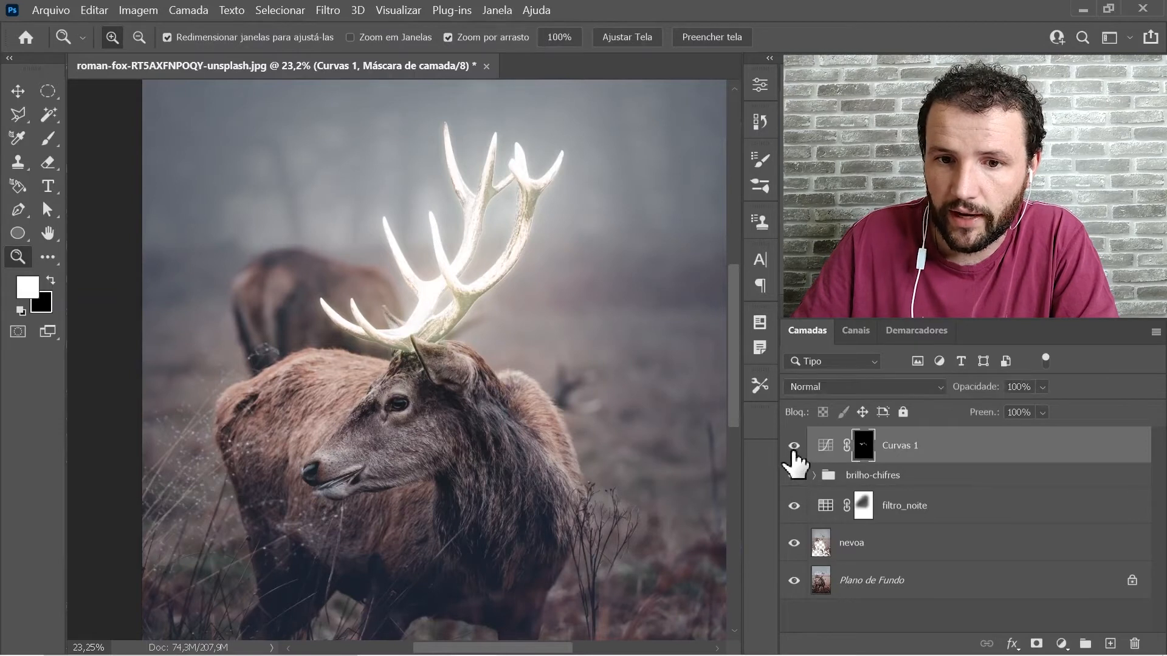
left_click(795, 452)
left_click(796, 452)
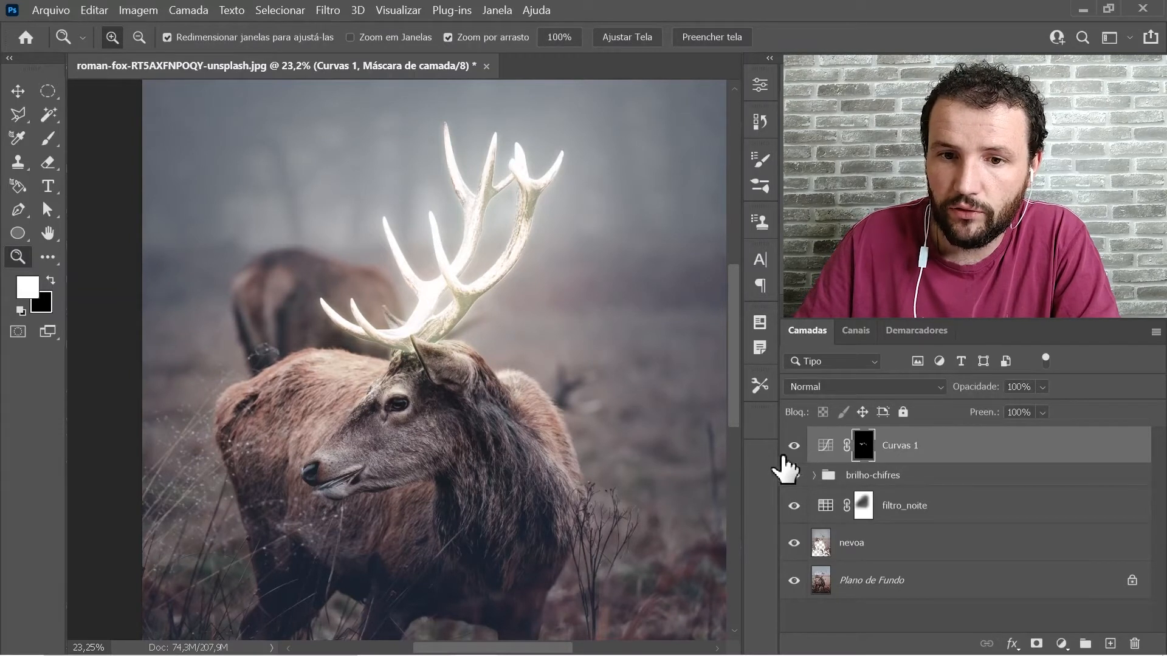
double_click(898, 447)
type("ambientaçã")
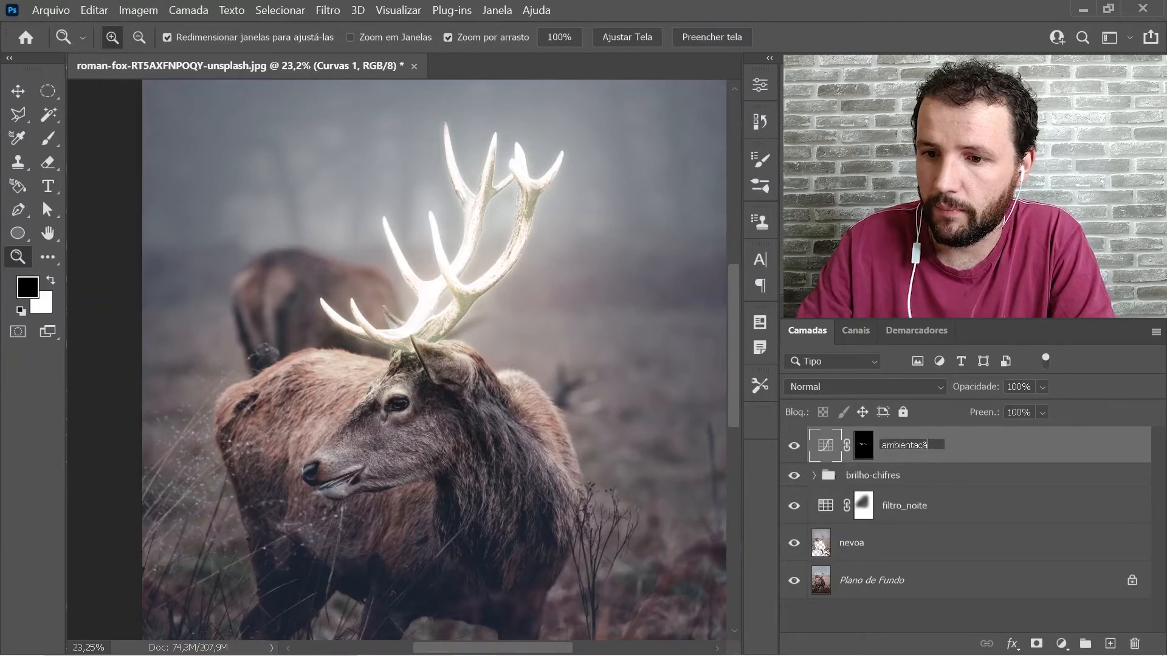
type("o")
key("Return")
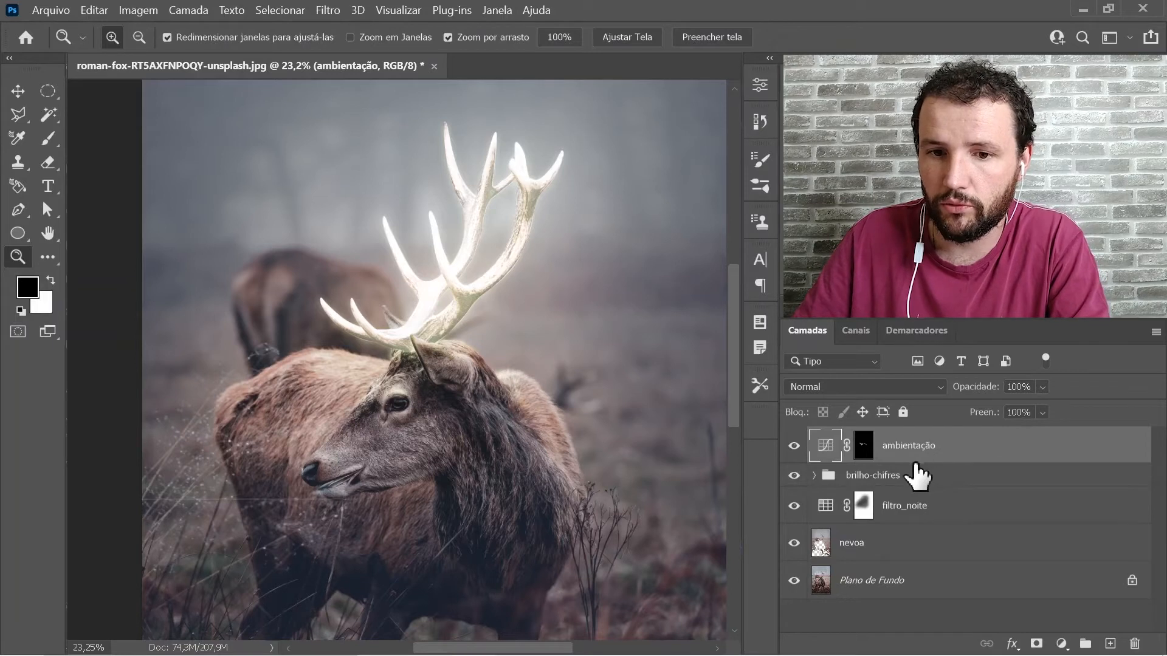
Duplicate the ambientação layer and soften the copy with a 17.5 px mask feather and 58% layer opacity
key("ctrl+j")
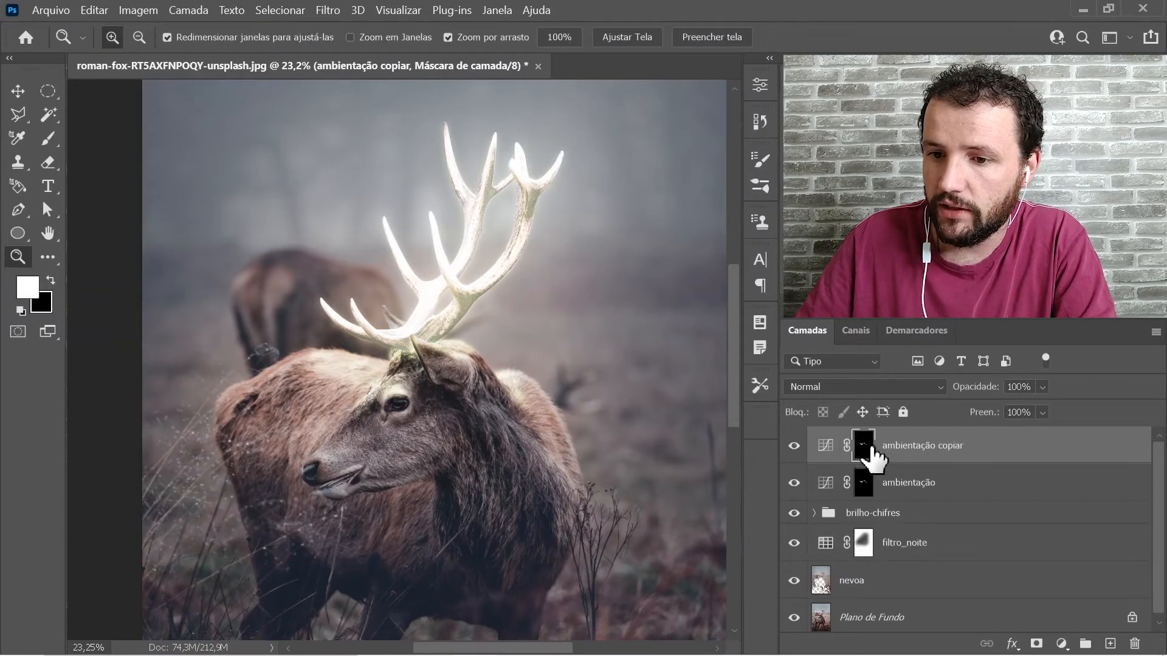
left_click(760, 86)
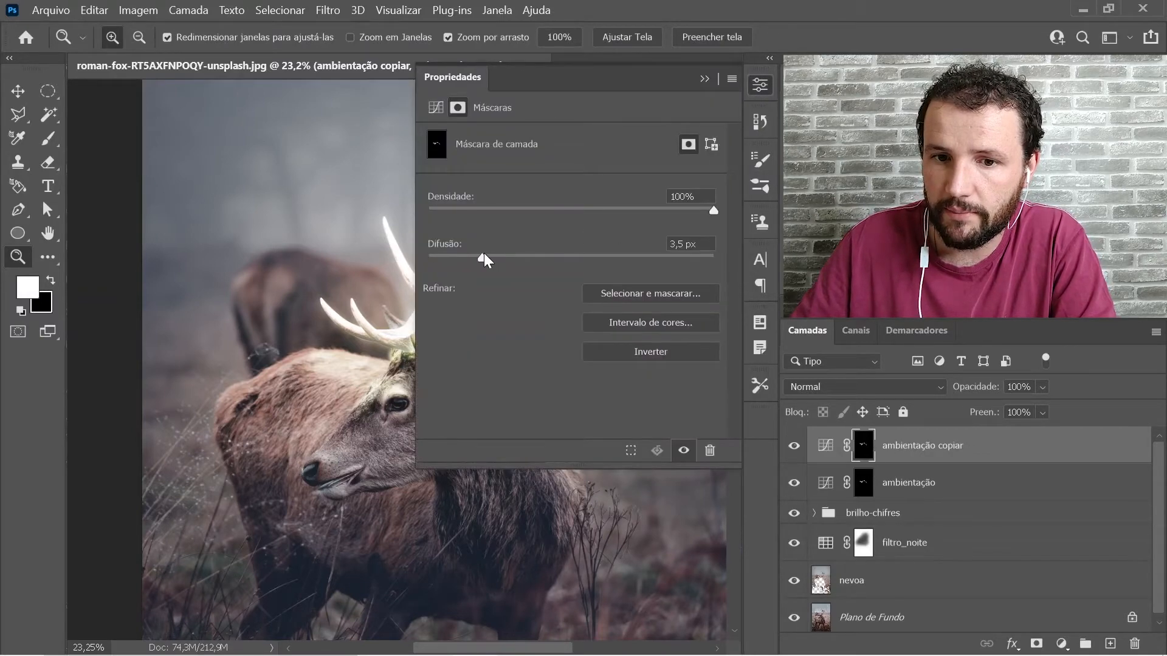
left_click_drag(538, 258, 551, 257)
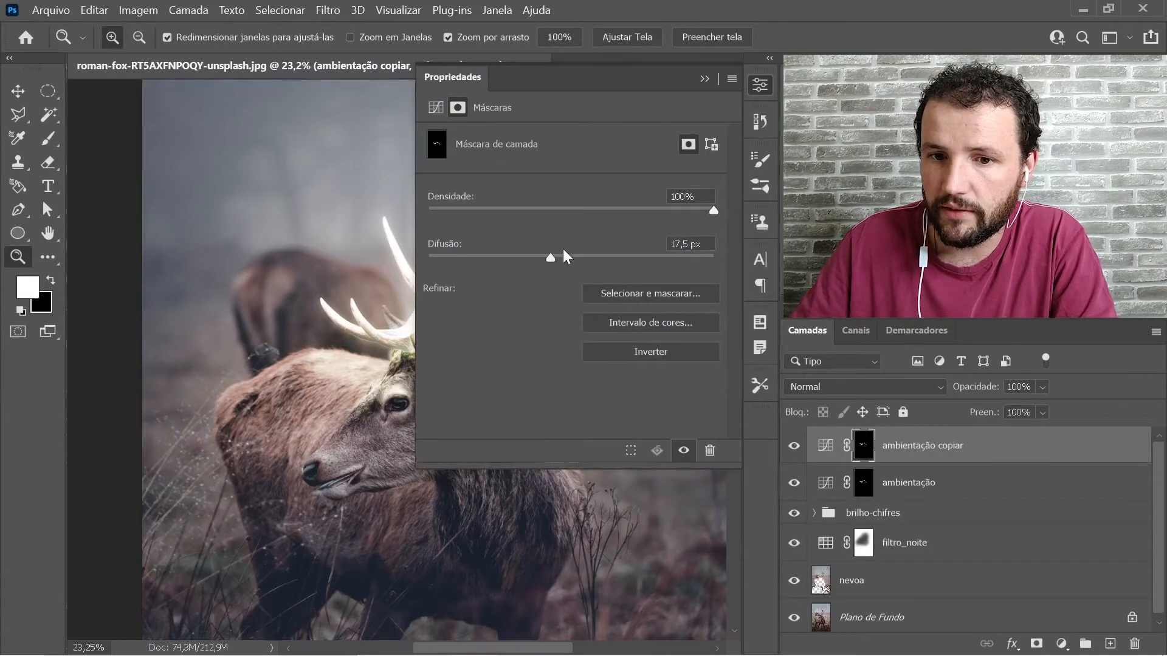
left_click(757, 90)
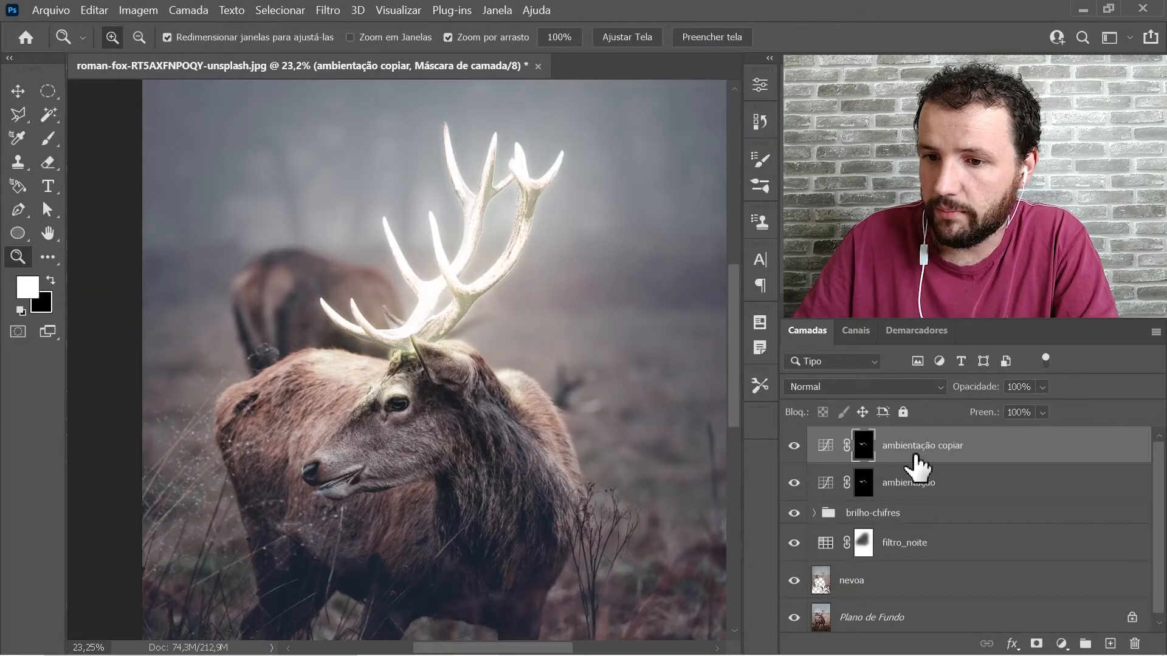
left_click(1039, 405)
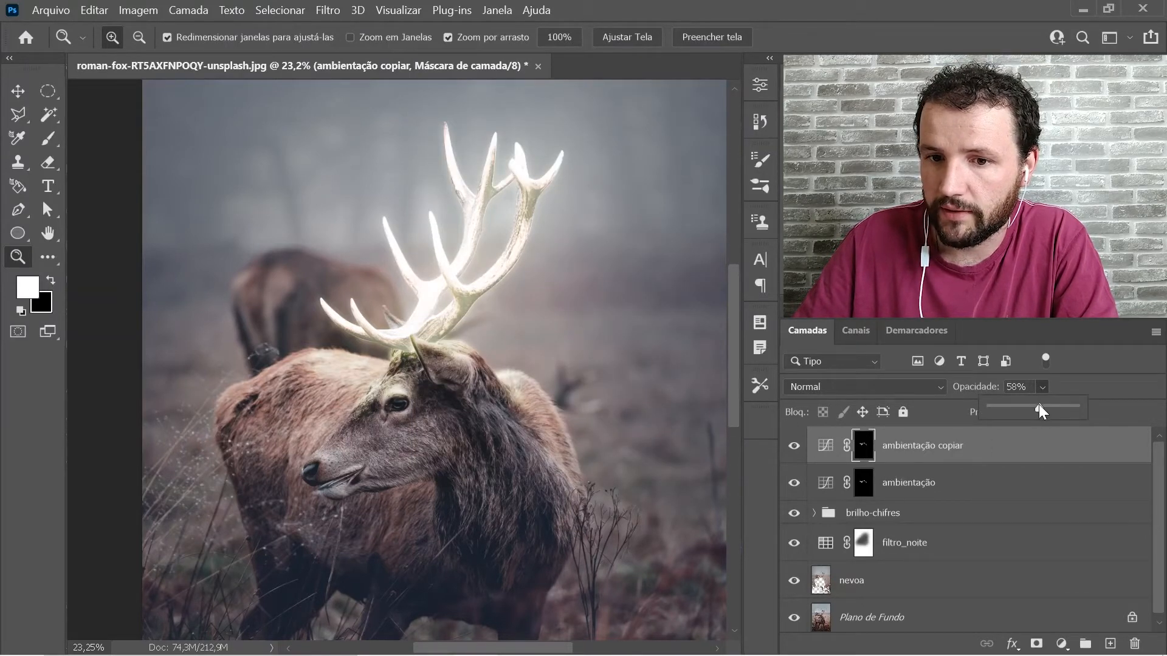
Group the two ambientação layers and name the group ambientação
left_click(948, 479, "shift")
key("ctrl+g")
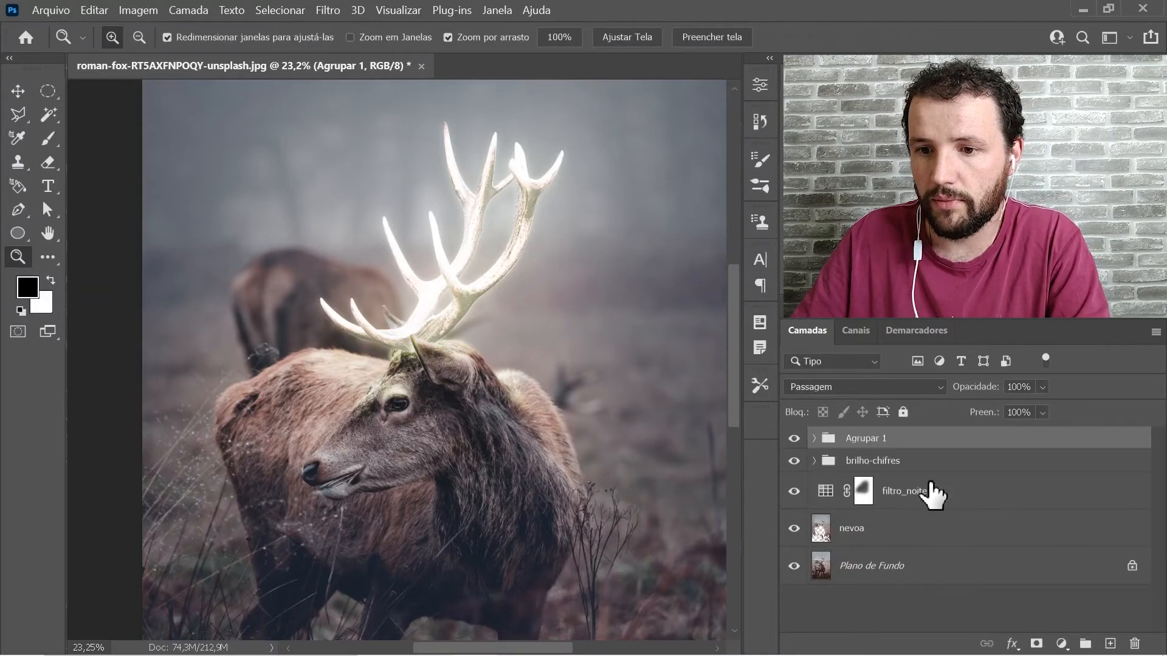
type("ambien")
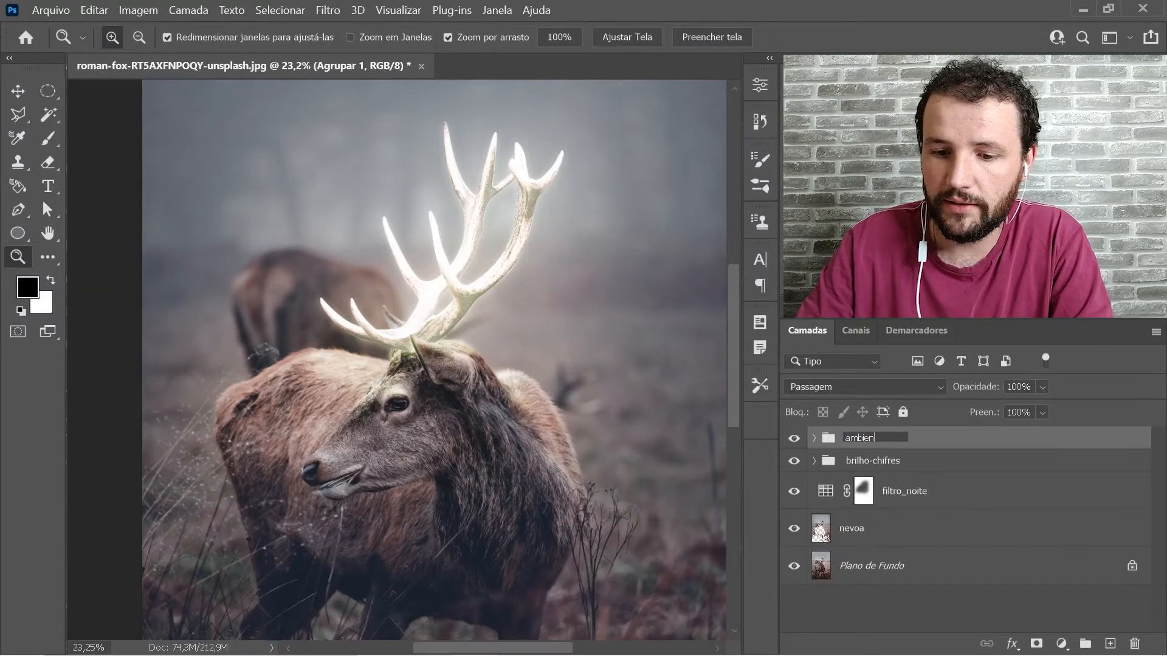
type("tação")
key("Return")
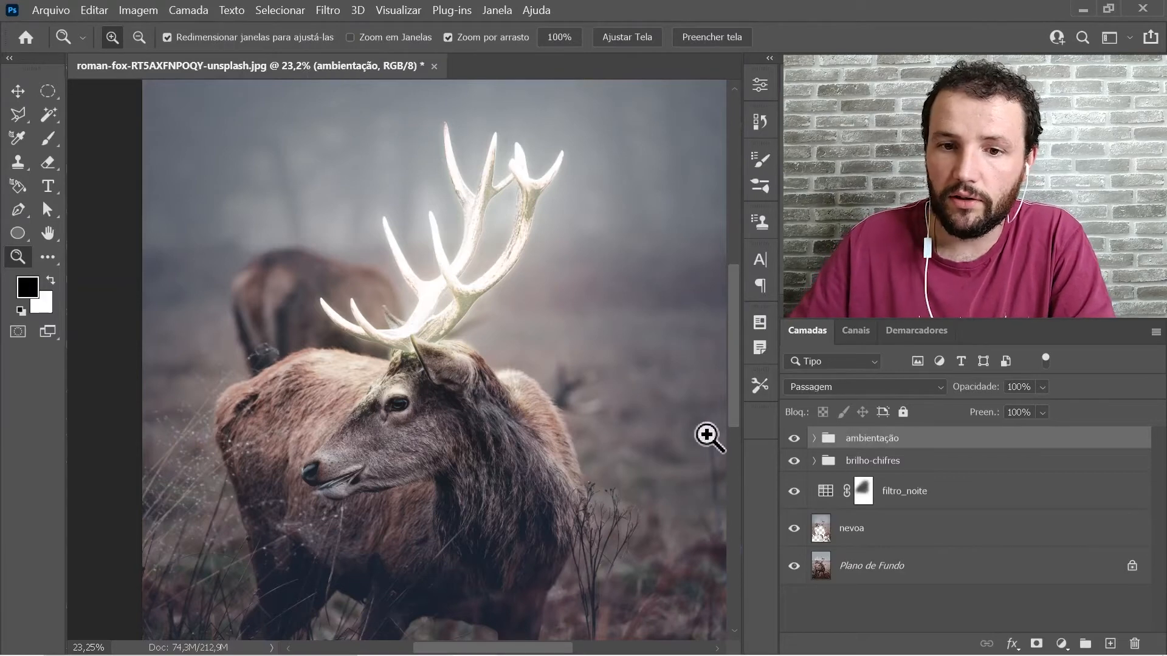
left_click(486, 369, "alt")
mouse_move(500, 370)
left_mouse_down()
mouse_move(513, 284)
mouse_move(492, 372)
left_mouse_up()
left_click(499, 307, "alt")
left_click(505, 322)
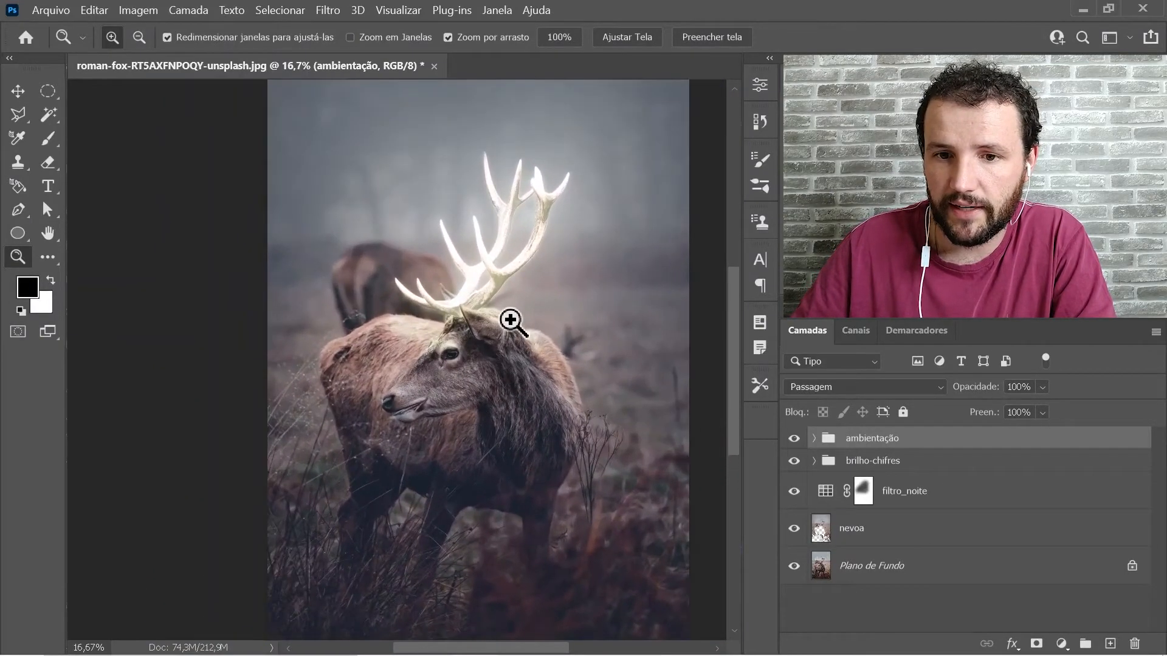
left_click_drag(509, 323, 507, 338)
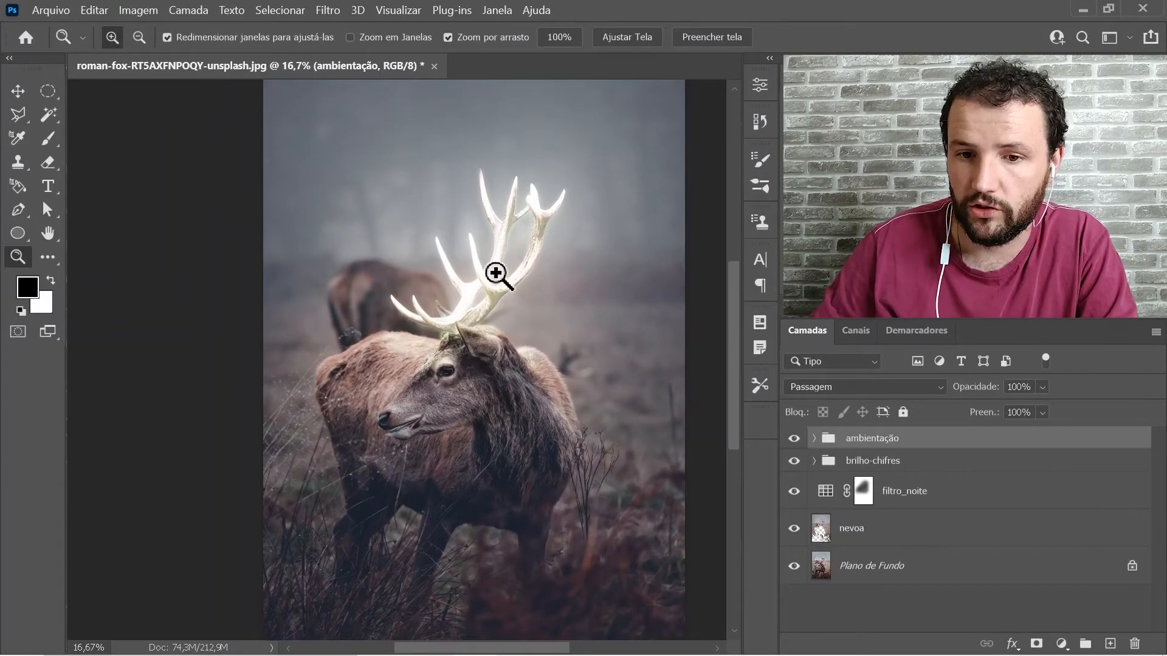
mouse_move(521, 283)
left_mouse_down()
mouse_move(497, 304)
mouse_move(510, 294)
left_mouse_up()
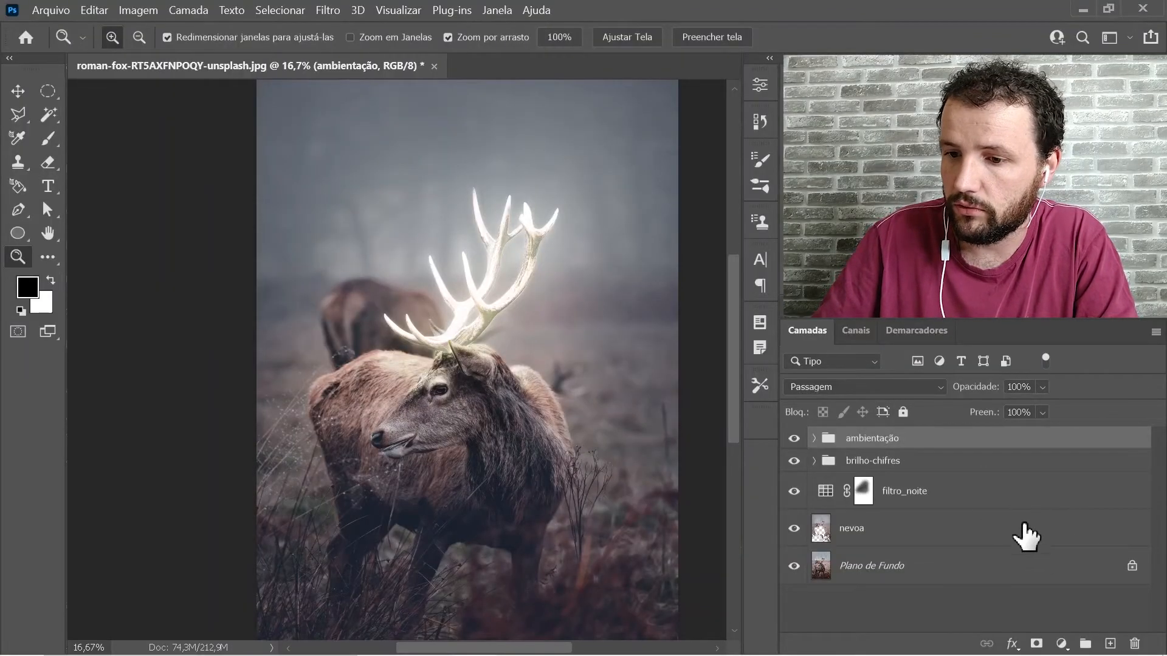
Load the brilho 01 mask from the brilho-chifres group as a selection of the antlers
left_click(814, 461)
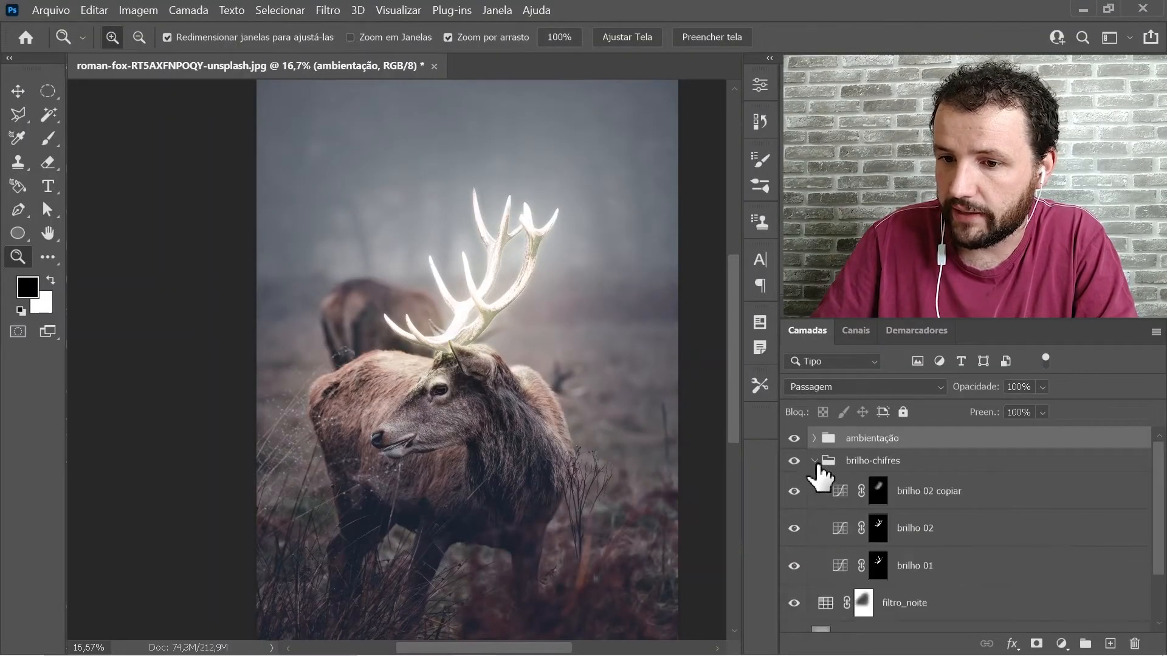
left_click(878, 565, "ctrl")
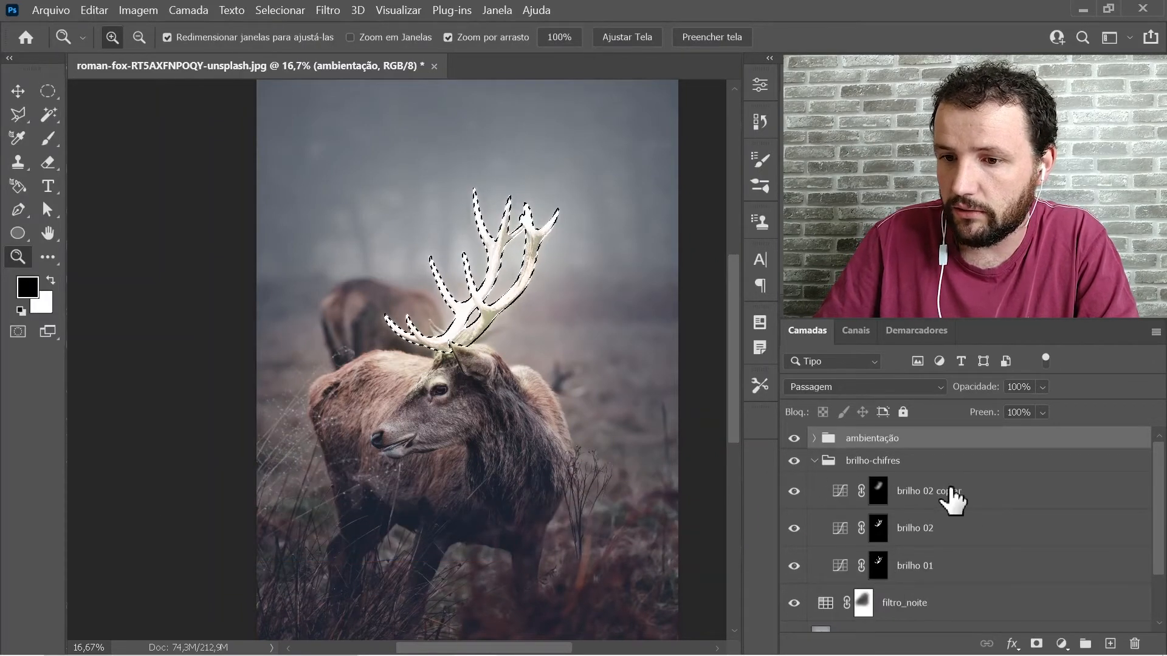
left_click(814, 460)
Add a Hue/Saturation adjustment layer above ambientação copiar inside the ambientação group, masked by the antler selection
left_click(815, 437)
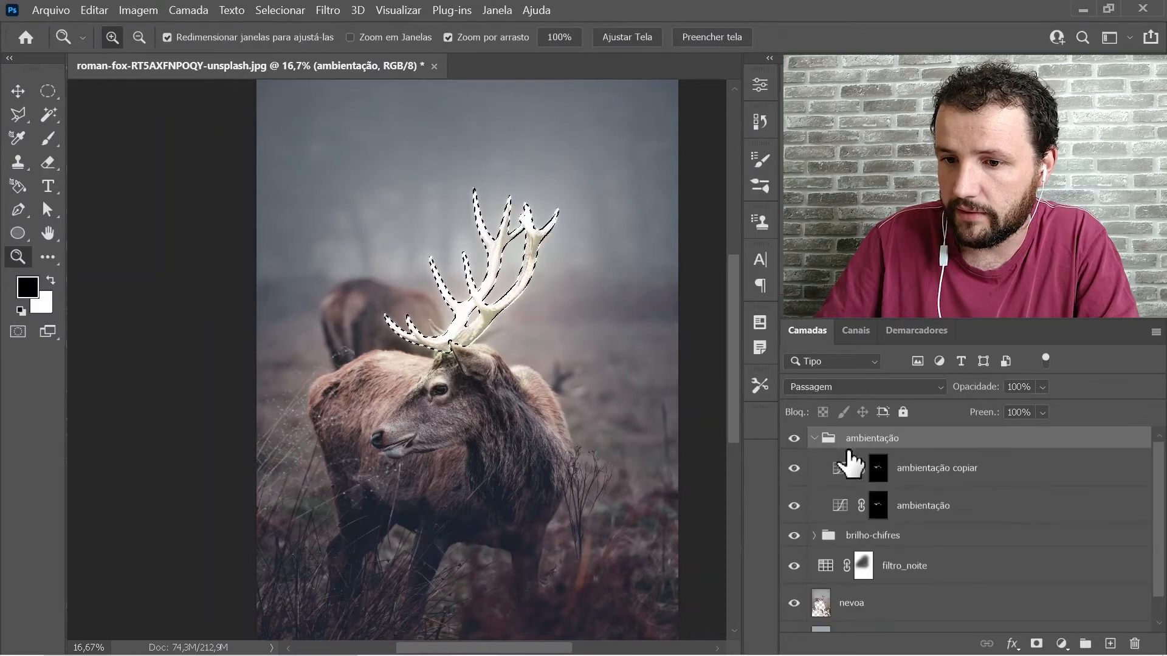
left_click(972, 483)
key("x")
left_click(1061, 643)
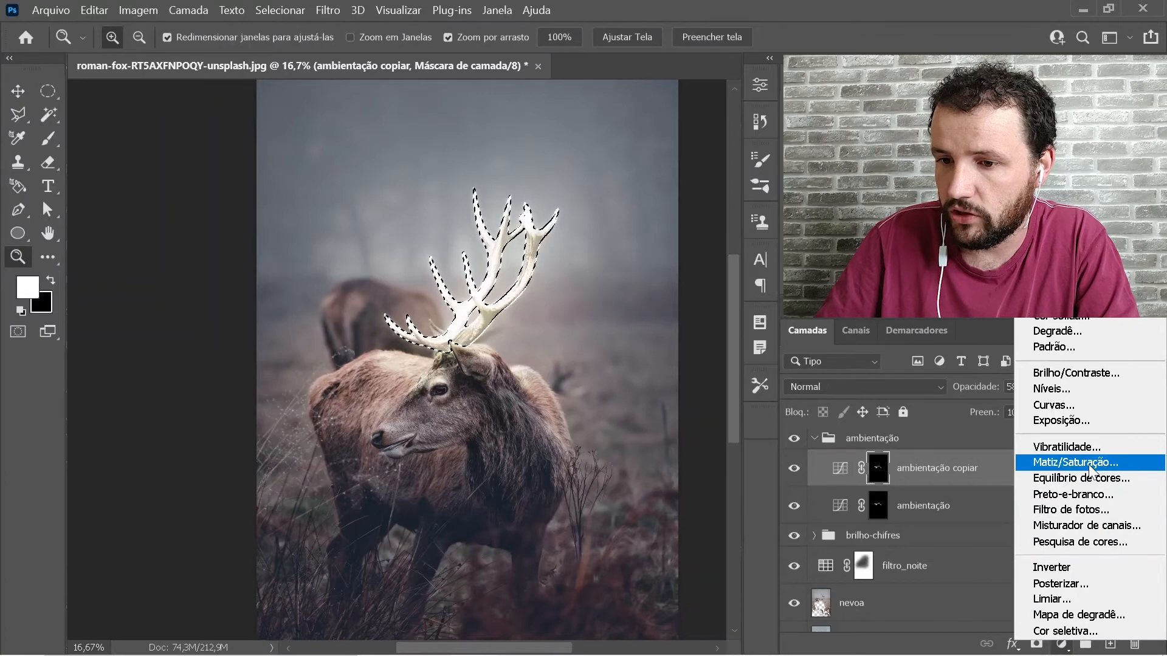
left_click(1088, 462)
Colorize the antlers in Matiz/Saturação 1 with hue 41 and saturation 36
left_click_drag(351, 345, 198, 325)
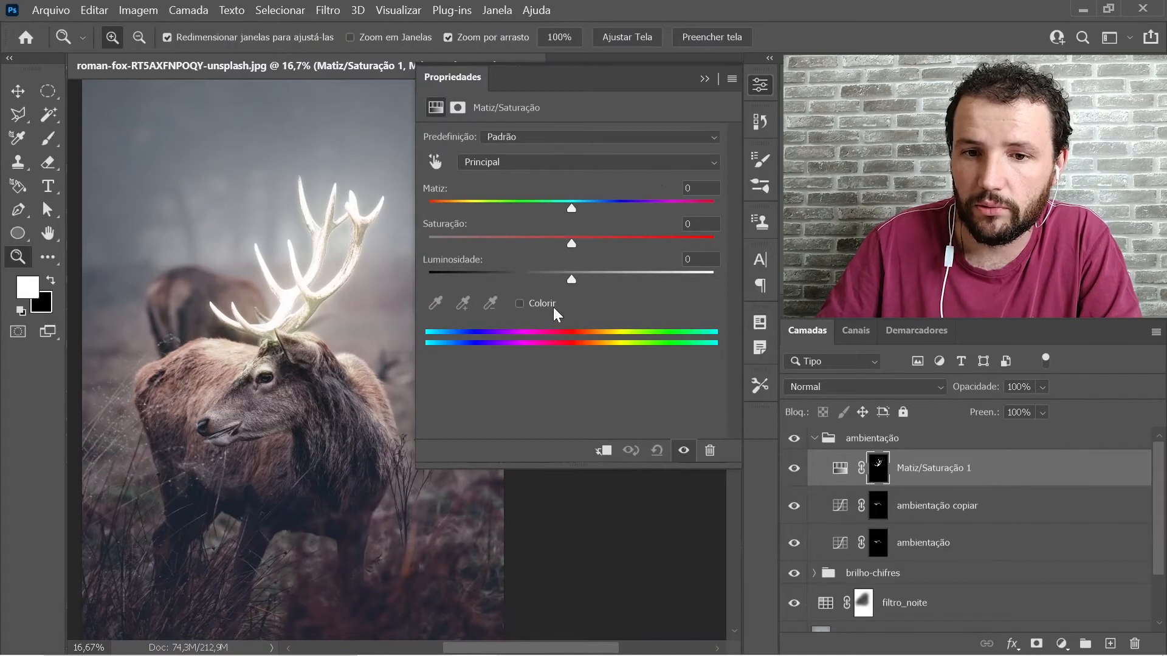
left_click(523, 304)
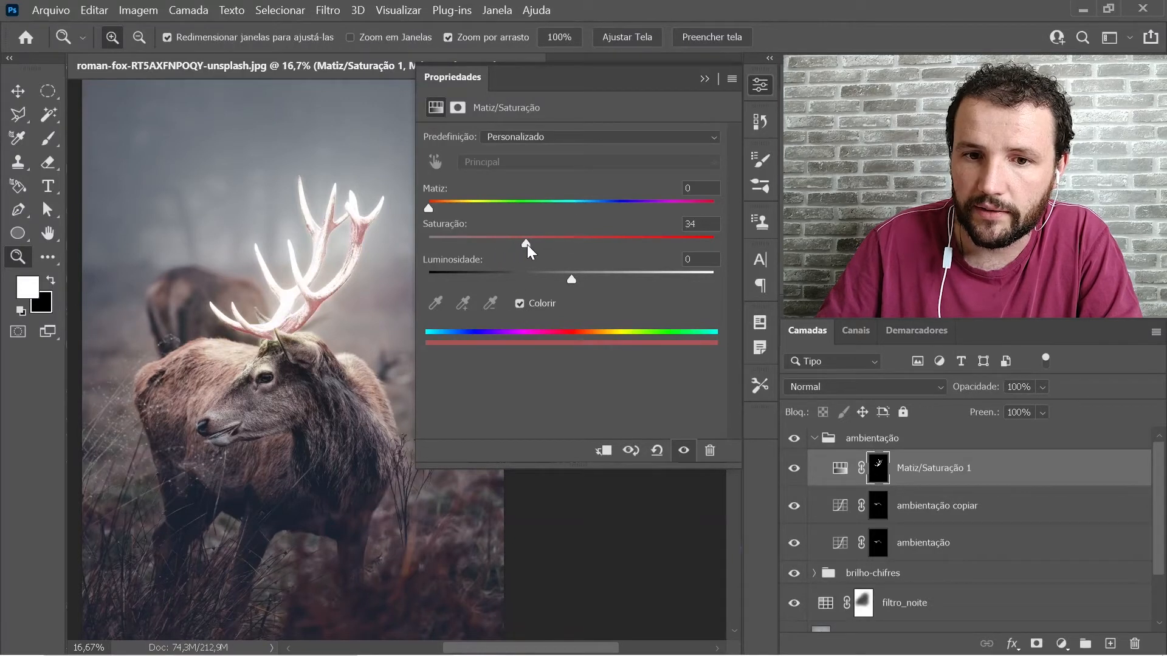
left_click_drag(427, 209, 458, 209)
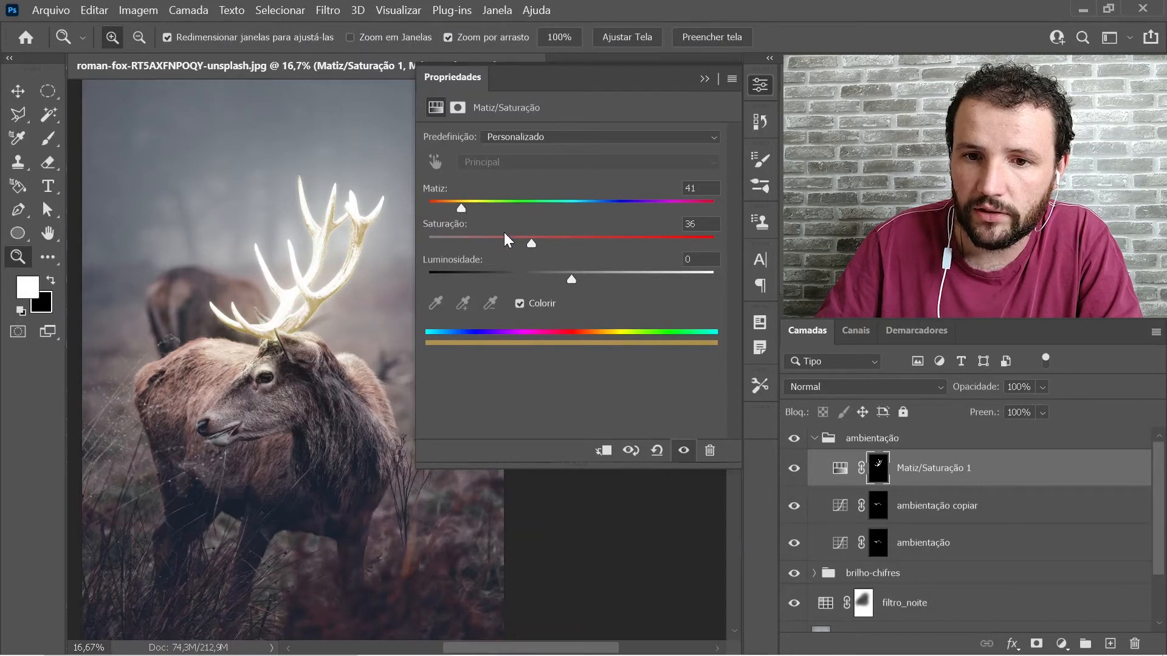
Adjust the antler colorization in Matiz/Saturação 1 to hue 51, saturation 66 and lightness +32
left_click(619, 246)
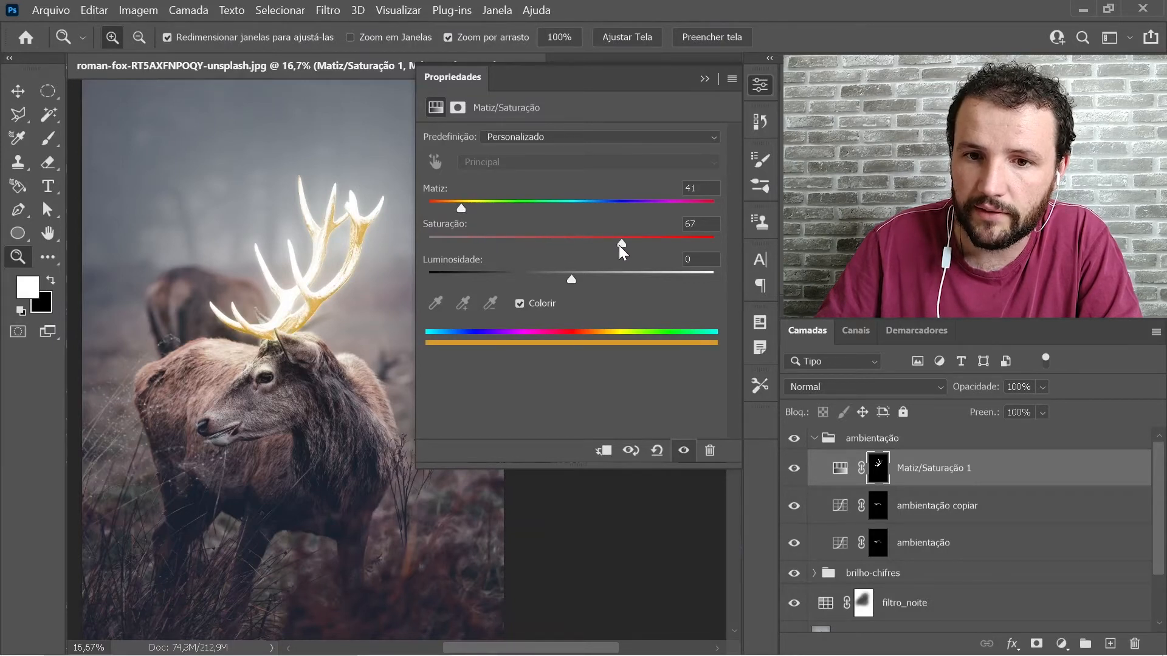
left_click_drag(461, 209, 467, 210)
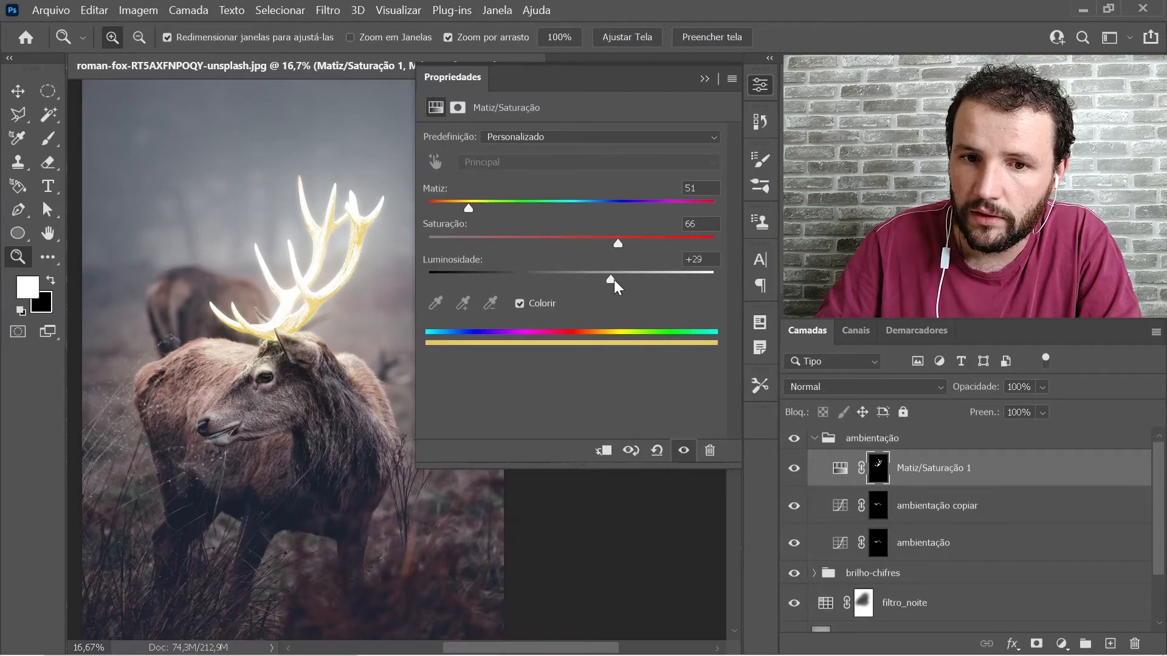
left_click_drag(633, 278, 619, 279)
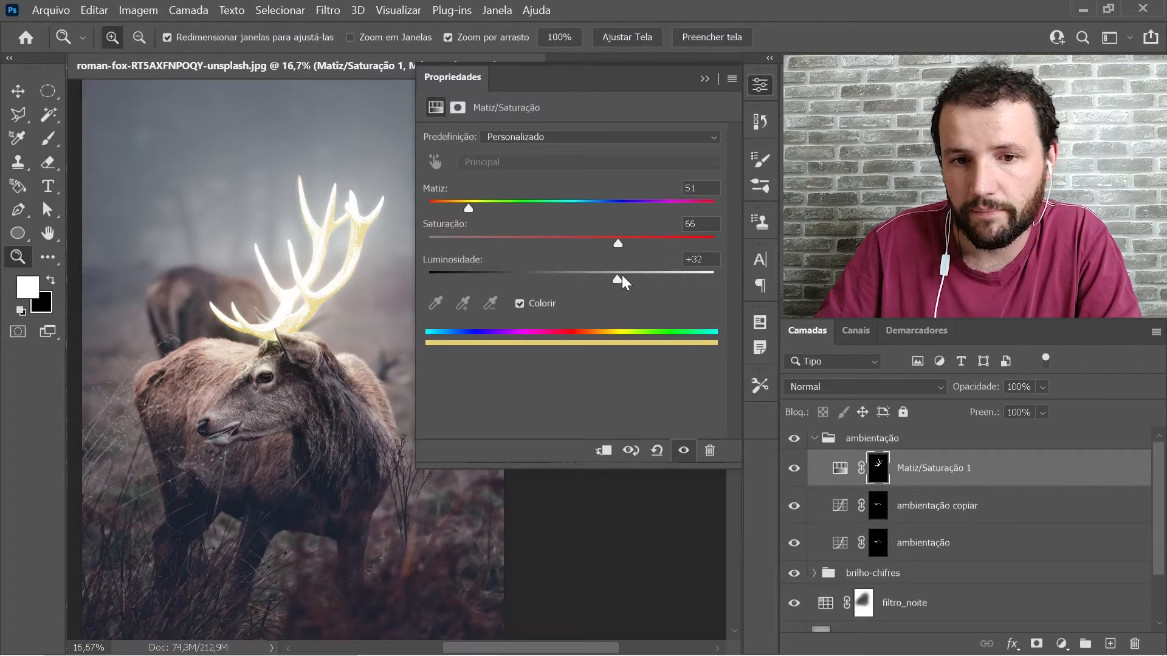
left_click(754, 90)
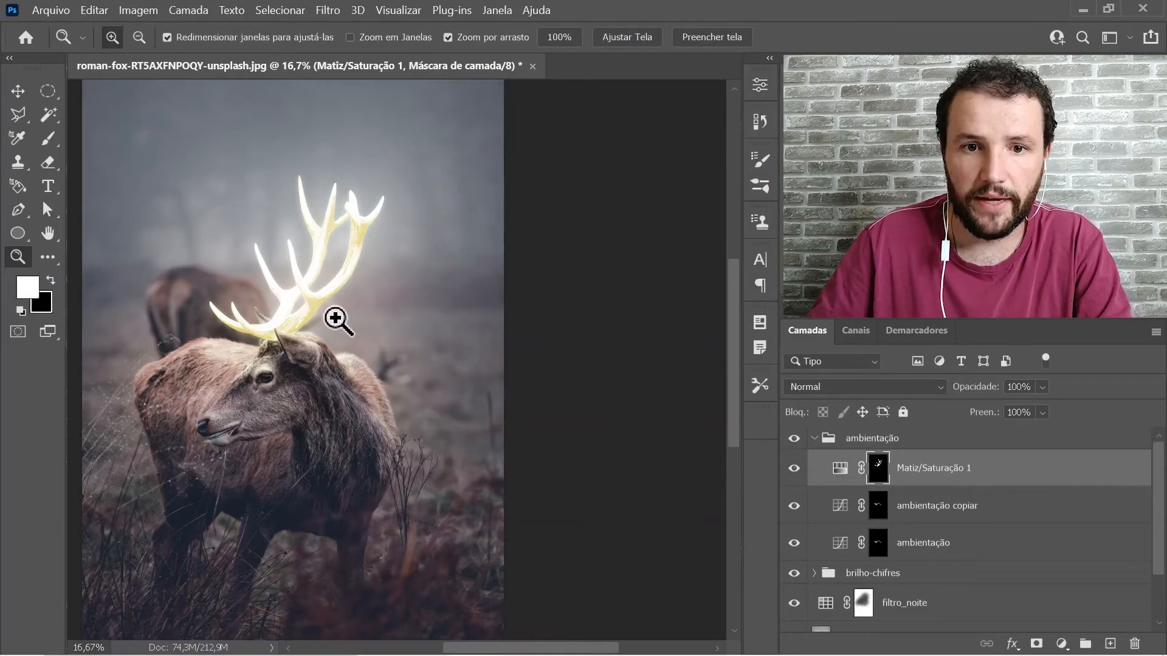
left_click_drag(338, 315, 449, 368)
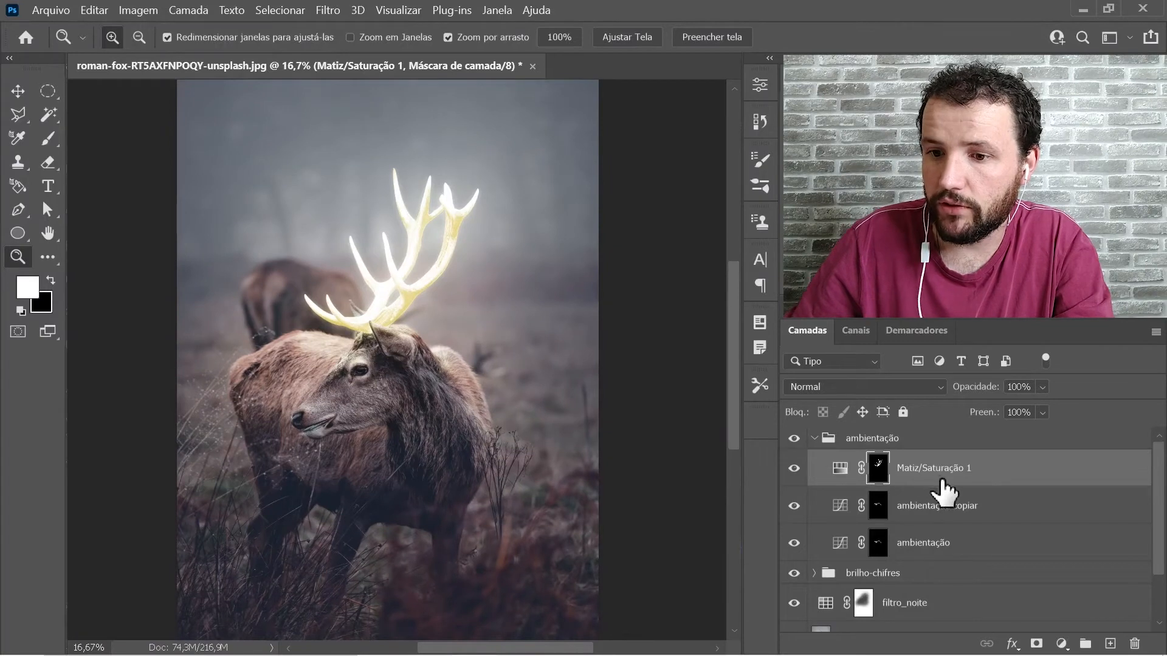
Set the opacity of the Matiz/Saturação 1 layer to 60%
key("v")
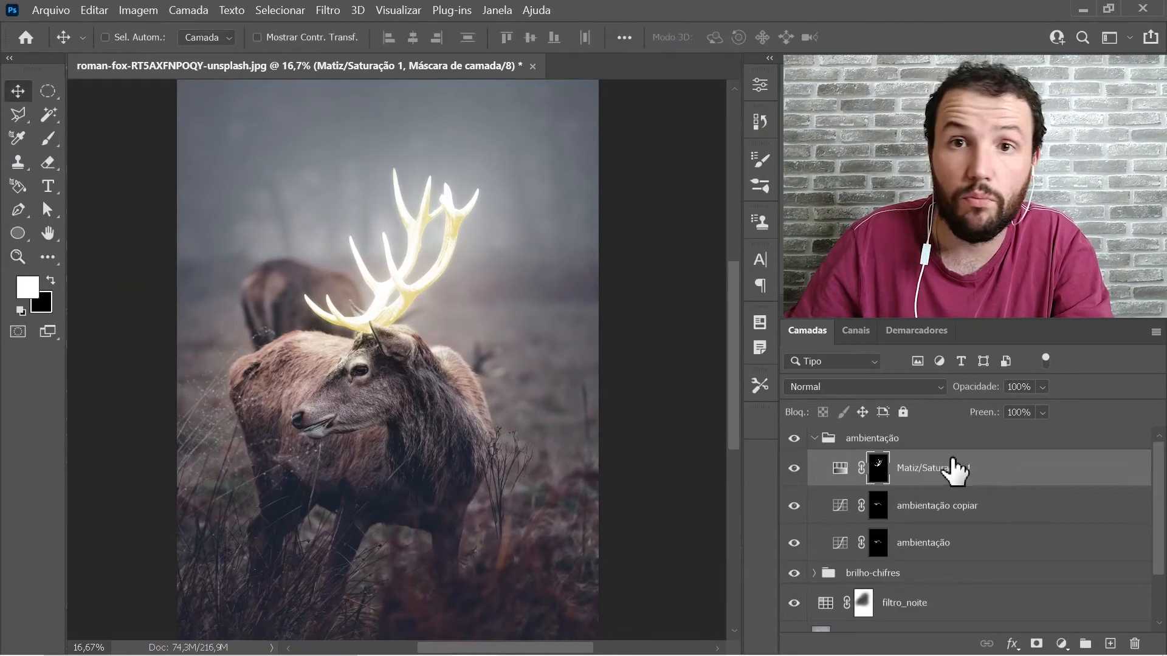
mouse_move(1041, 386)
left_mouse_down()
mouse_move(1057, 407)
mouse_move(1042, 406)
left_mouse_up()
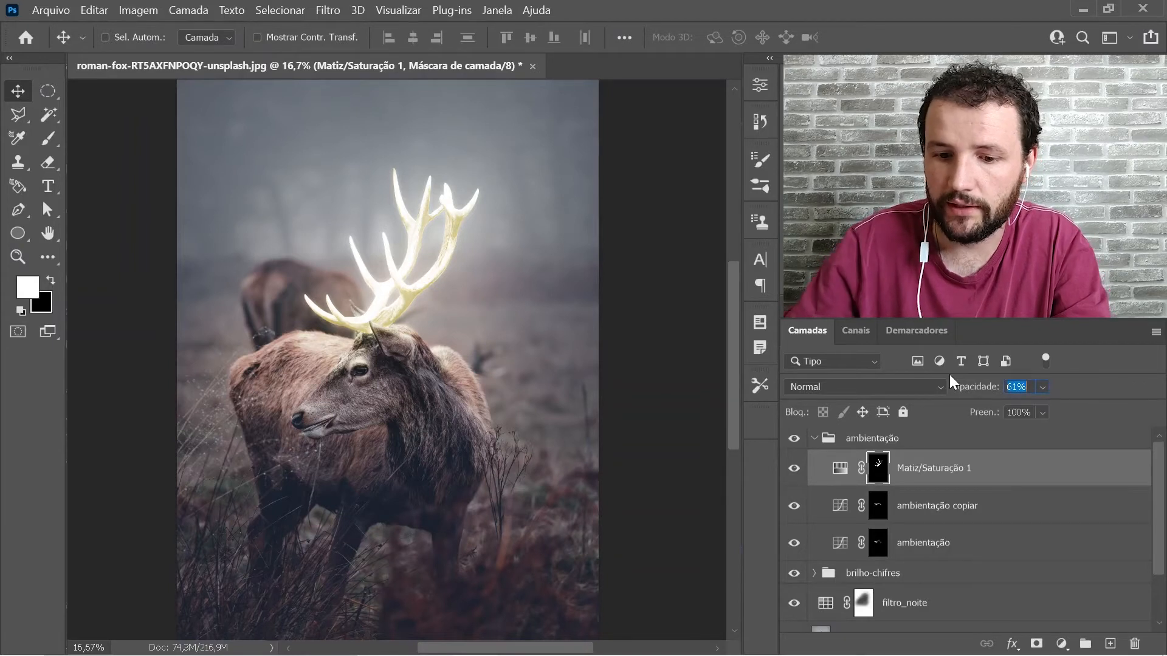
type("60")
key("Return")
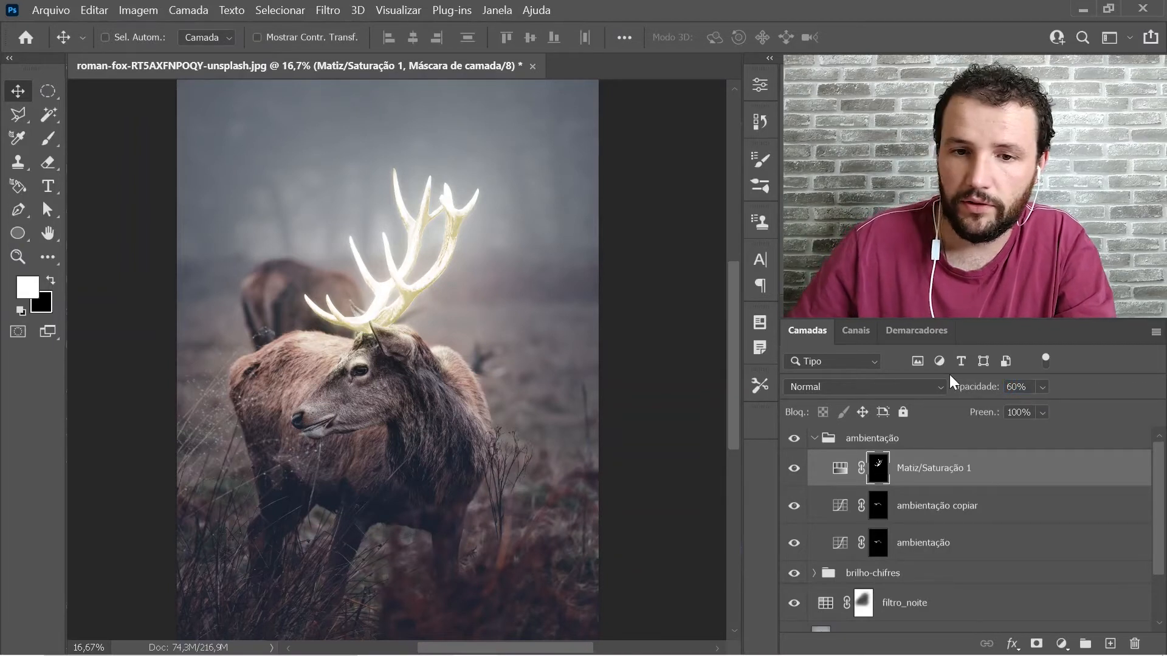
key("z")
left_click(366, 369, "alt")
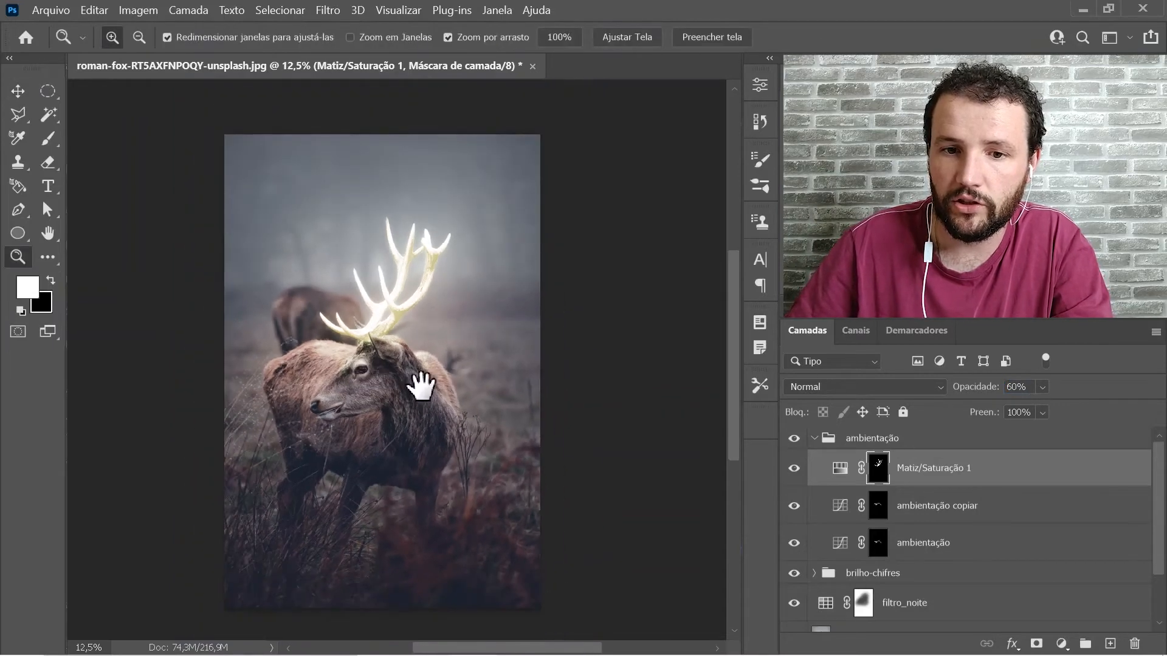
left_click(407, 352)
left_click(417, 385, "alt")
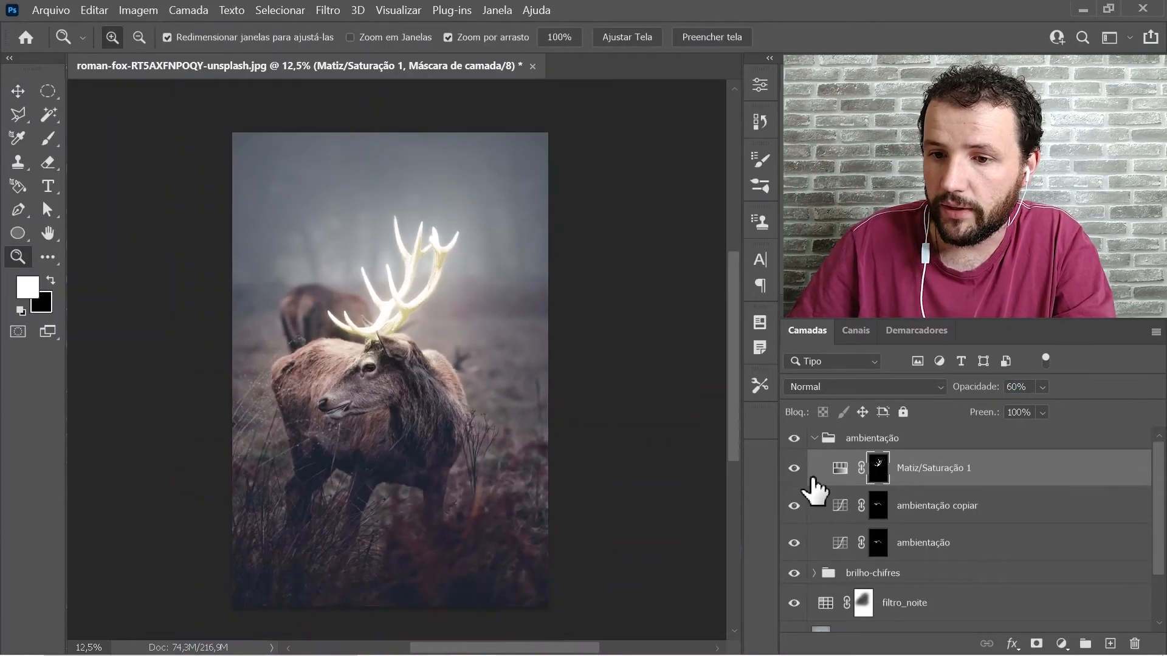
Collapse the ambientação group and add a Color Lookup adjustment layer above it with the 3DLUT file Crisp_Warm.look
left_click(832, 444)
left_click(815, 438)
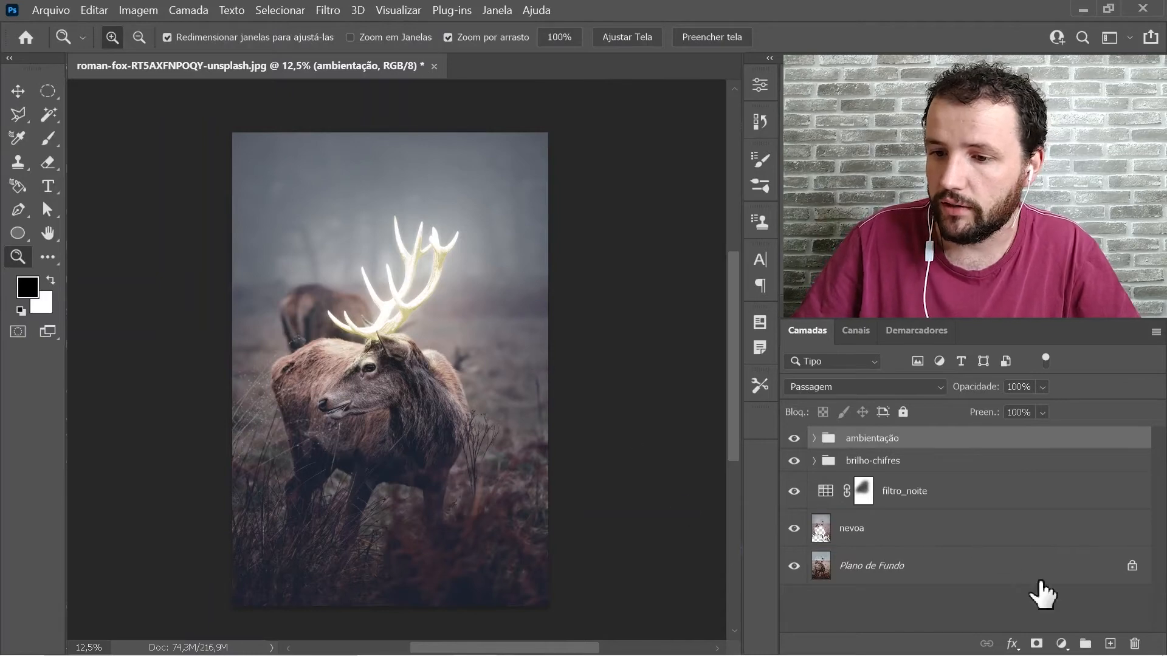
left_click(1062, 644)
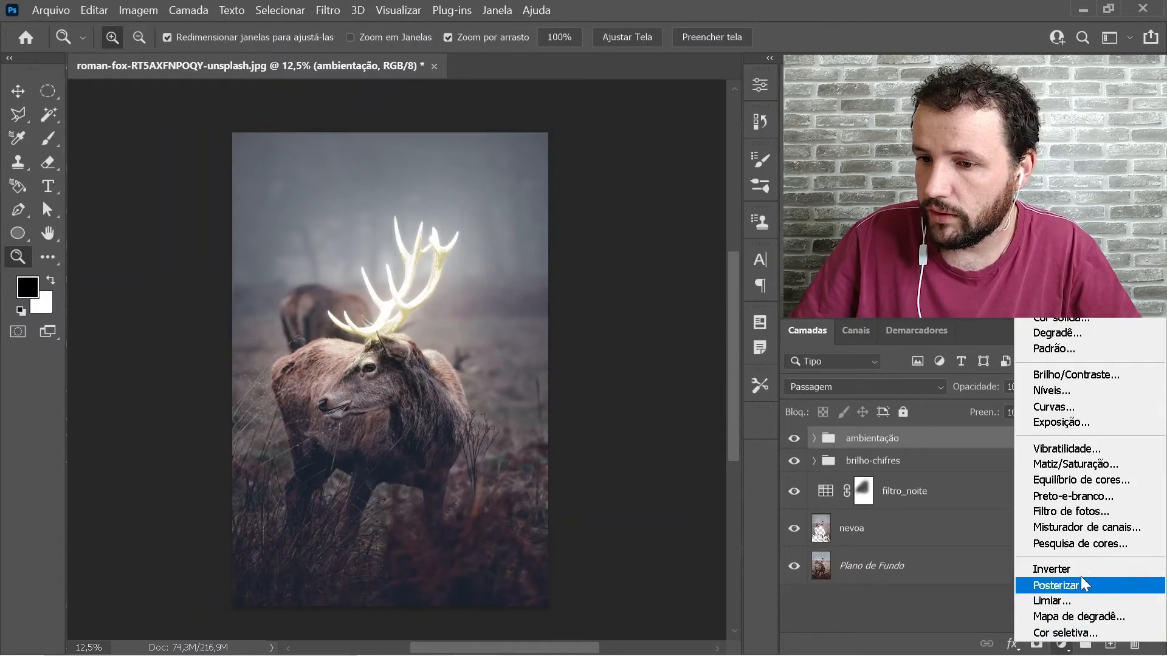
left_click(1084, 544)
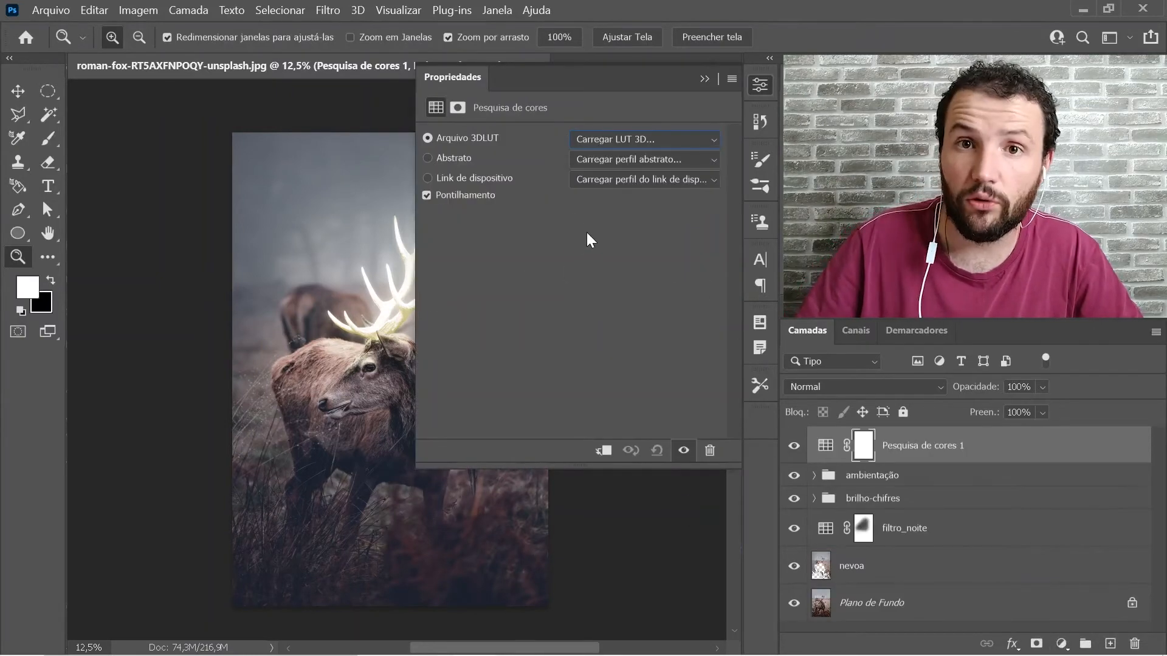
left_click(614, 138)
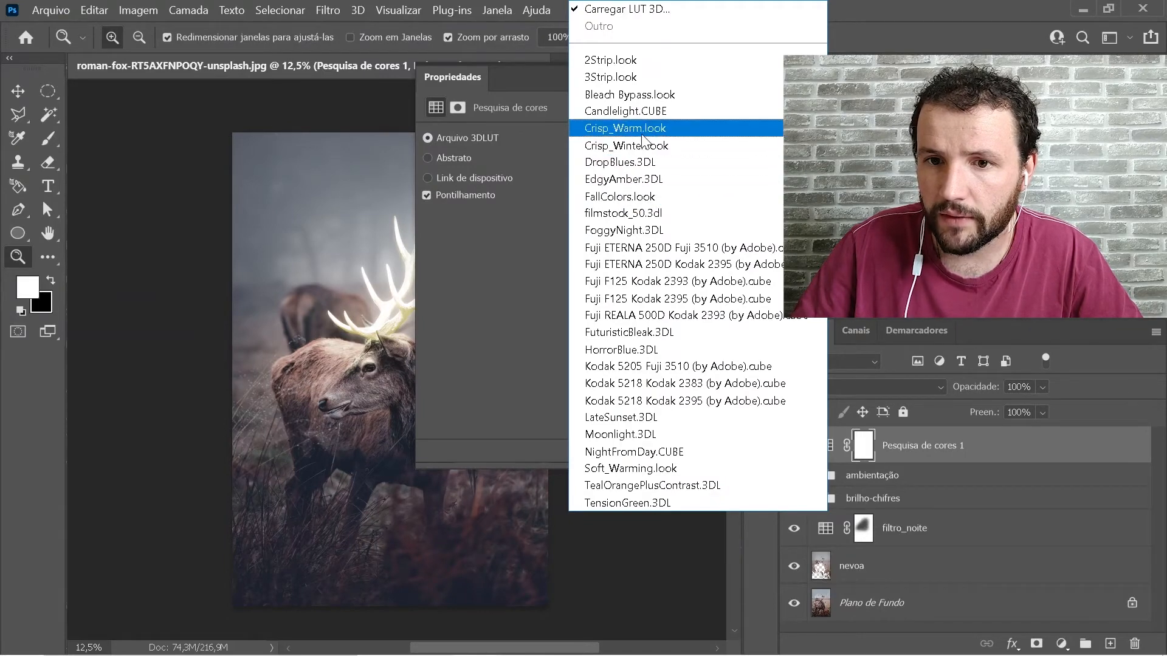
left_click(615, 129)
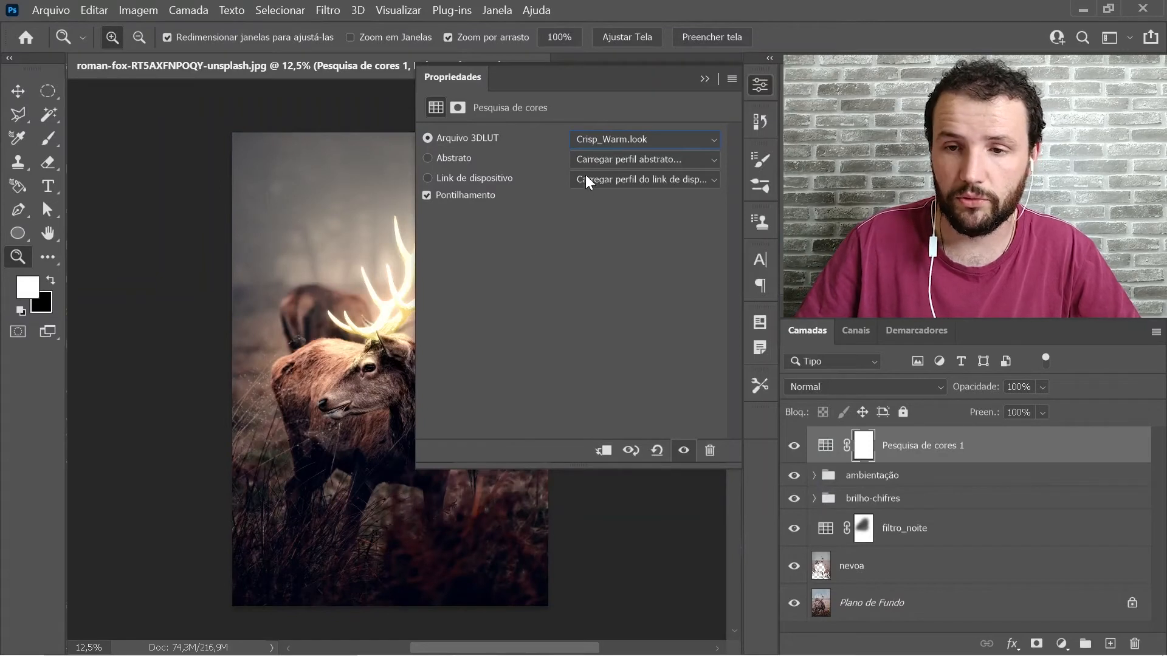
left_click(762, 86)
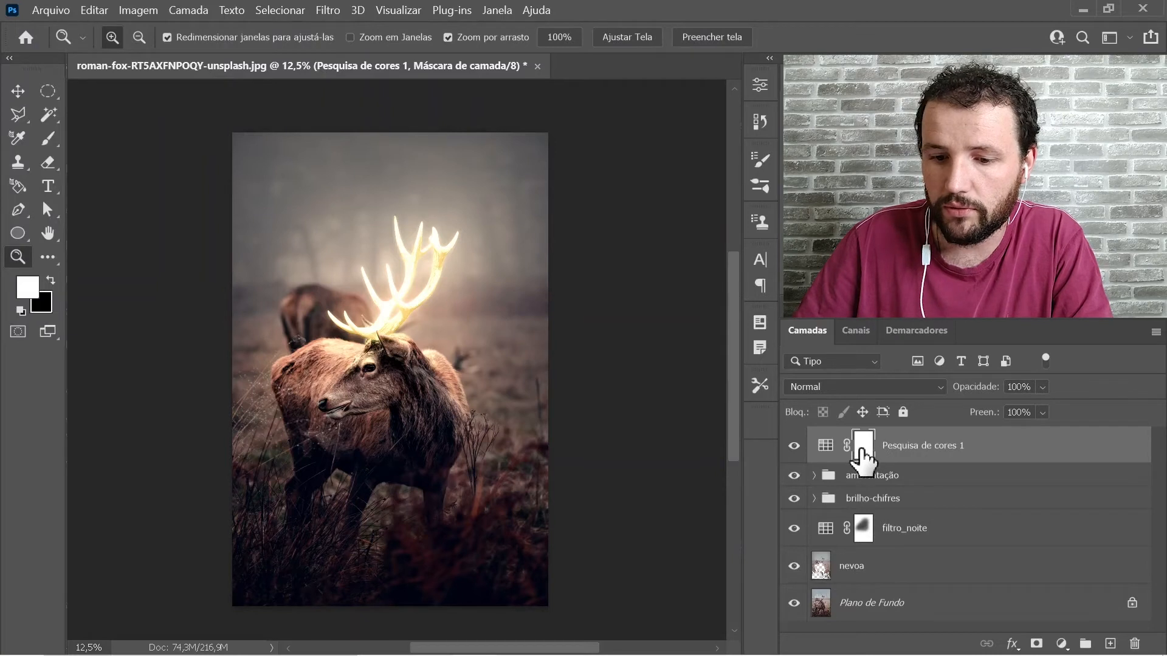
Fill the Pesquisa de cores 1 mask with a radial gradient around the antlers and invert it, limiting the warm tint to the glow
key("g")
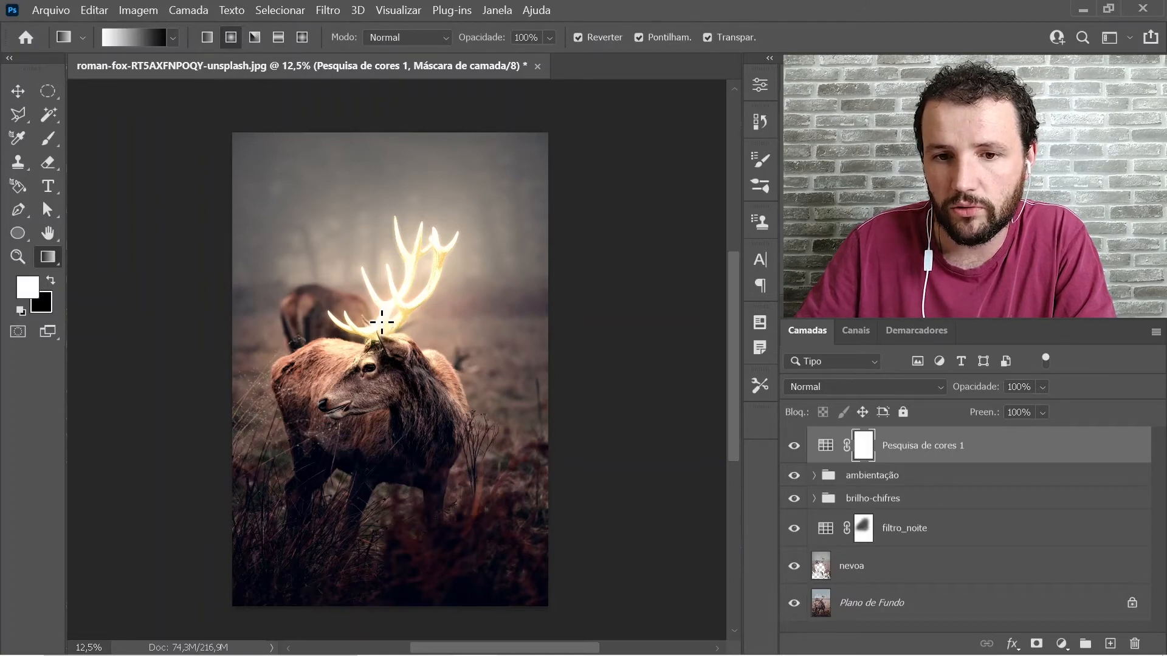
left_click_drag(558, 320, 557, 504)
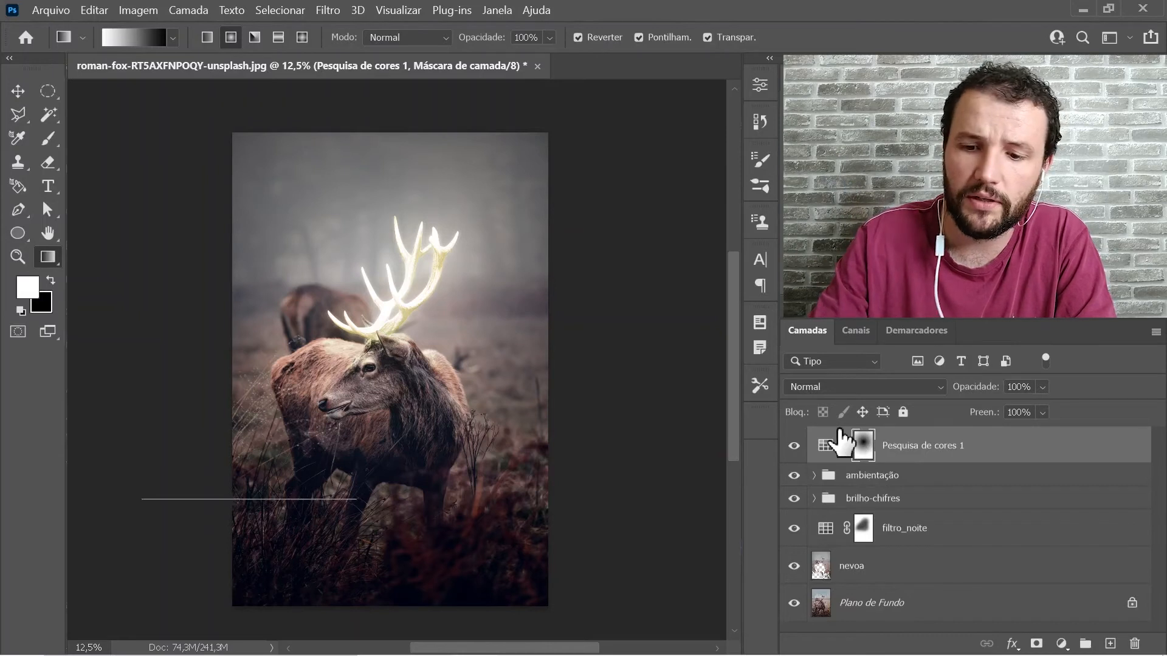
key("ctrl+i")
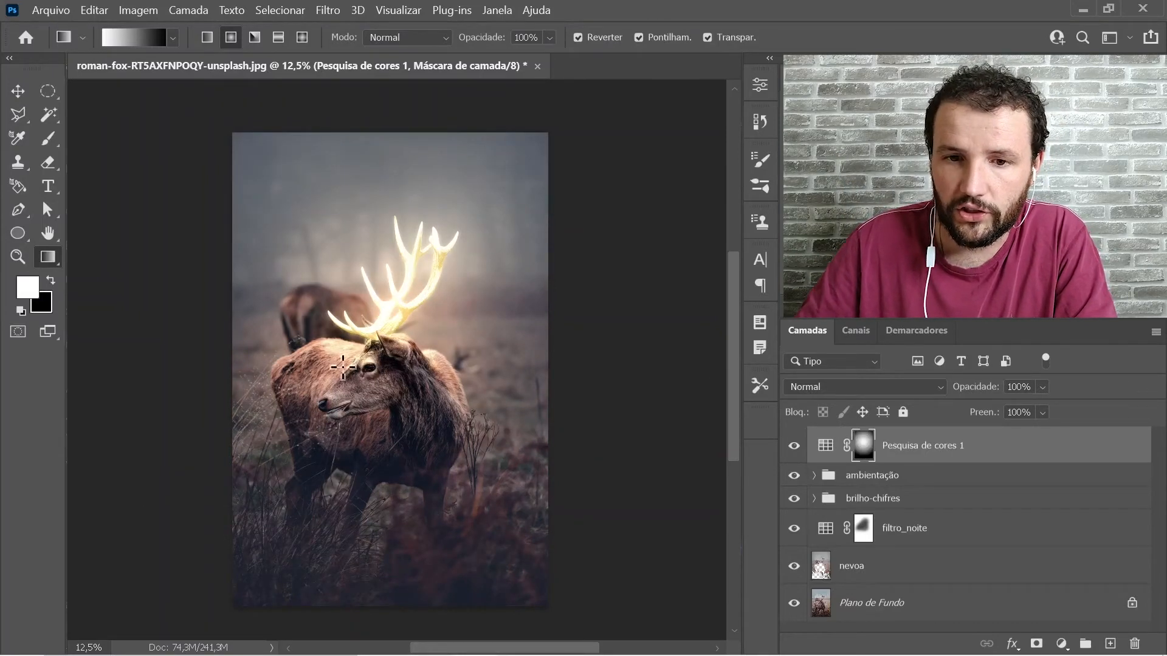
left_click(402, 350, "ctrl")
left_click_drag(422, 374, 442, 348)
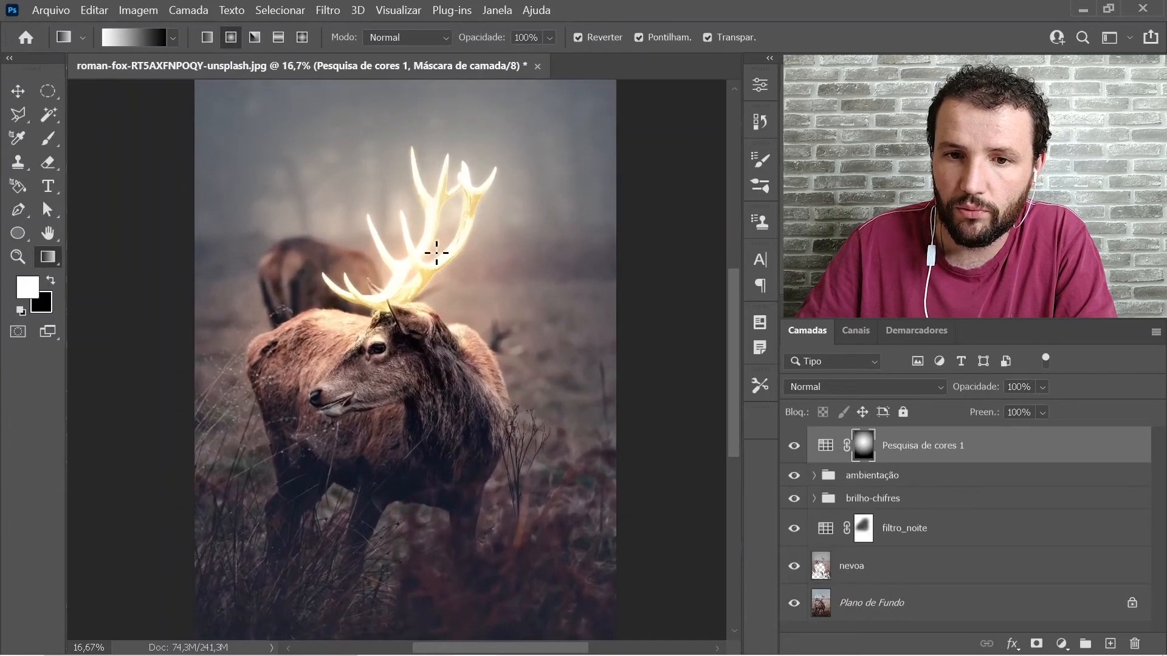
Reduce the opacity of the Pesquisa de cores 1 layer to 83%
key("z")
left_click(467, 370, "alt")
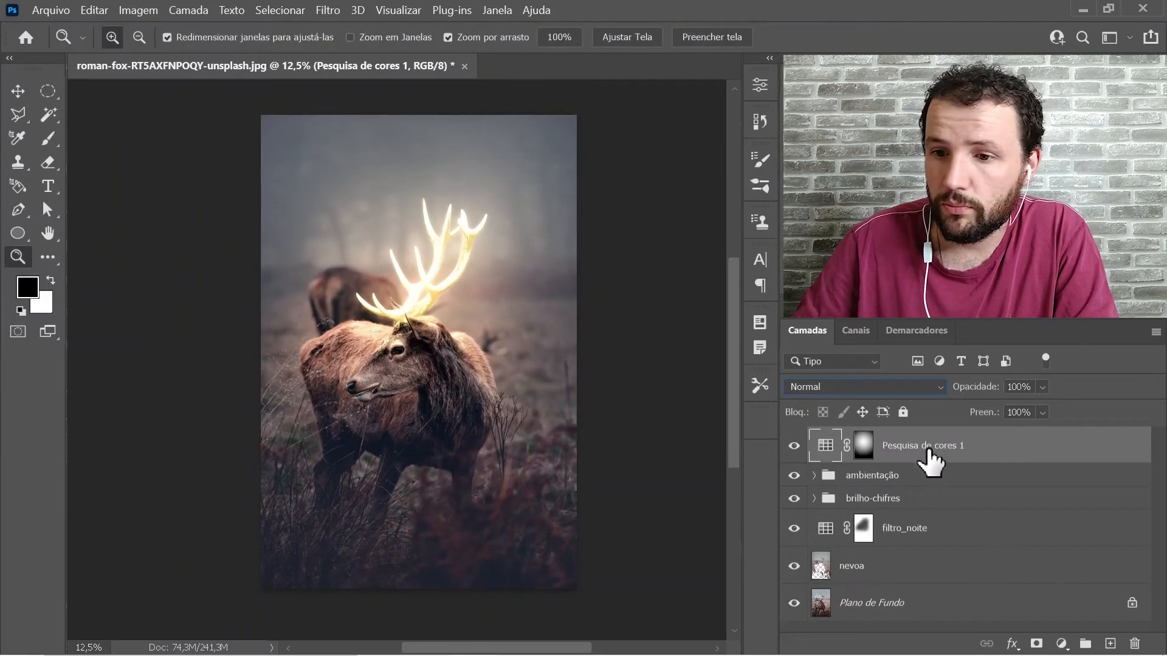
left_click(1043, 388)
left_click_drag(1059, 407, 1059, 406)
left_click(1085, 396)
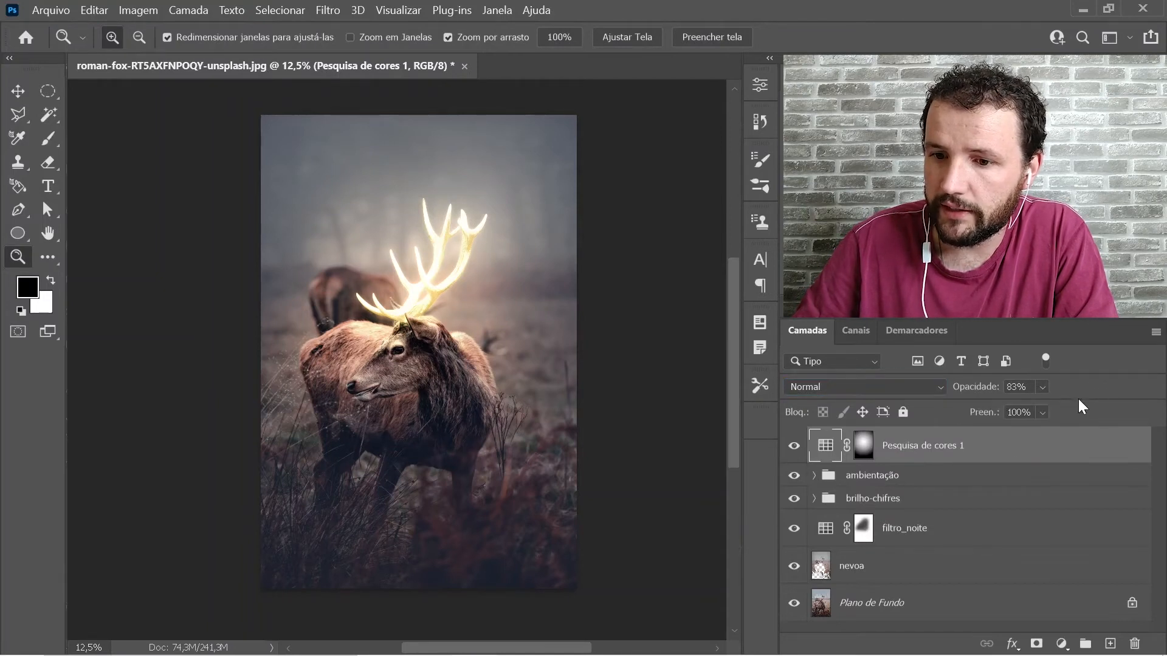
Raise the opacity of the filtro_noite layer to 75%
left_click(912, 538)
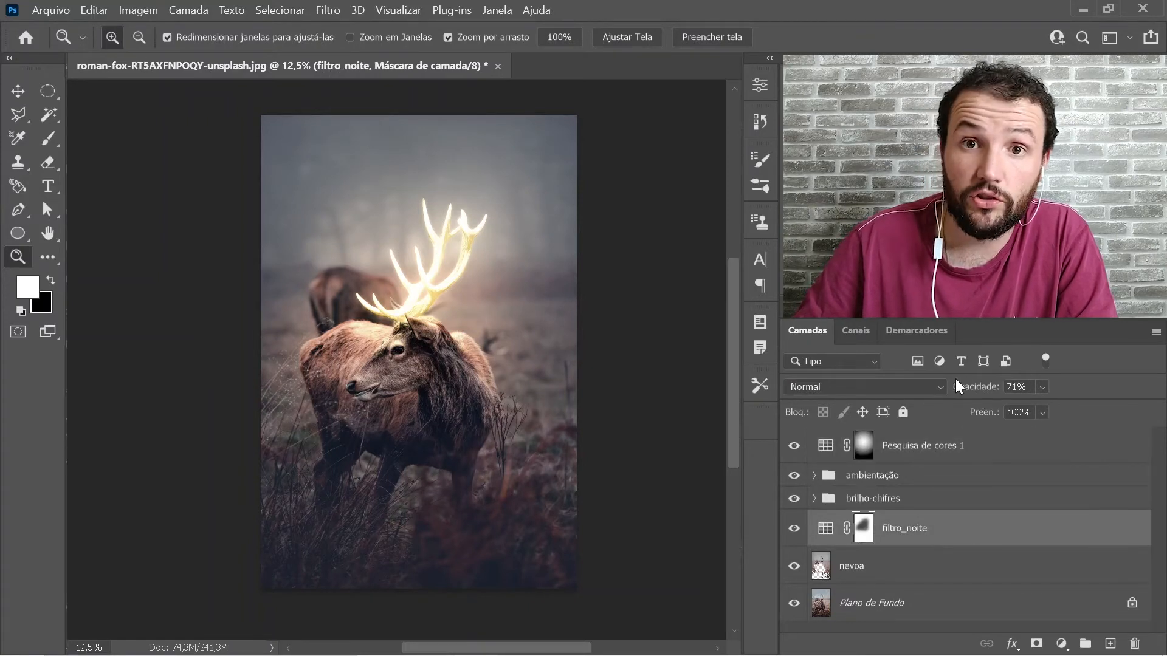
left_click(1041, 388)
mouse_move(1069, 406)
left_mouse_down()
mouse_move(1082, 407)
mouse_move(1067, 407)
left_mouse_up()
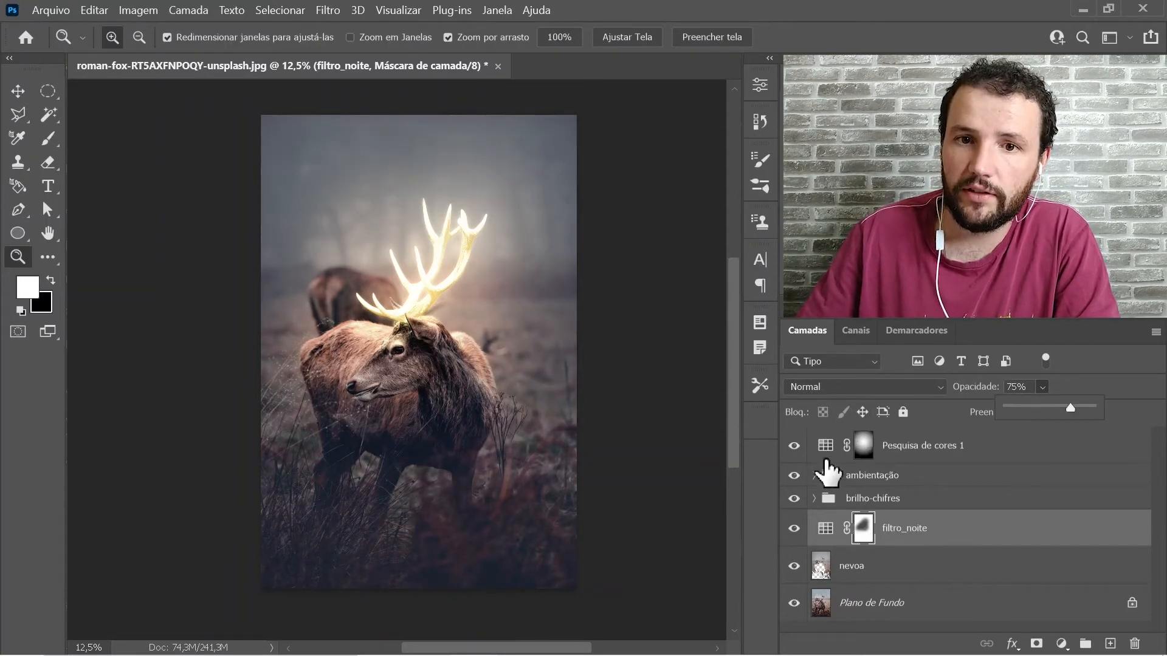
Place the nebula star photo from the #75 - Brilho folder above Pesquisa de cores 1, rotated about -166° and centred near the antlers
left_click(950, 452)
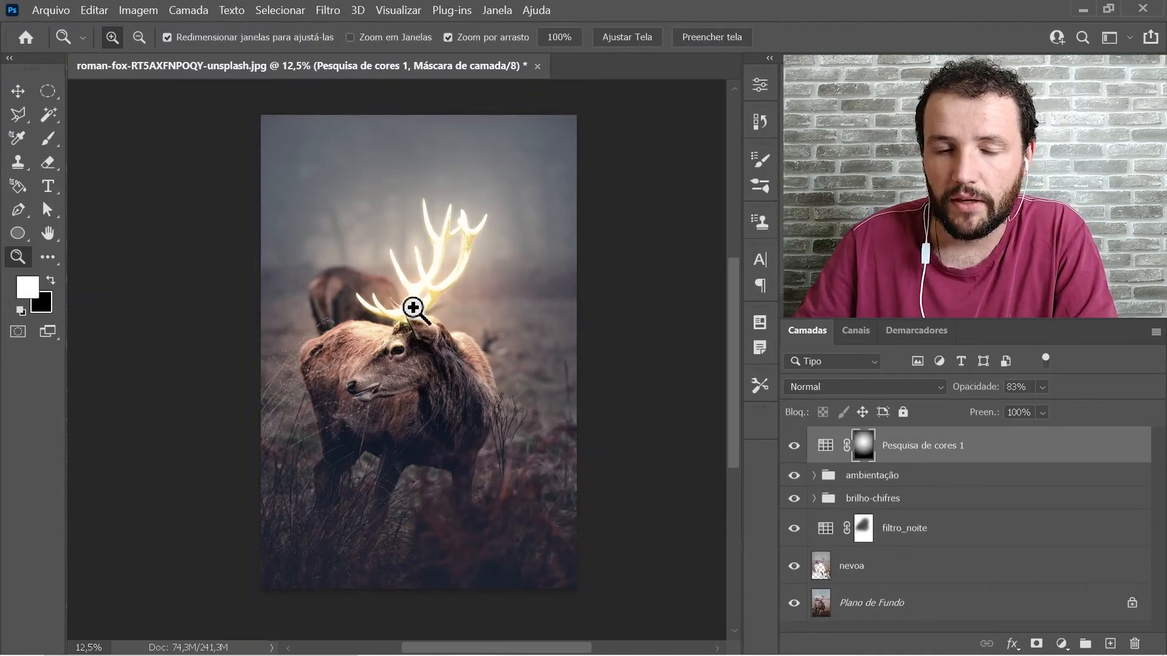
key("alt+Tab")
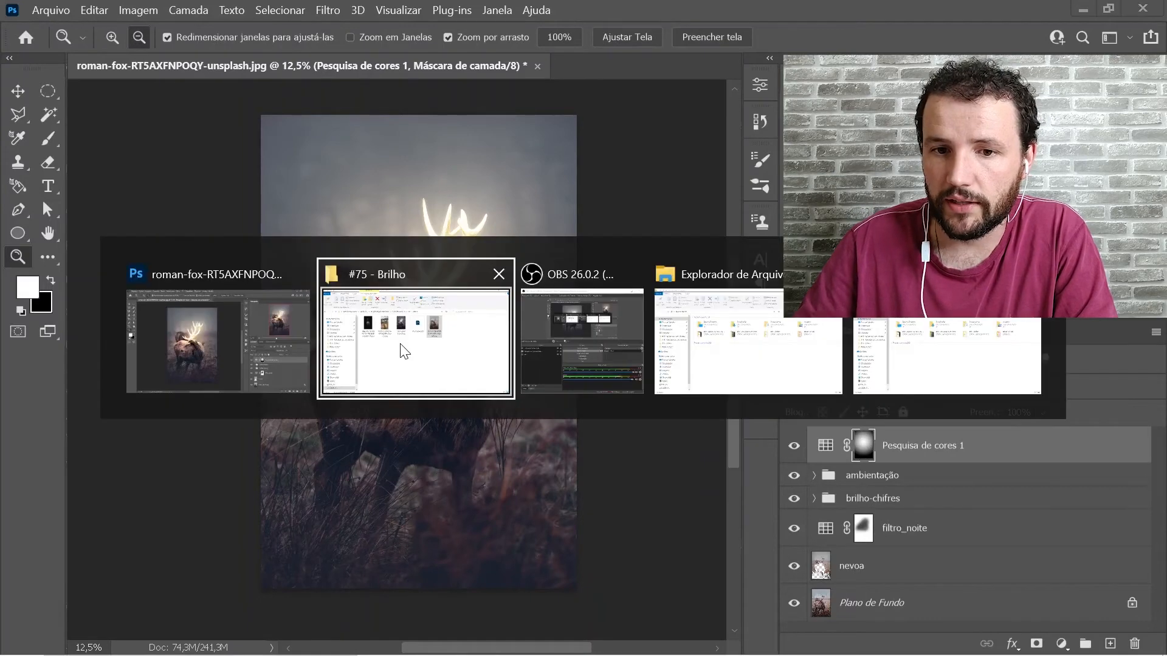
left_click_drag(295, 235, 419, 423)
key("alt+Tab")
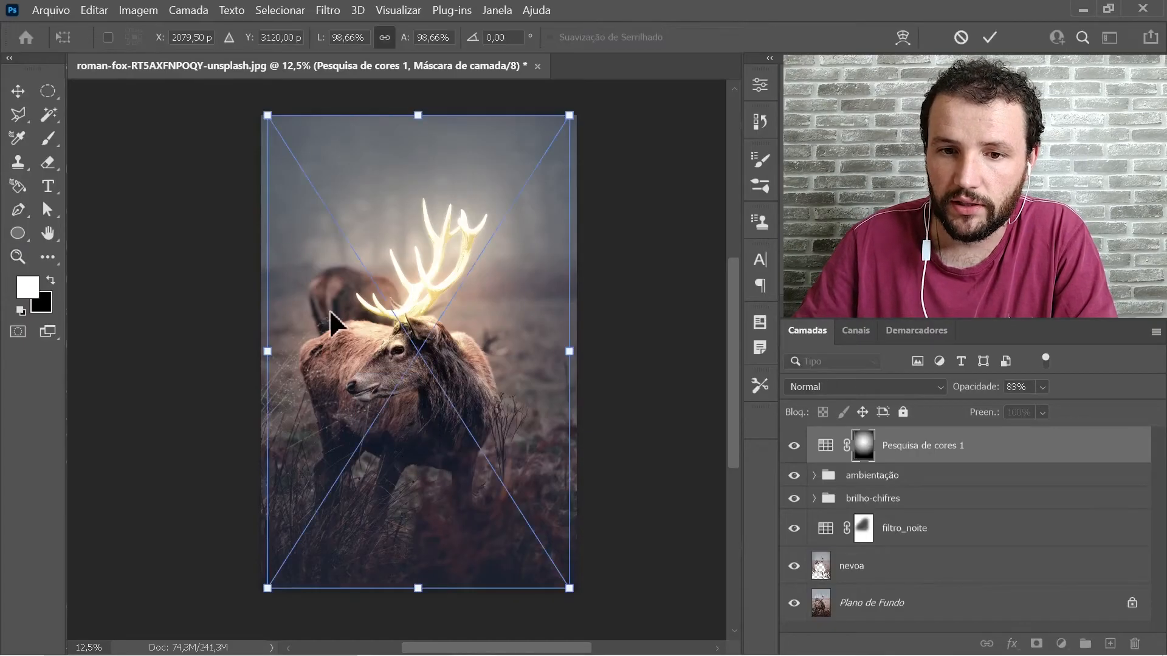
left_click_drag(602, 331, 367, 357)
left_click_drag(486, 367, 463, 315)
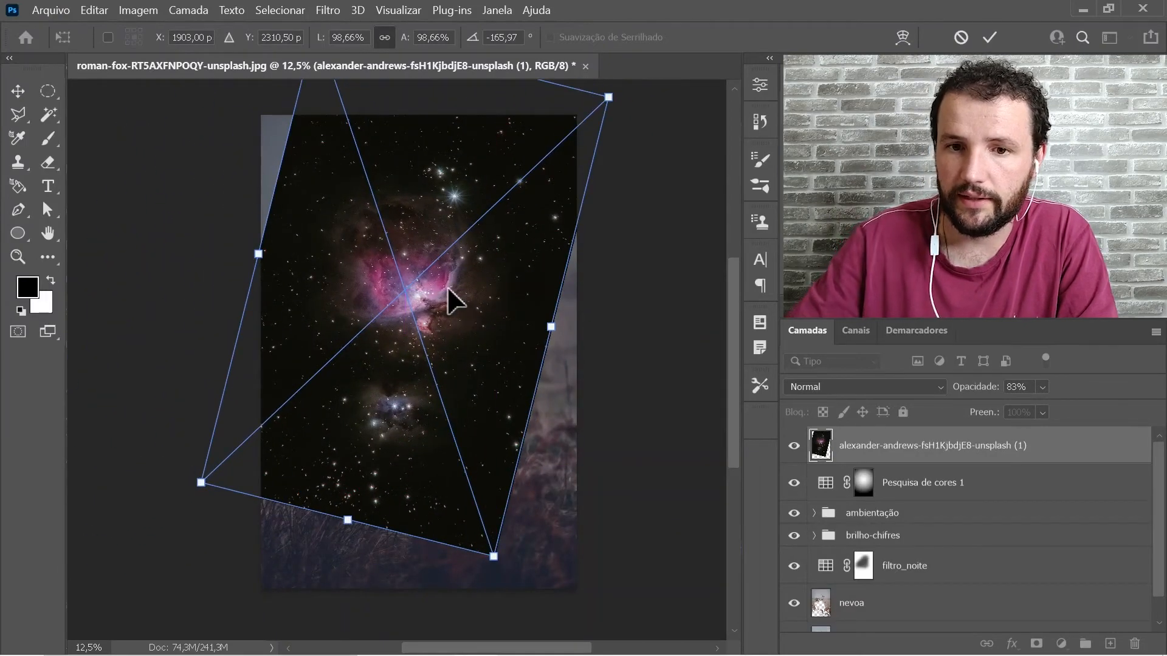
key("Return")
Set the star photo layer's blend mode to Clarear (Lighten)
key("z")
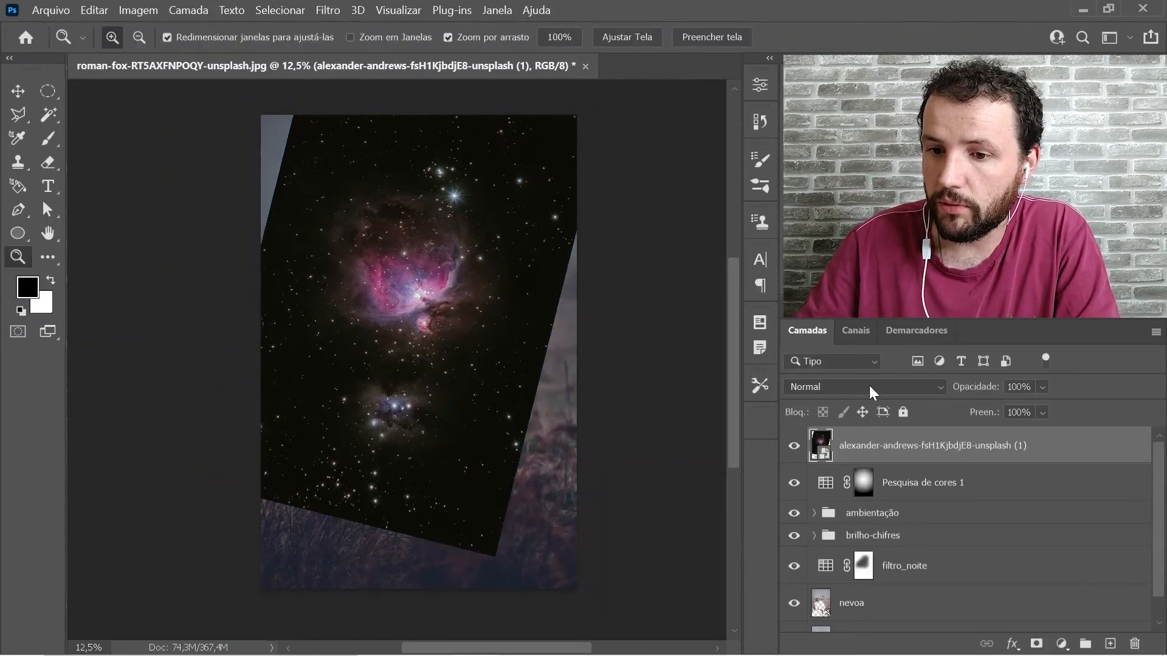
left_click(872, 387)
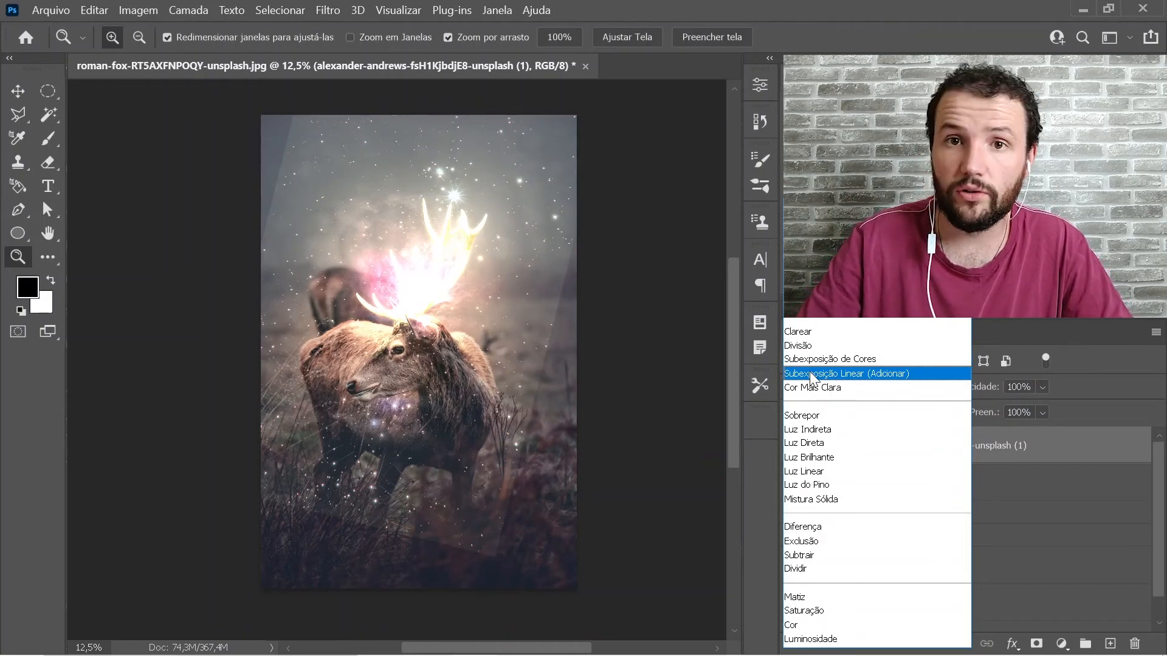
left_click(800, 334)
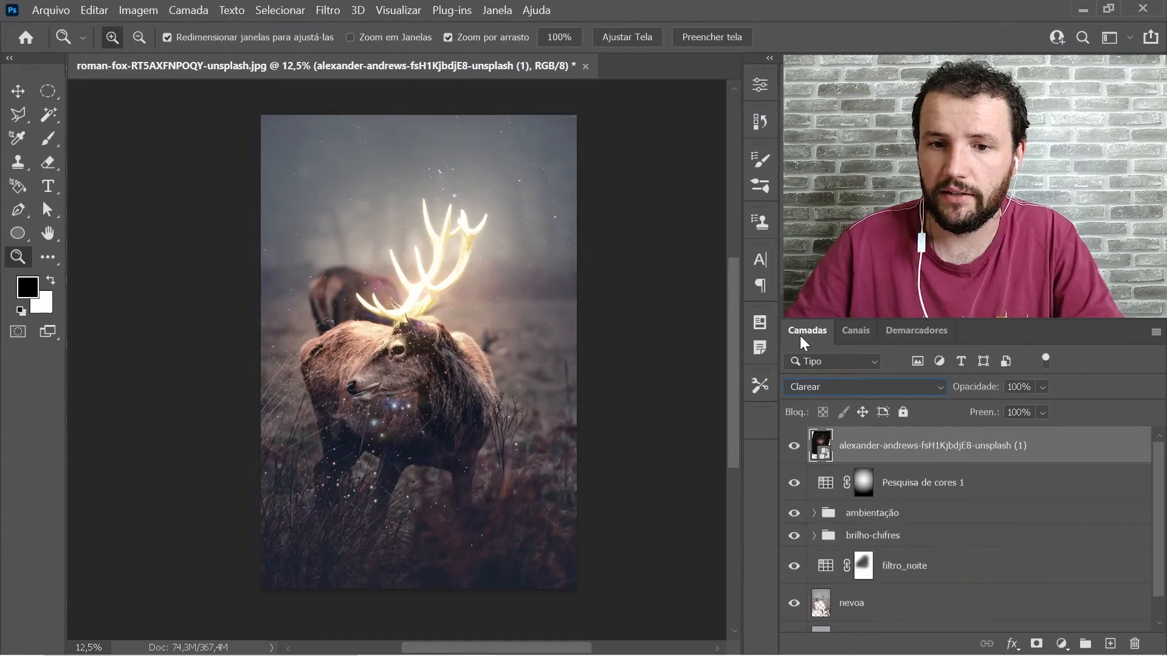
left_click(440, 310, "ctrl")
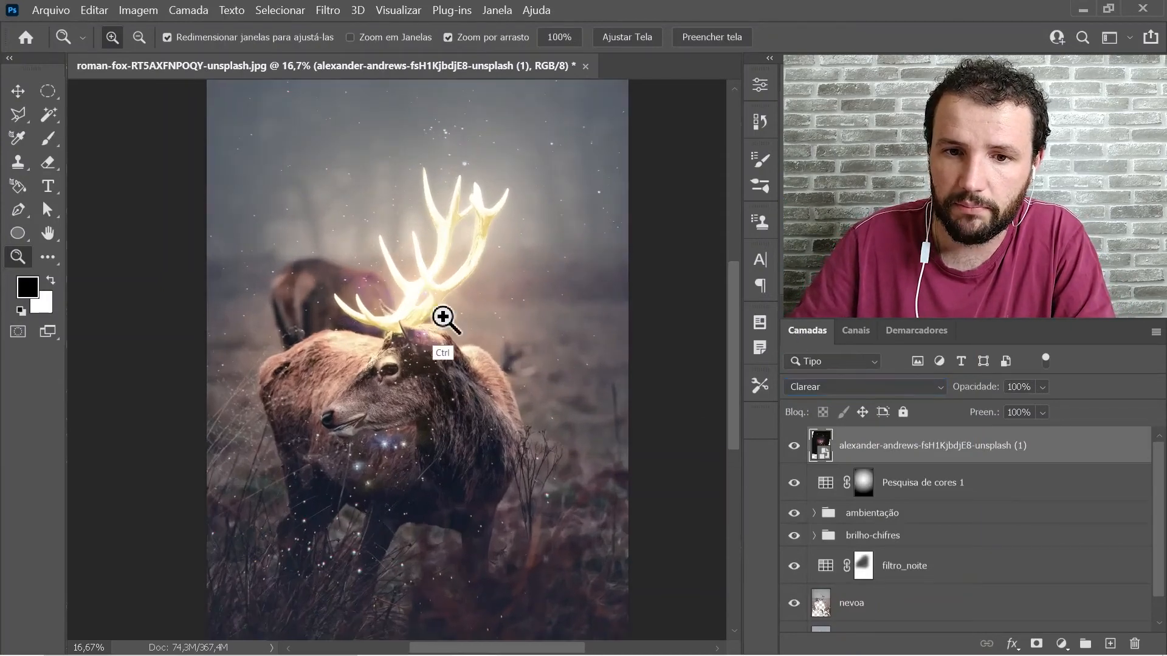
left_click(441, 331, "ctrl")
left_click_drag(445, 334, 549, 385)
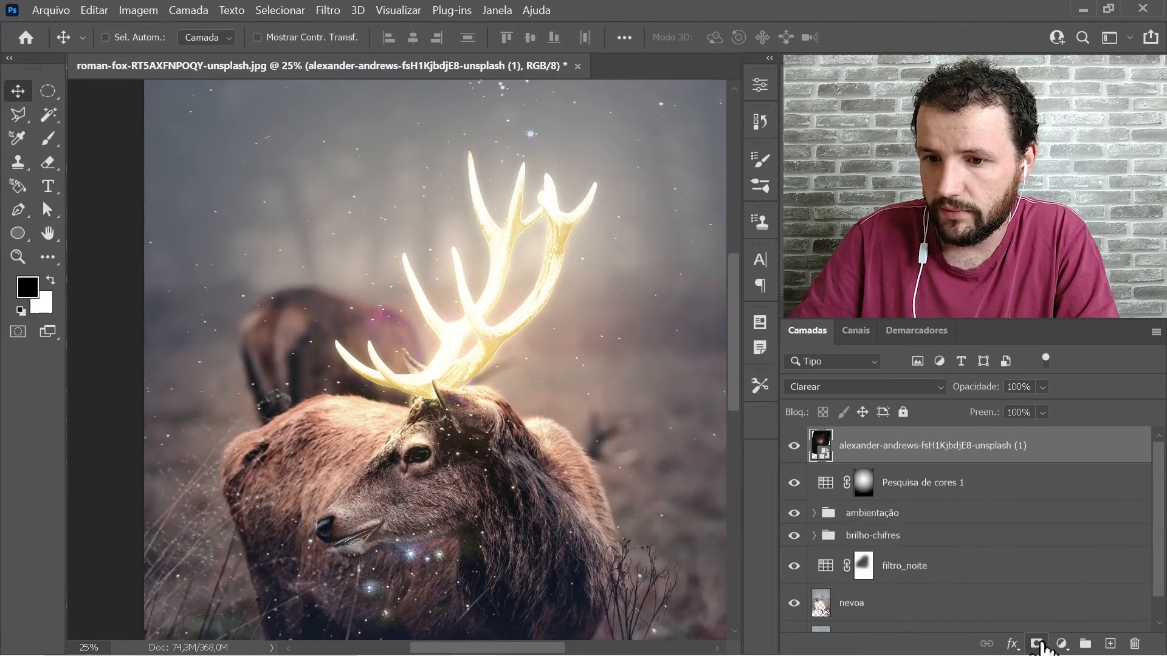
Add a layer mask to the star photo, invert it to black, and set up a white brush of about 868 px
left_click(1037, 643)
key("ctrl+i")
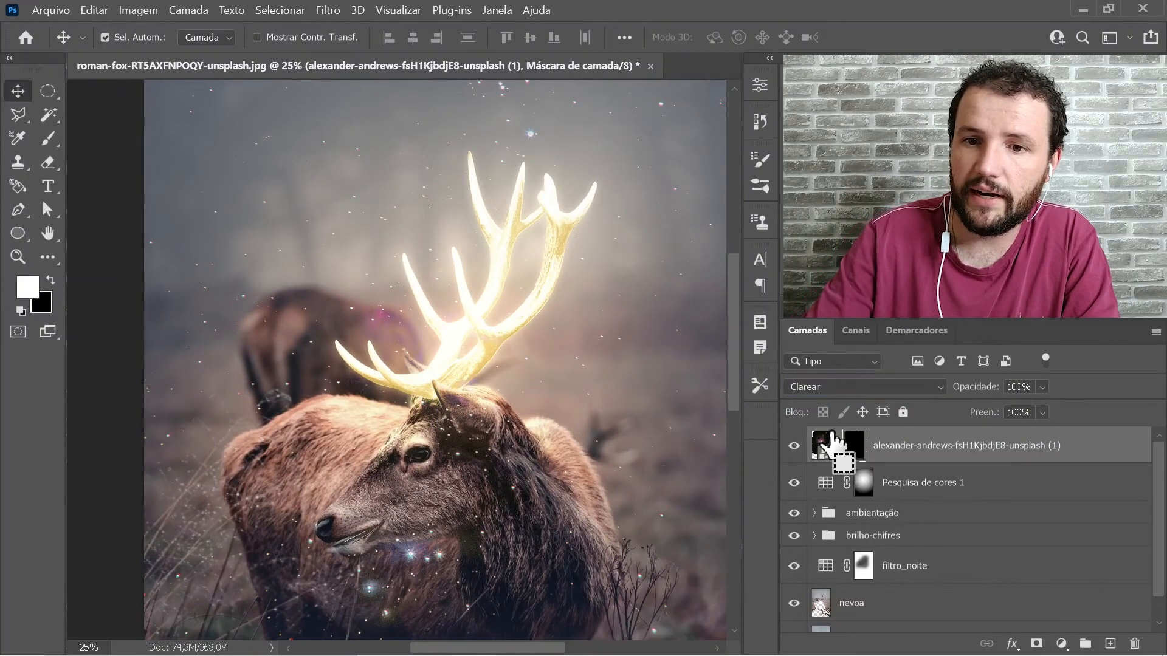
key("z")
mouse_move(542, 295)
left_mouse_down()
mouse_move(481, 333)
mouse_move(516, 316)
left_mouse_up()
key("b")
left_click_drag(443, 298, 508, 306, "alt")
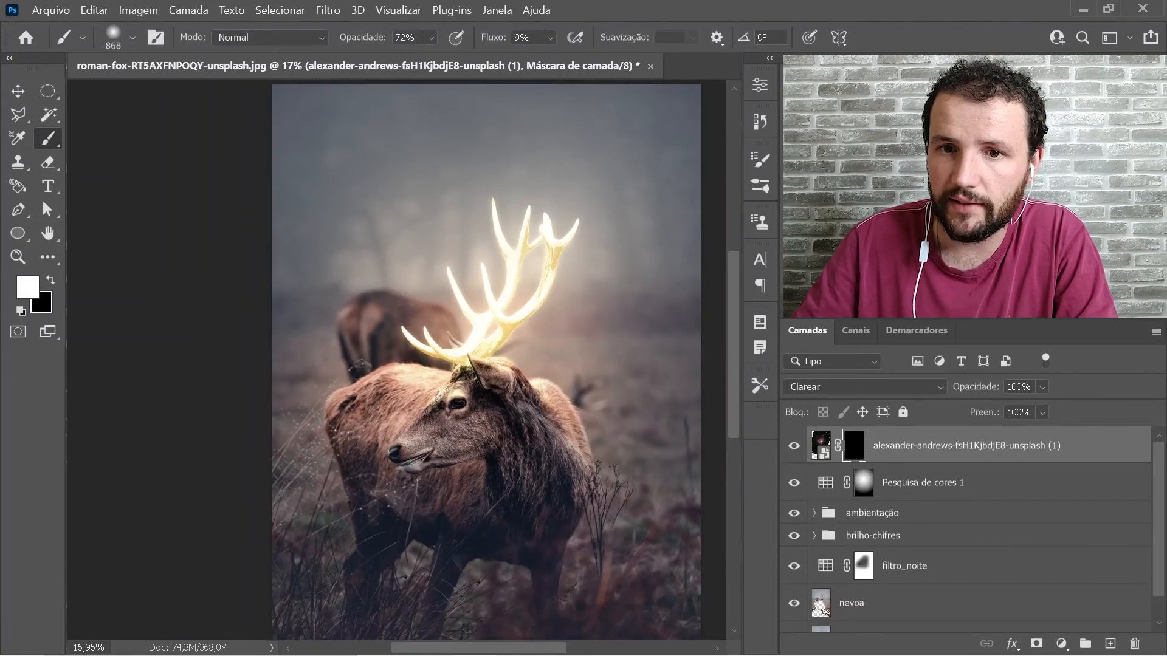
Paint white on the star photo's mask at 100% opacity and flow around the antlers, and at 43% opacity with a 1479 px brush farther out
left_click(430, 38)
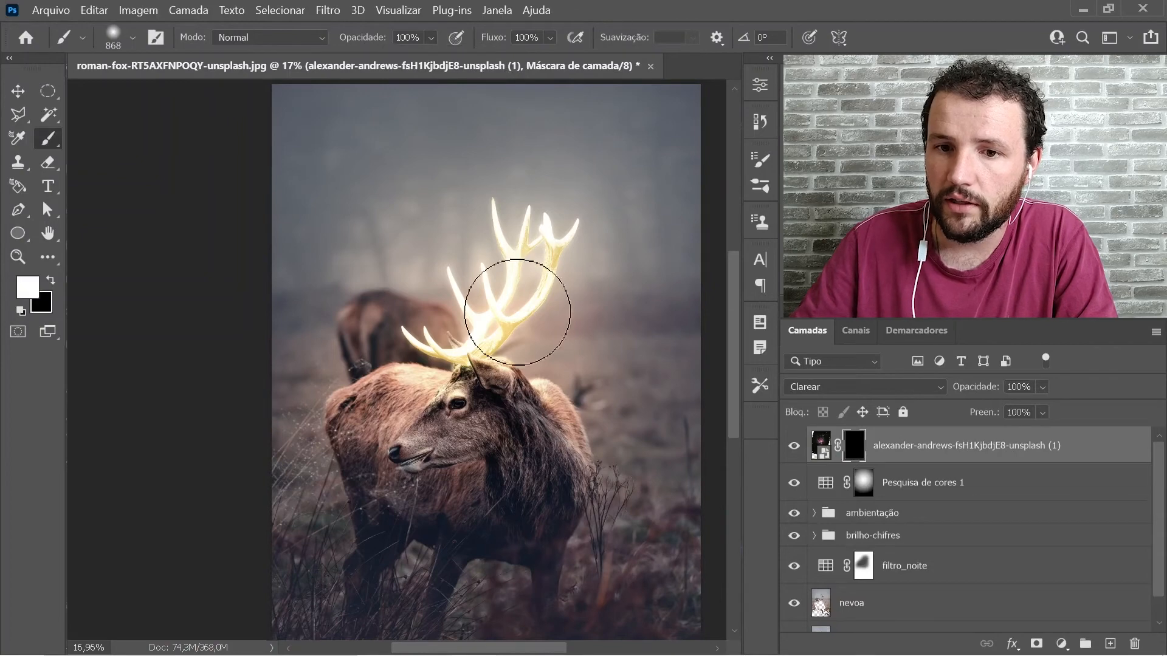
key("w")
key("b")
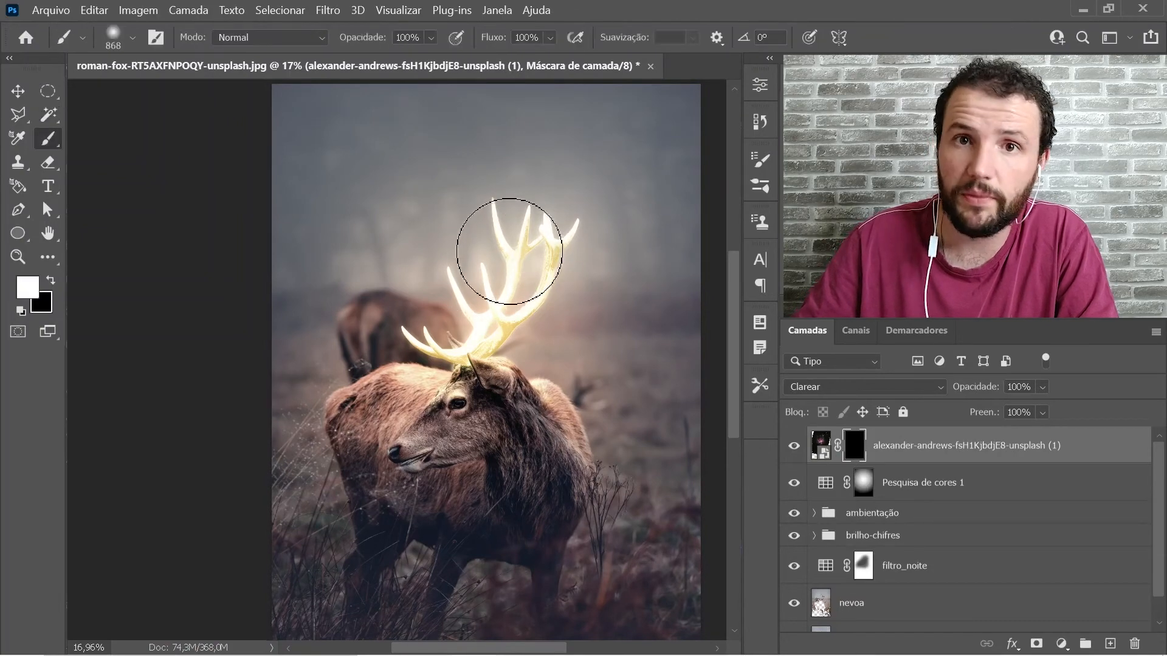
mouse_move(510, 230)
left_mouse_down()
mouse_move(534, 221)
mouse_move(538, 277)
mouse_move(486, 312)
mouse_move(534, 267)
mouse_move(495, 315)
mouse_move(428, 341)
mouse_move(413, 333)
mouse_move(419, 313)
mouse_move(464, 288)
mouse_move(443, 255)
mouse_move(464, 211)
mouse_move(468, 300)
mouse_move(530, 335)
mouse_move(569, 240)
mouse_move(505, 218)
mouse_move(572, 242)
mouse_move(529, 324)
mouse_move(563, 295)
mouse_move(551, 307)
mouse_move(466, 266)
mouse_move(482, 293)
mouse_move(532, 295)
left_mouse_up()
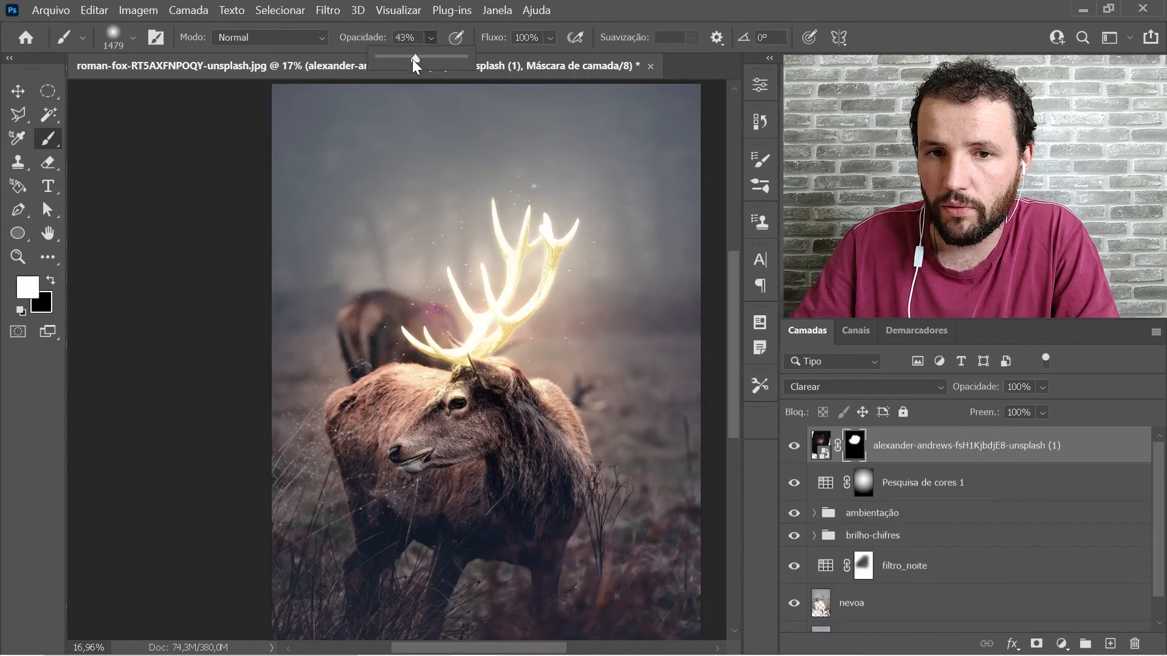
mouse_move(299, 326)
left_mouse_down()
mouse_move(332, 290)
mouse_move(314, 273)
mouse_move(304, 203)
mouse_move(322, 163)
mouse_move(398, 184)
mouse_move(503, 133)
mouse_move(647, 203)
mouse_move(657, 285)
mouse_move(704, 299)
mouse_move(684, 197)
mouse_move(693, 124)
mouse_move(622, 266)
mouse_move(538, 383)
mouse_move(533, 351)
mouse_move(624, 454)
mouse_move(669, 425)
left_mouse_up()
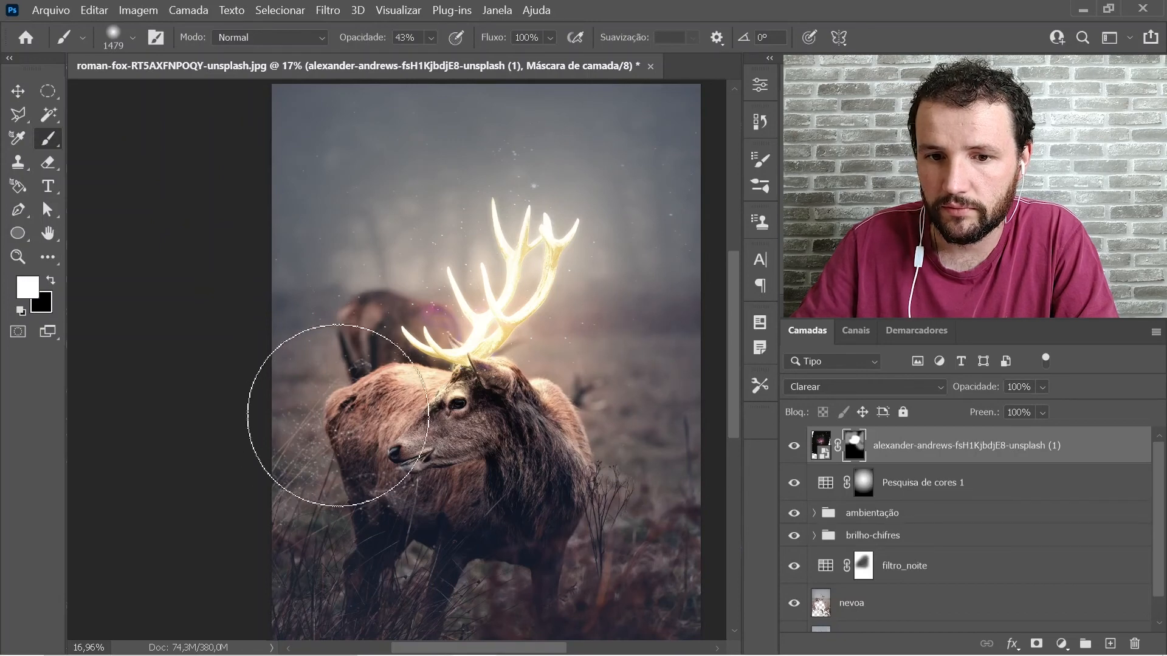
Change the star photo layer's blend mode to Divisão (Screen)
key("v")
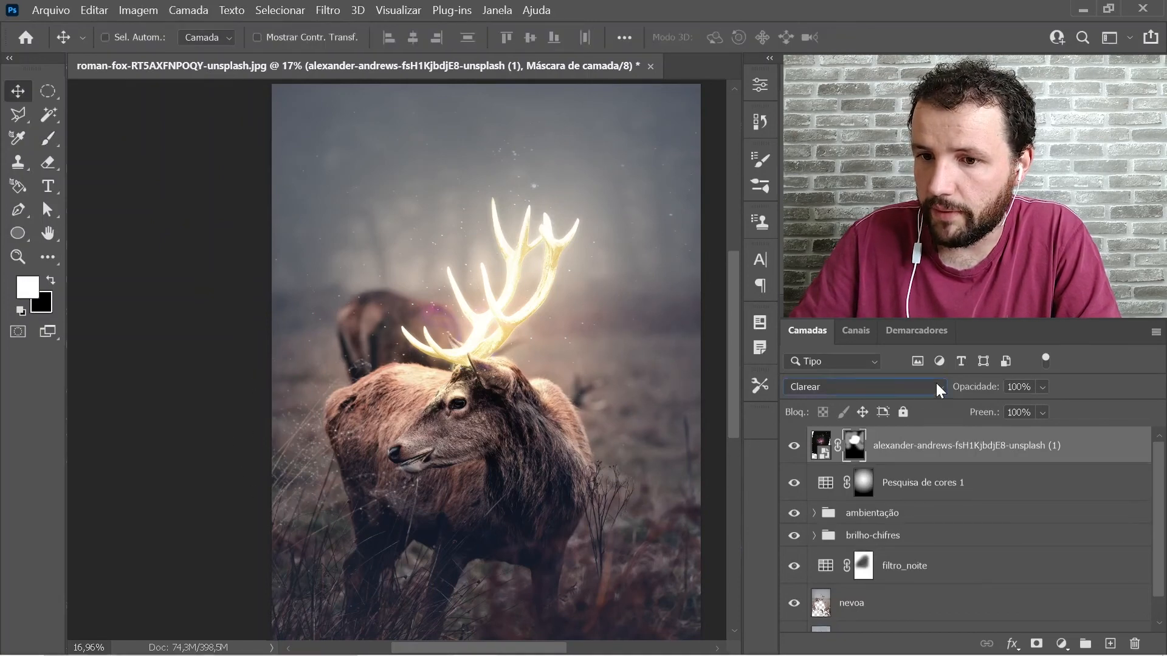
left_click(936, 387)
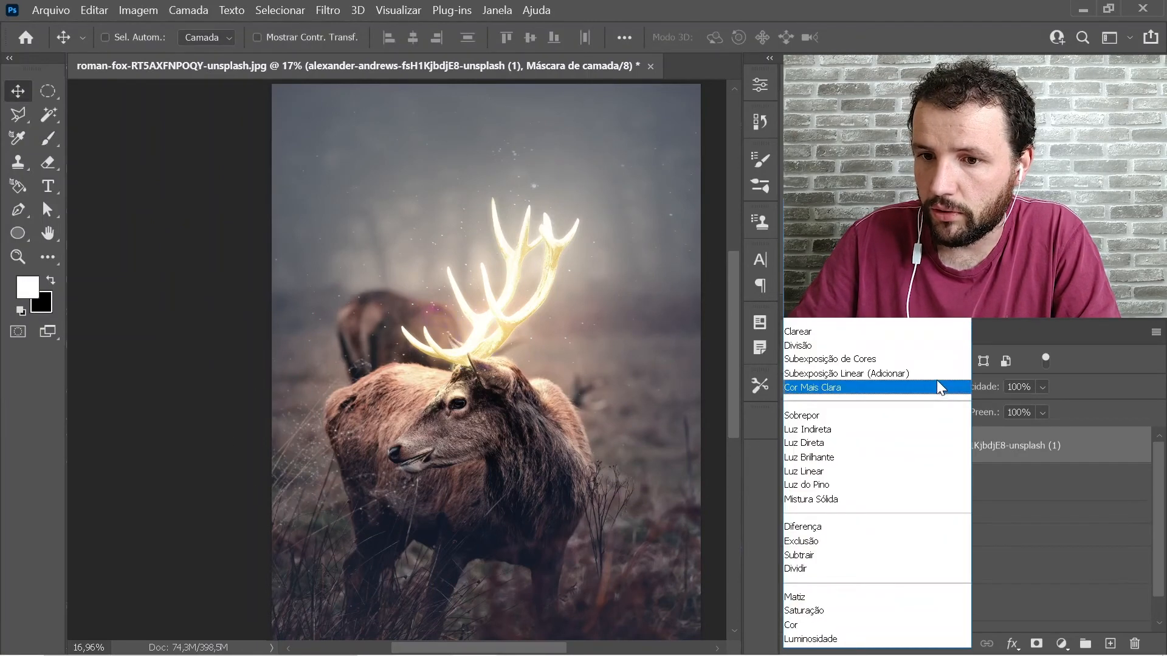
left_click(922, 346)
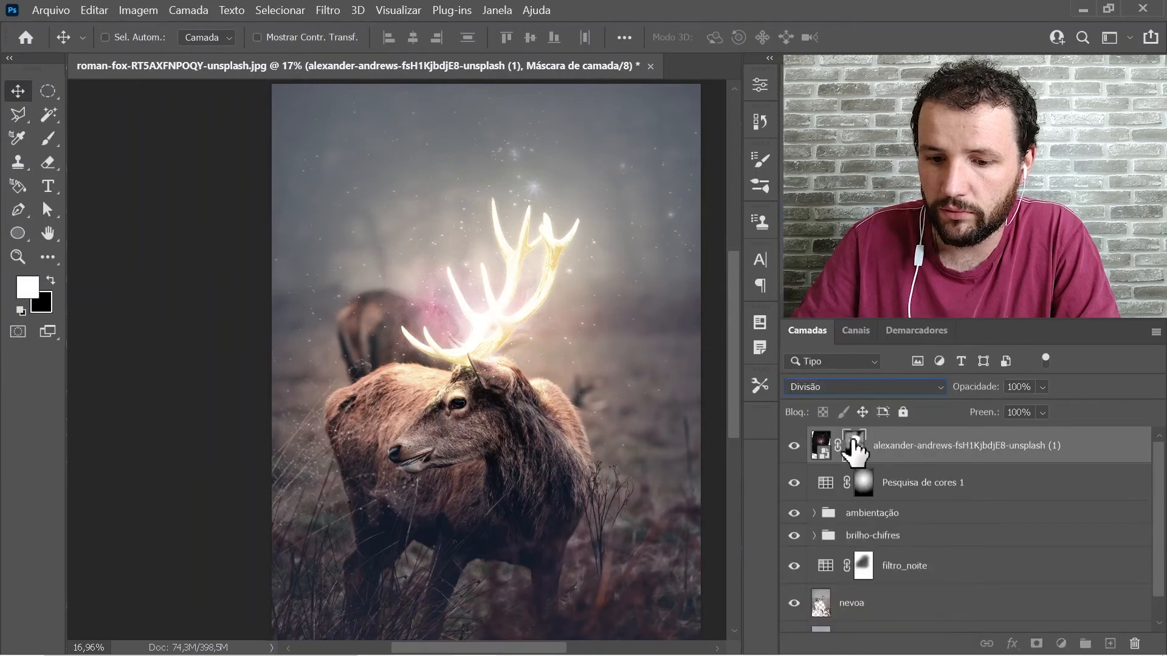
Target the star photo's layer mask with the Brush tool and make black the painting colour
left_click(821, 446)
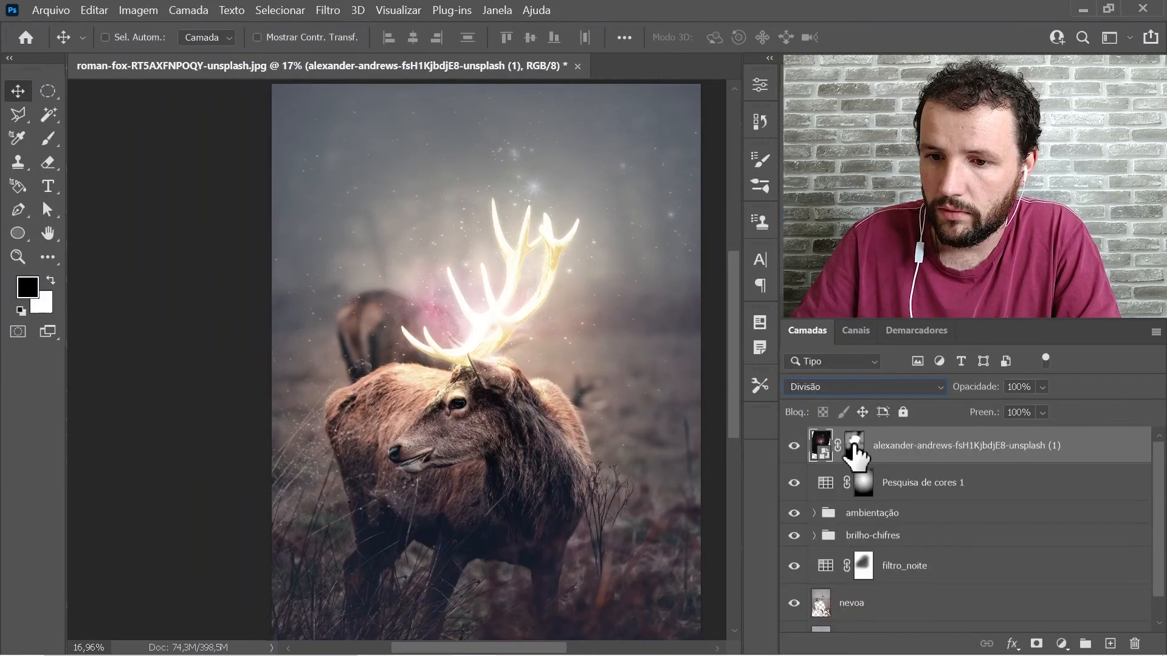
left_click(854, 446)
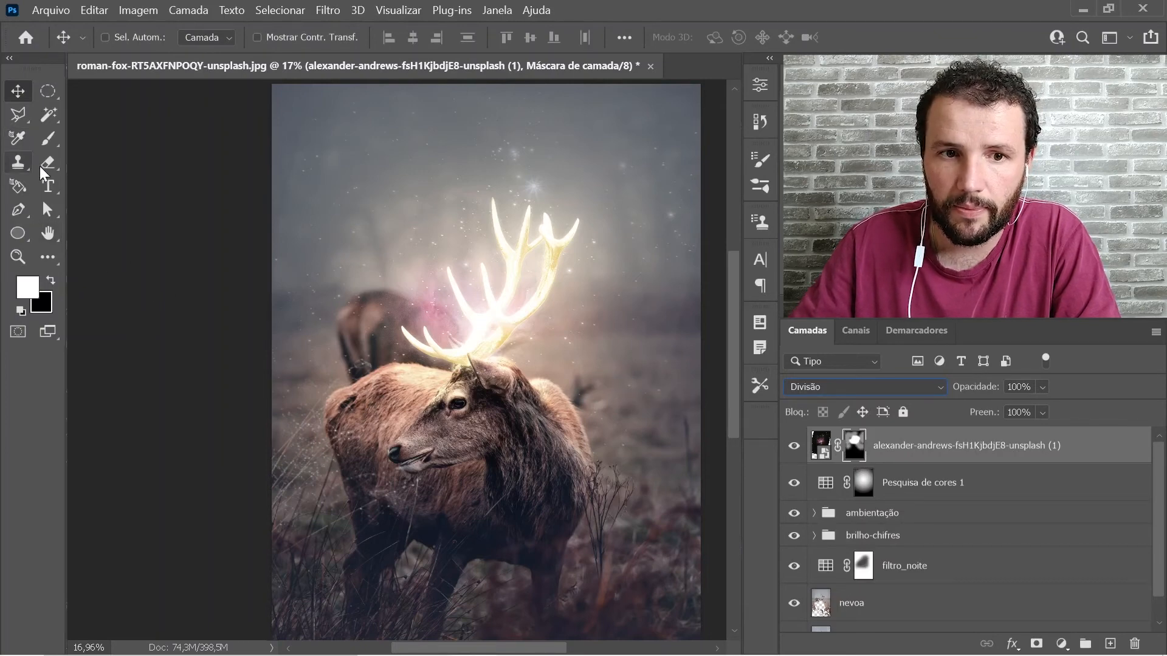
left_click(51, 139)
key("x")
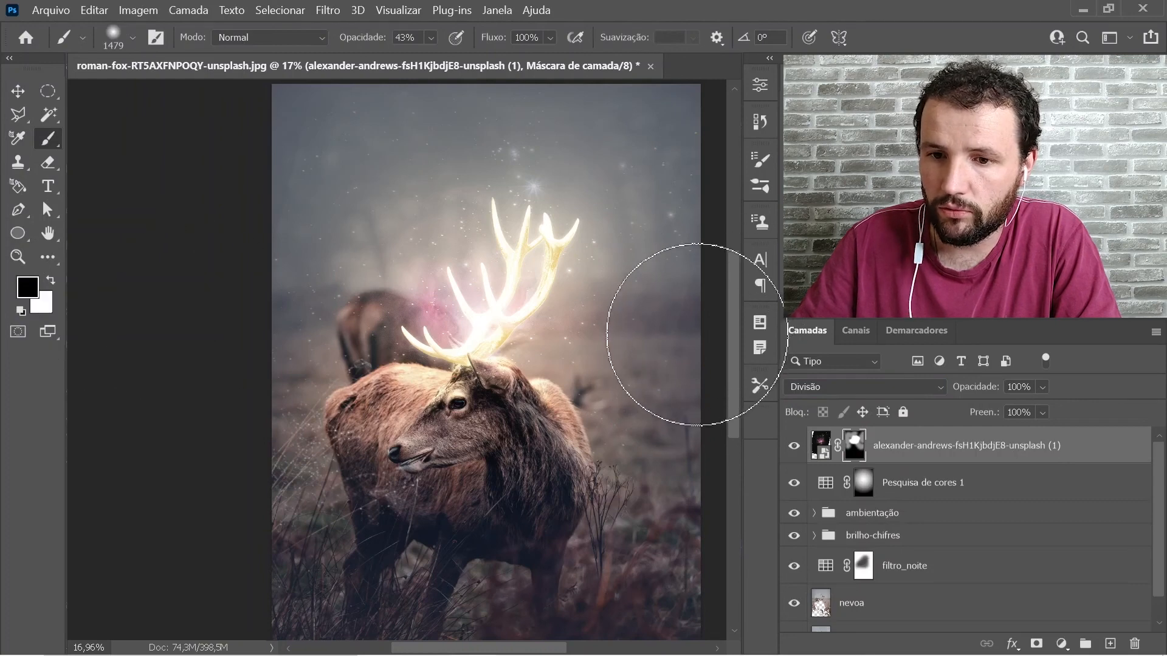
Lower the star photo layer's opacity to 71%
key("z")
mouse_move(580, 396)
left_mouse_down()
mouse_move(555, 409)
mouse_move(570, 399)
left_mouse_up()
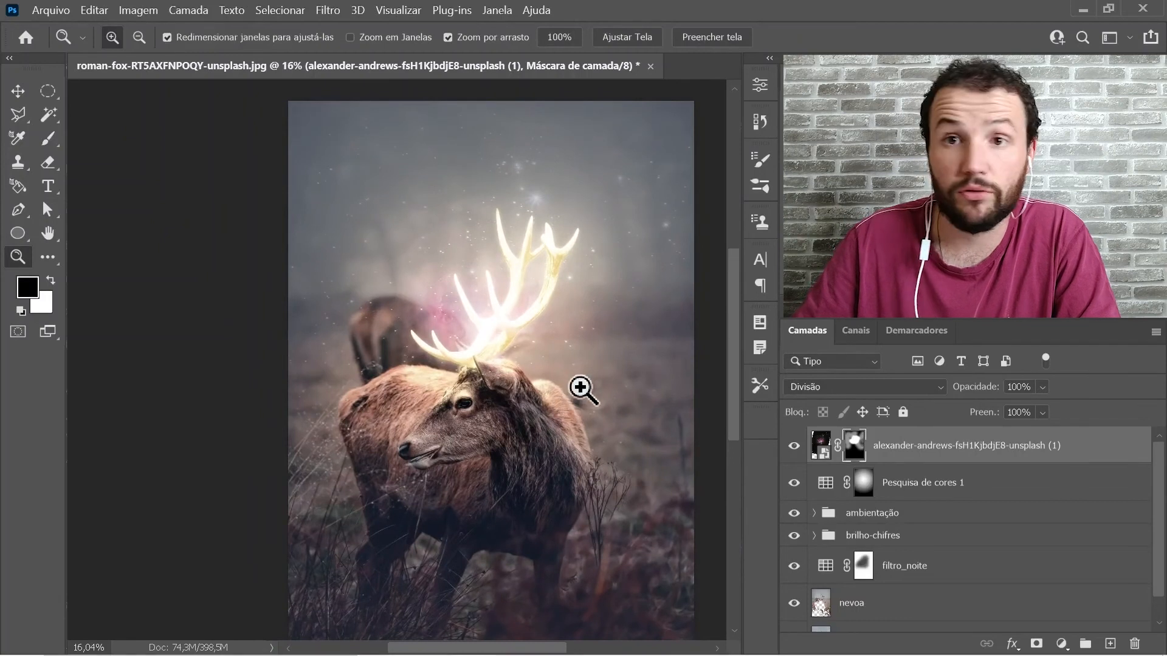
left_click_drag(1042, 387, 1050, 406)
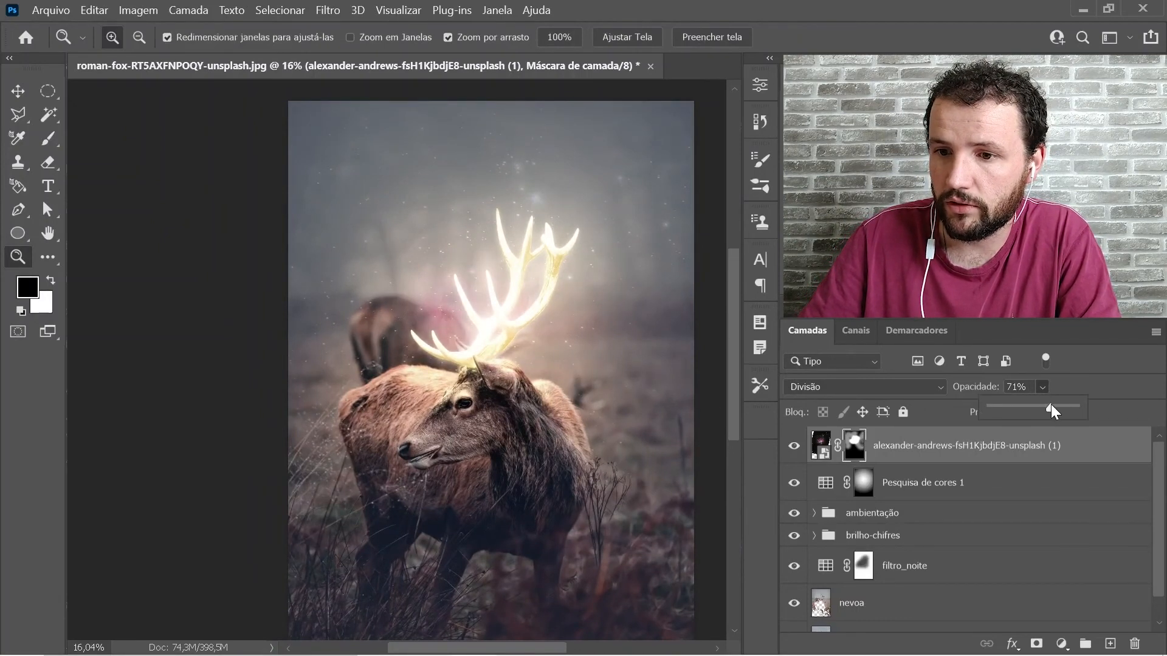
left_click(479, 395)
left_click(477, 394, "alt")
left_click_drag(487, 435, 465, 377)
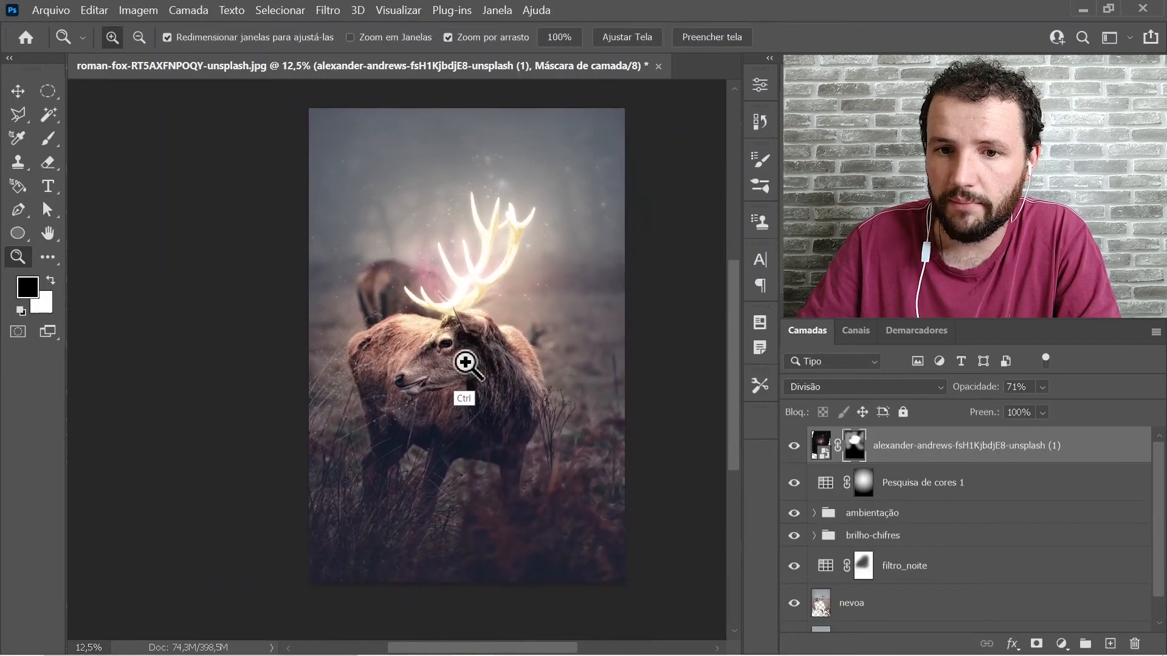
left_click(465, 363)
left_click_drag(477, 333, 480, 356)
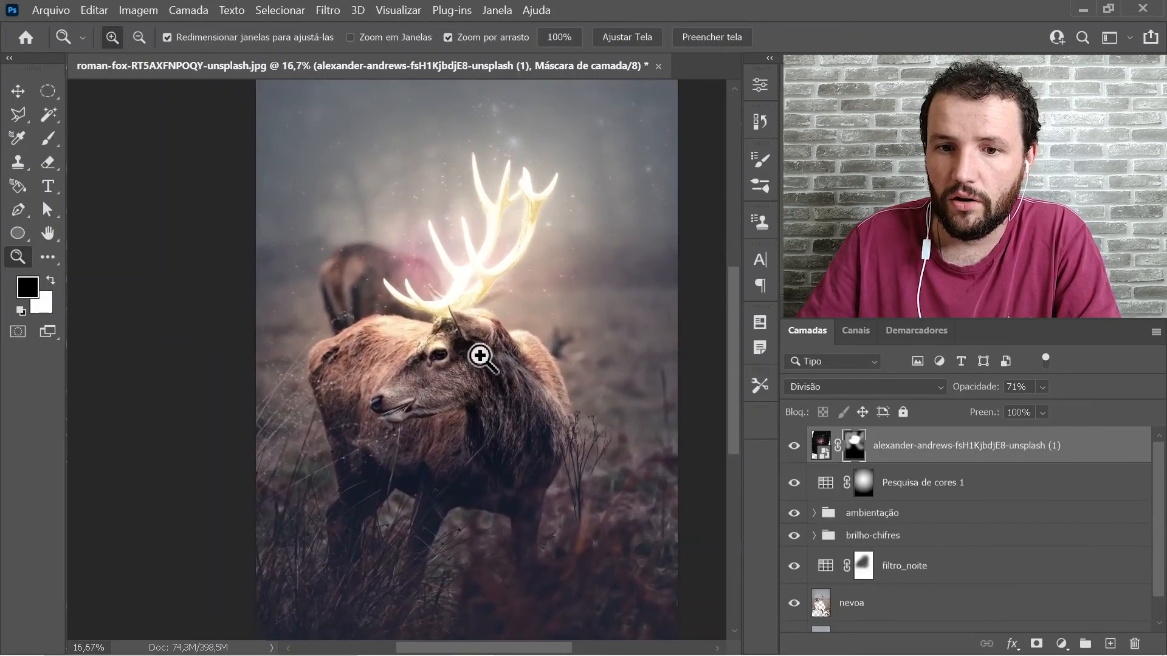
left_click(457, 332, "alt")
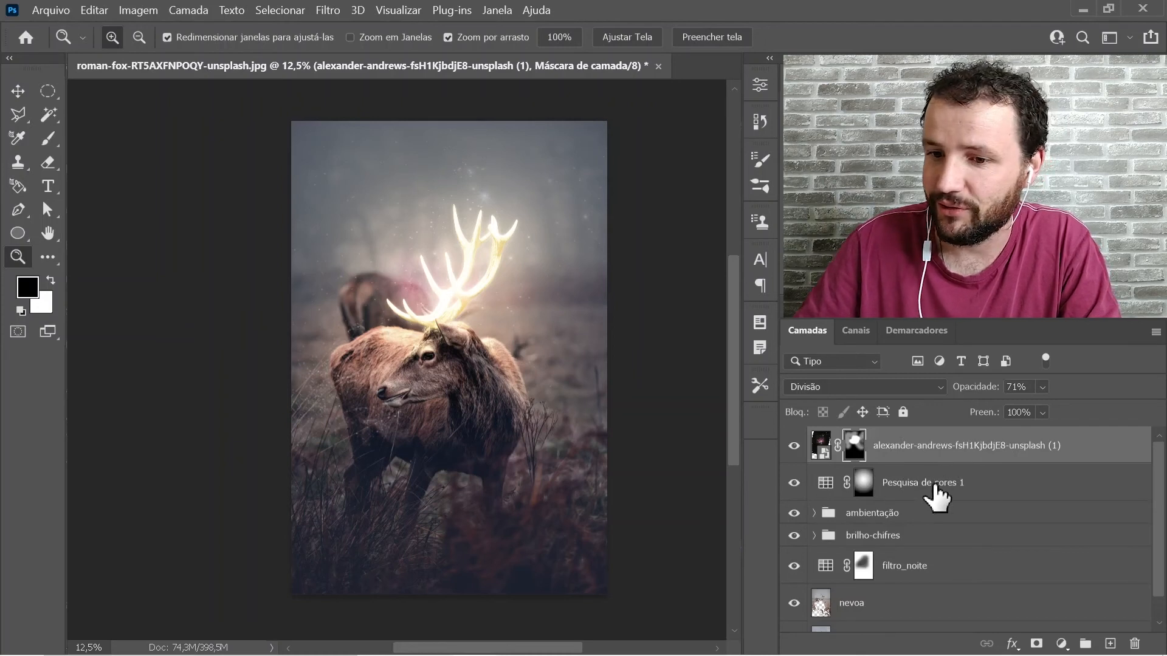
Add a Curves adjustment layer above the star photo and shape a gentle S-curve with raised highlights and lowered shadows
left_click(1063, 645)
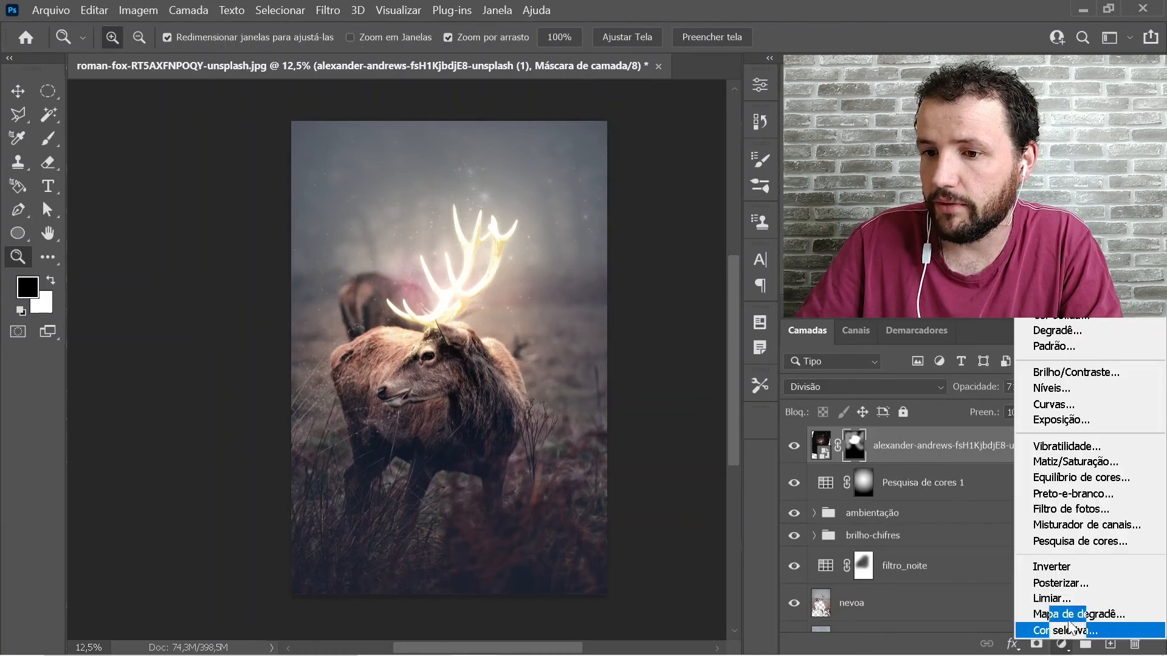
left_click(1079, 404)
left_click_drag(381, 328, 235, 315)
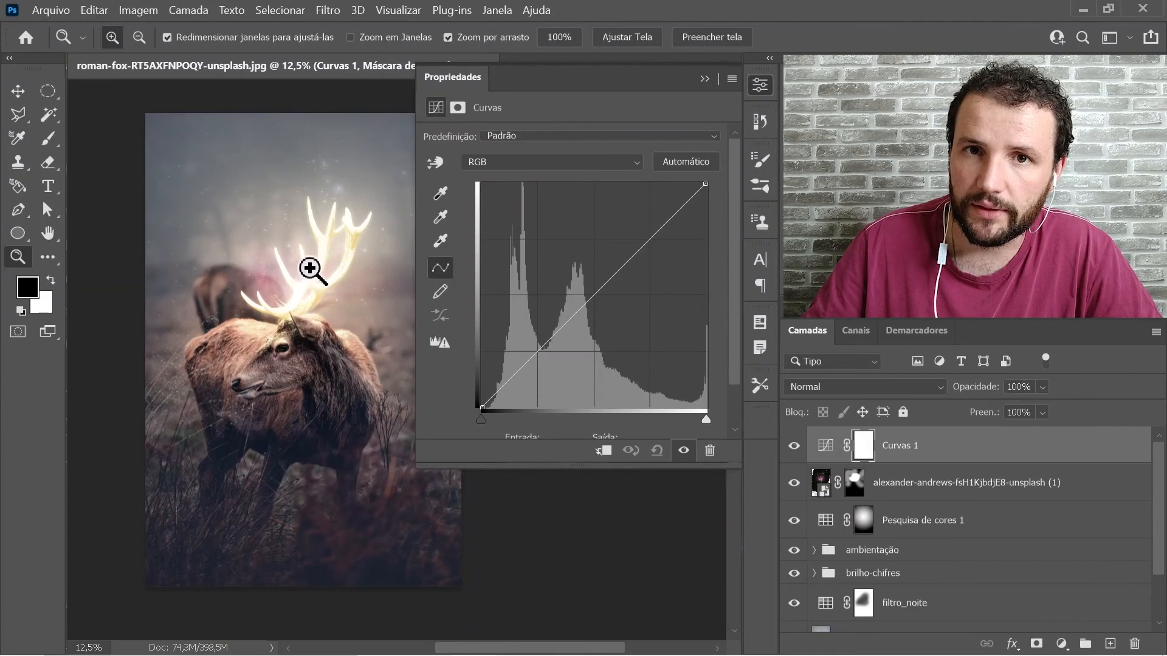
left_click(637, 250)
left_click_drag(637, 249, 634, 237)
left_click_drag(529, 359, 539, 359)
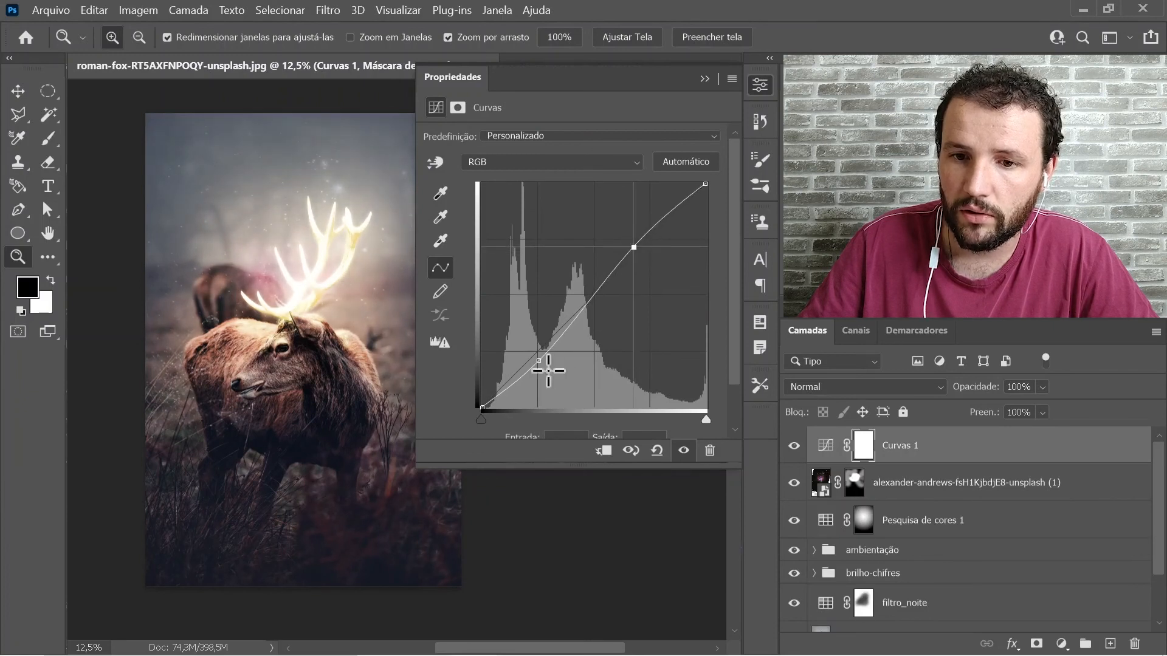
left_click_drag(539, 360, 543, 363)
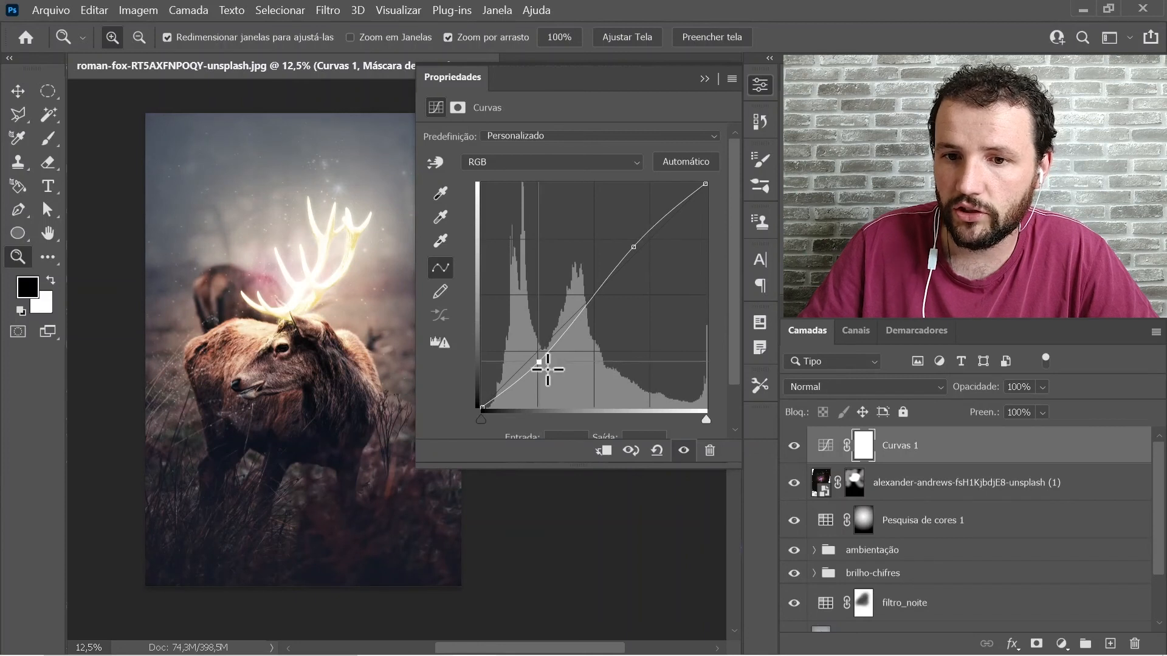
Strengthen the curve's contrast by lifting an extra point in the bright highlights and raising the light midtones
left_click_drag(706, 186, 708, 192)
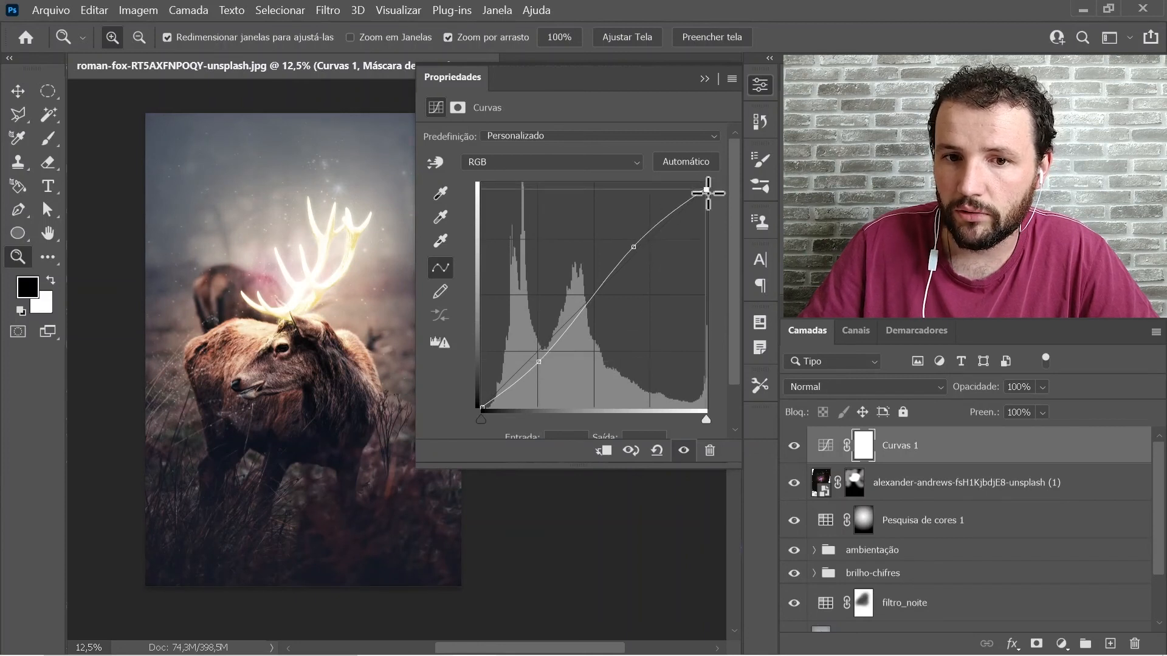
left_click_drag(646, 233, 662, 207)
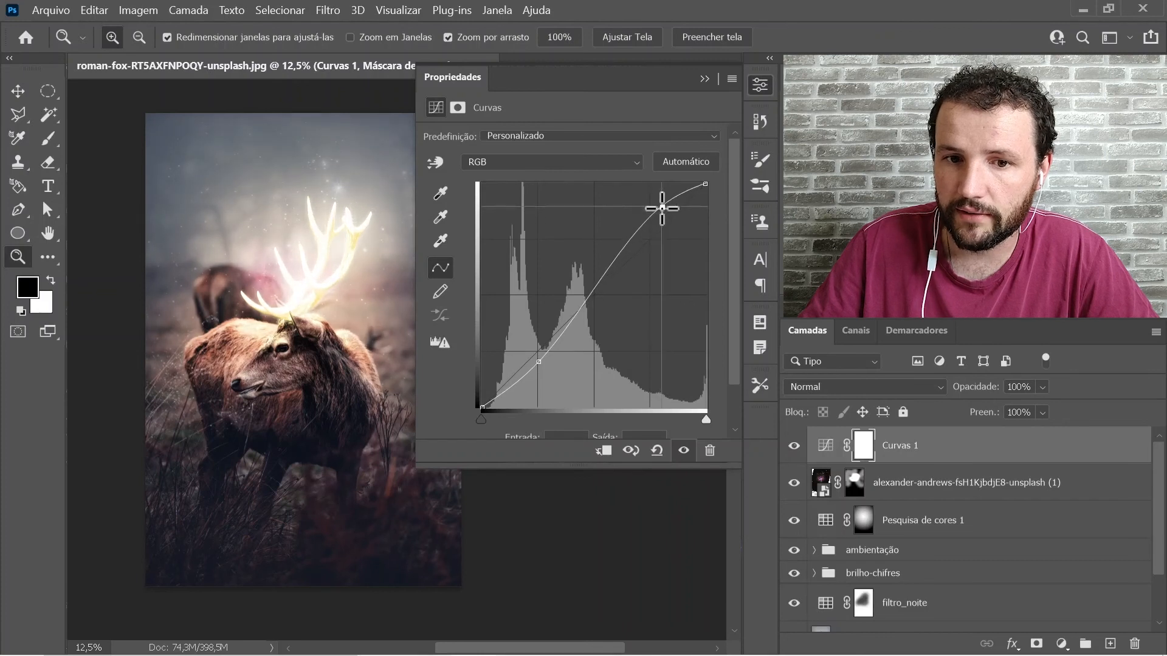
mouse_move(628, 247)
left_mouse_down()
mouse_move(609, 243)
mouse_move(616, 251)
left_mouse_up()
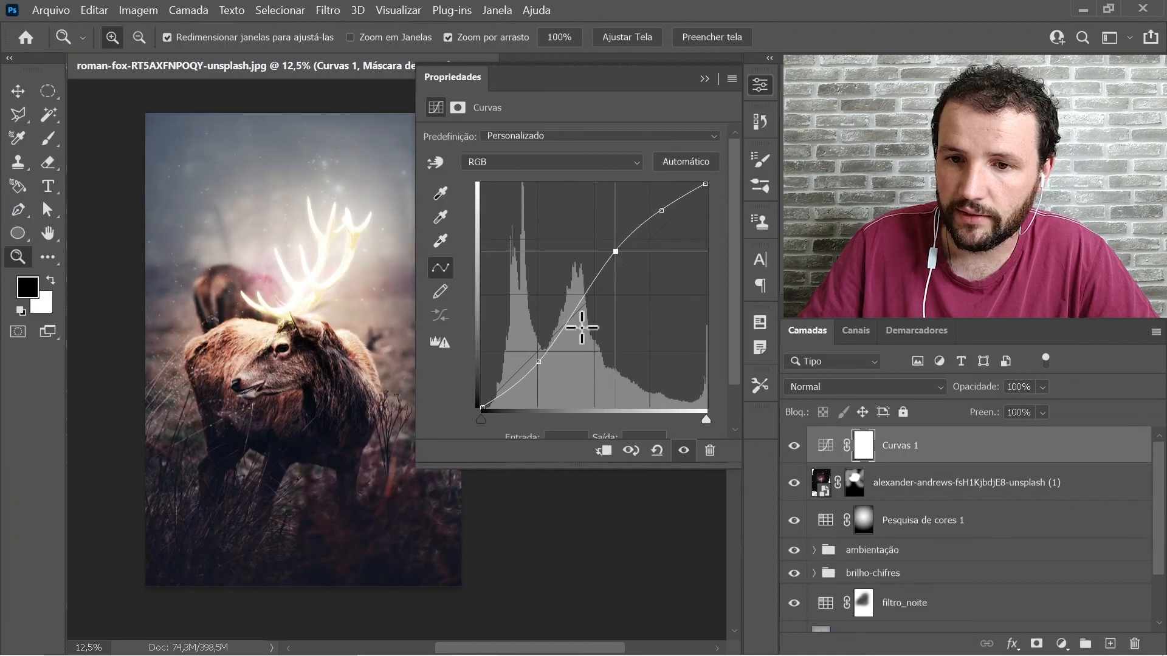
Lower the Curves adjustment layer's opacity to 68%
left_click(760, 84)
left_click(1043, 388)
left_click_drag(1073, 411, 1074, 412)
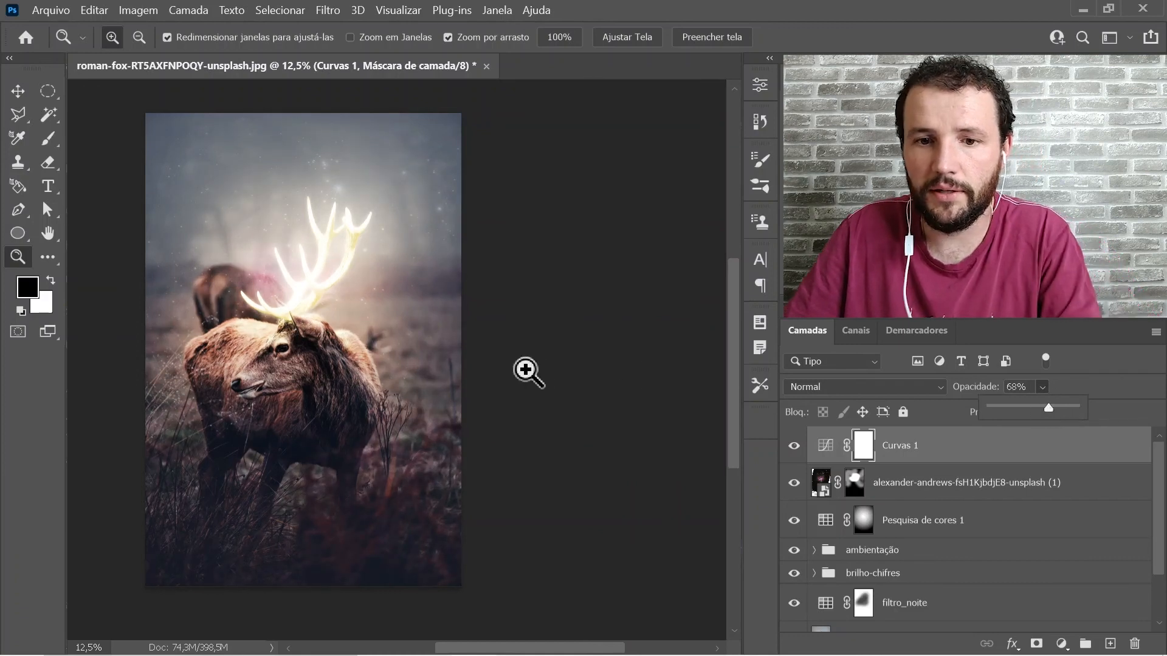
Examine the finished composite in full-screen view, including a closer look at the deer's head and glowing antlers
left_click(450, 336)
left_click_drag(406, 327, 557, 344)
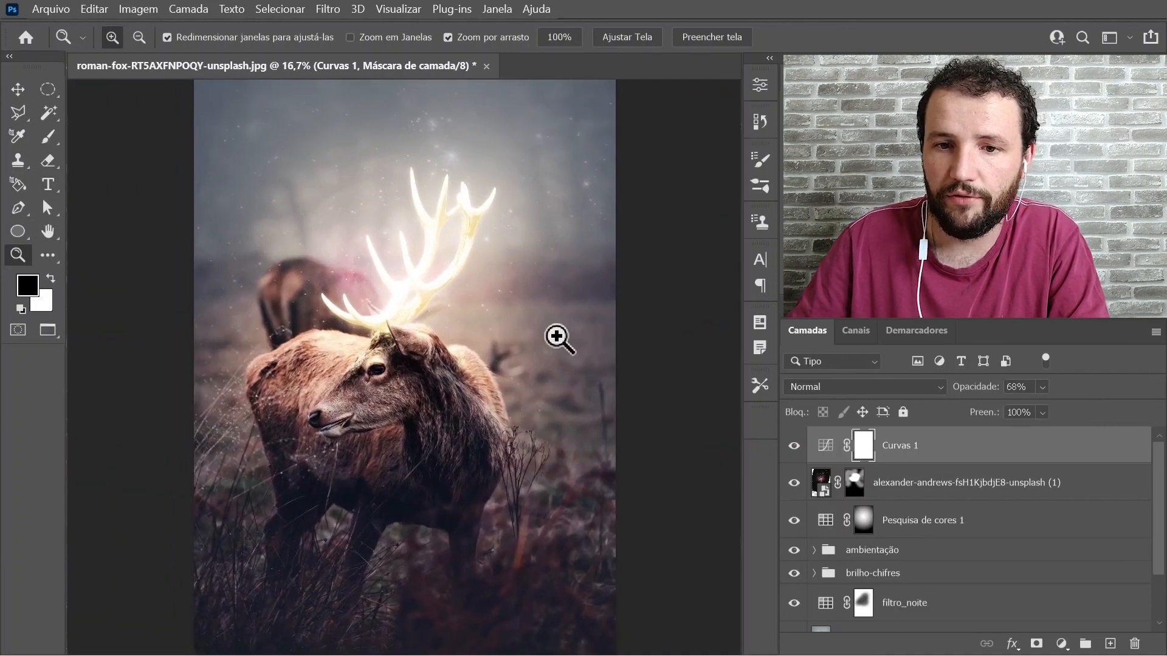
key("f")
key("f")
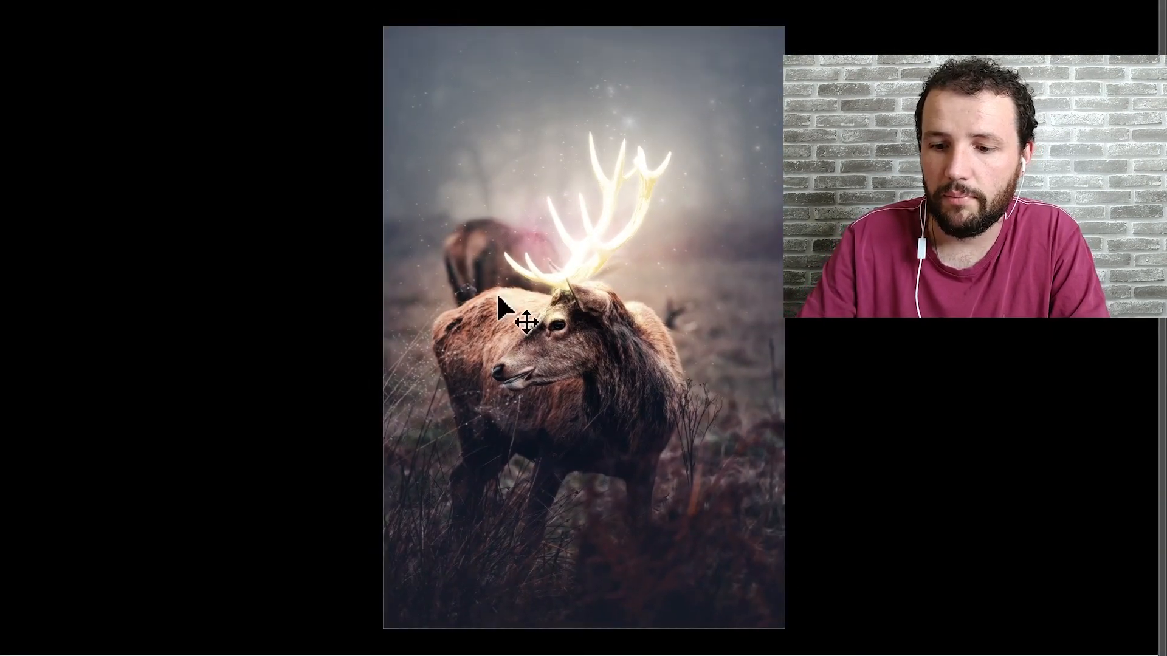
key("ctrl+plus")
key("ctrl+plus")
key("z")
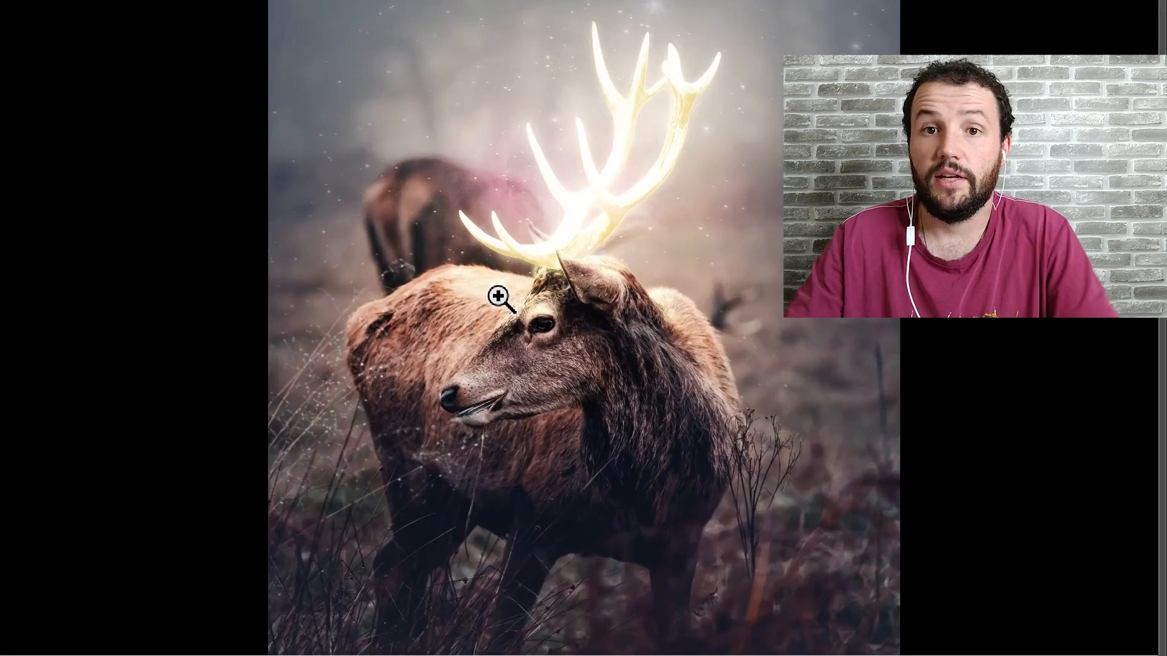